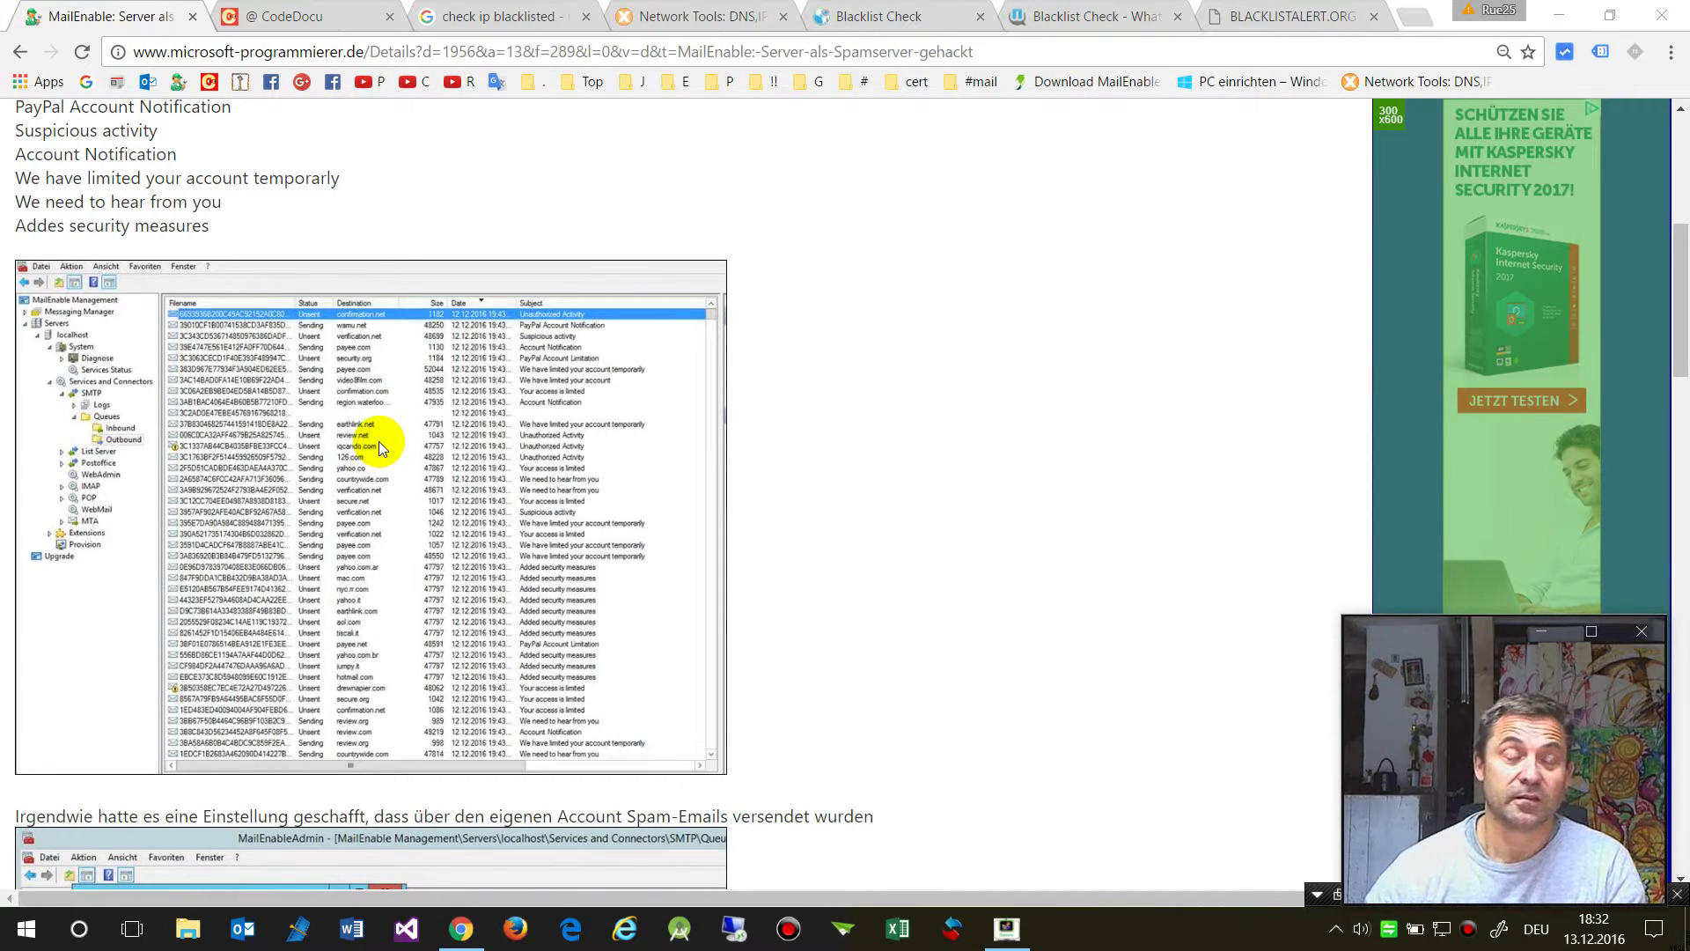
Step: Review MxToolbox's blacklist check for 212.224.78.210: listed 0 times against 96 blacklists, all OK
scroll(340, 220, "up", 4)
scroll(341, 237, "down", 5)
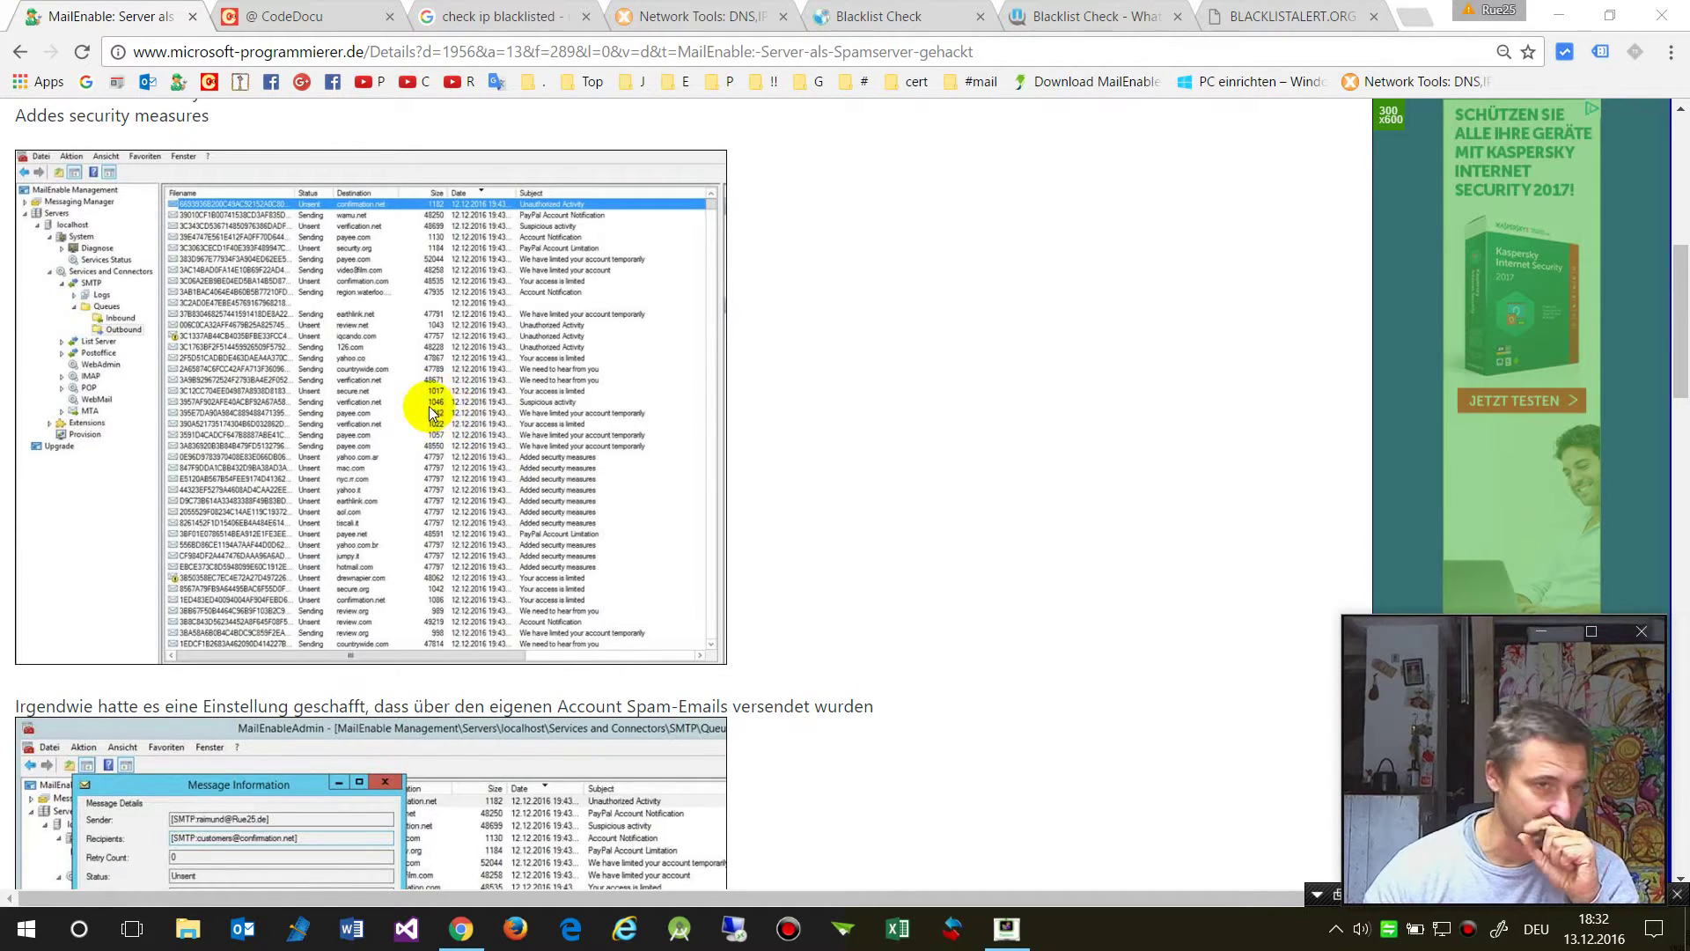
scroll(272, 169, "up", 3)
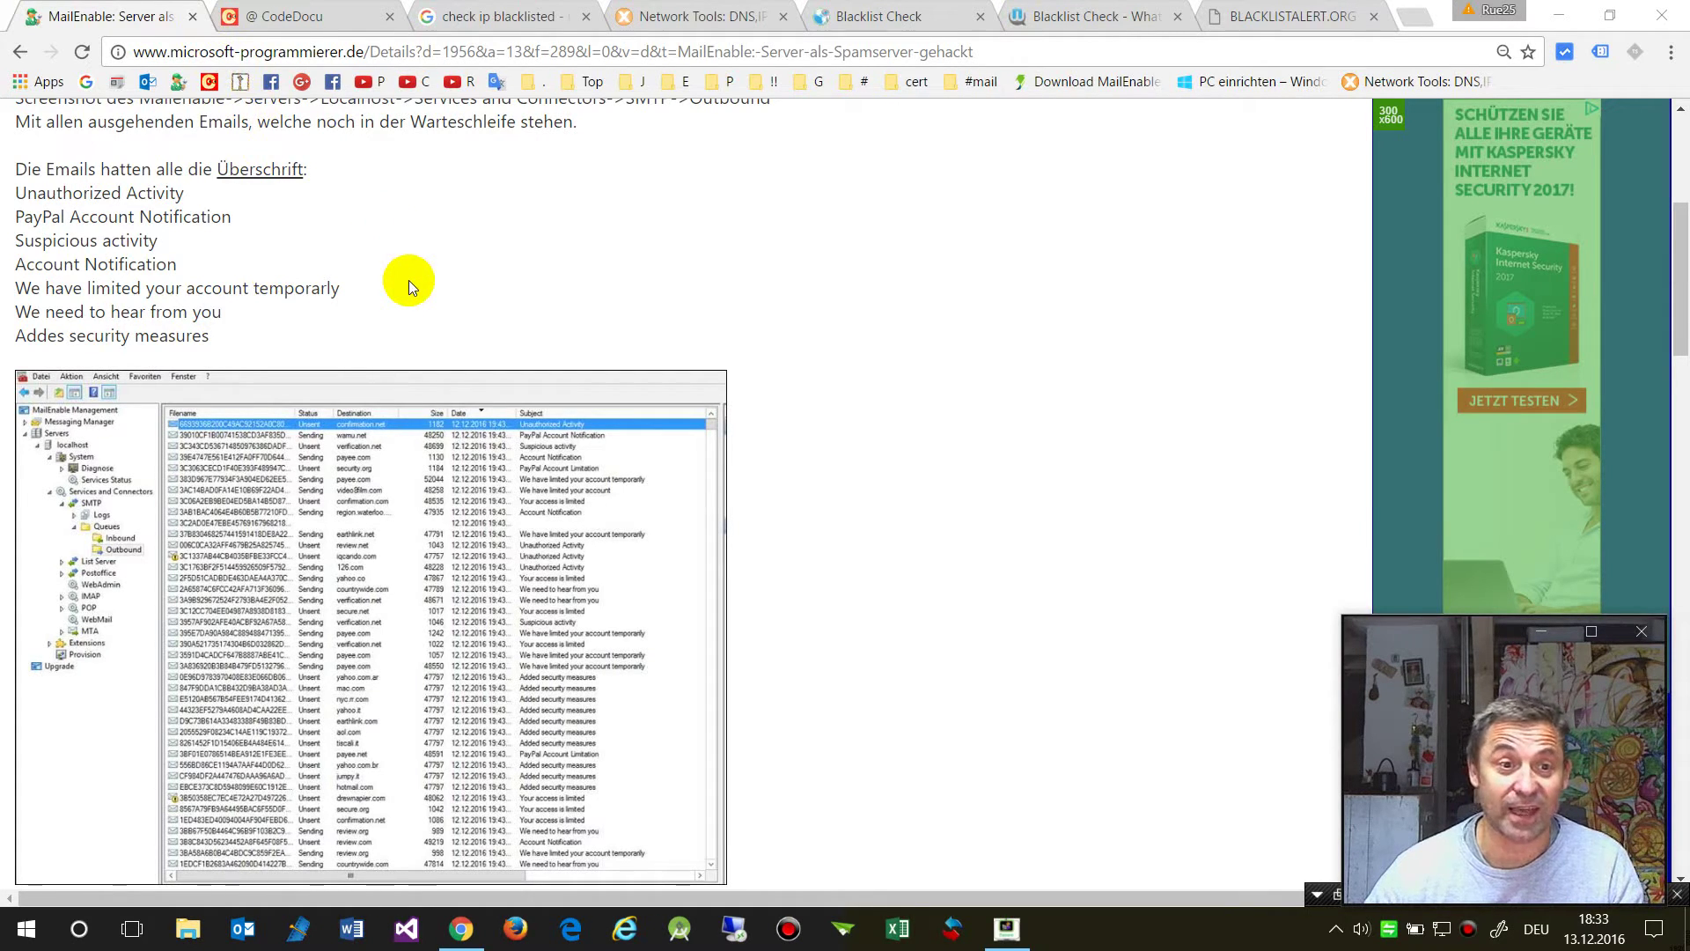
scroll(346, 303, "up", 1)
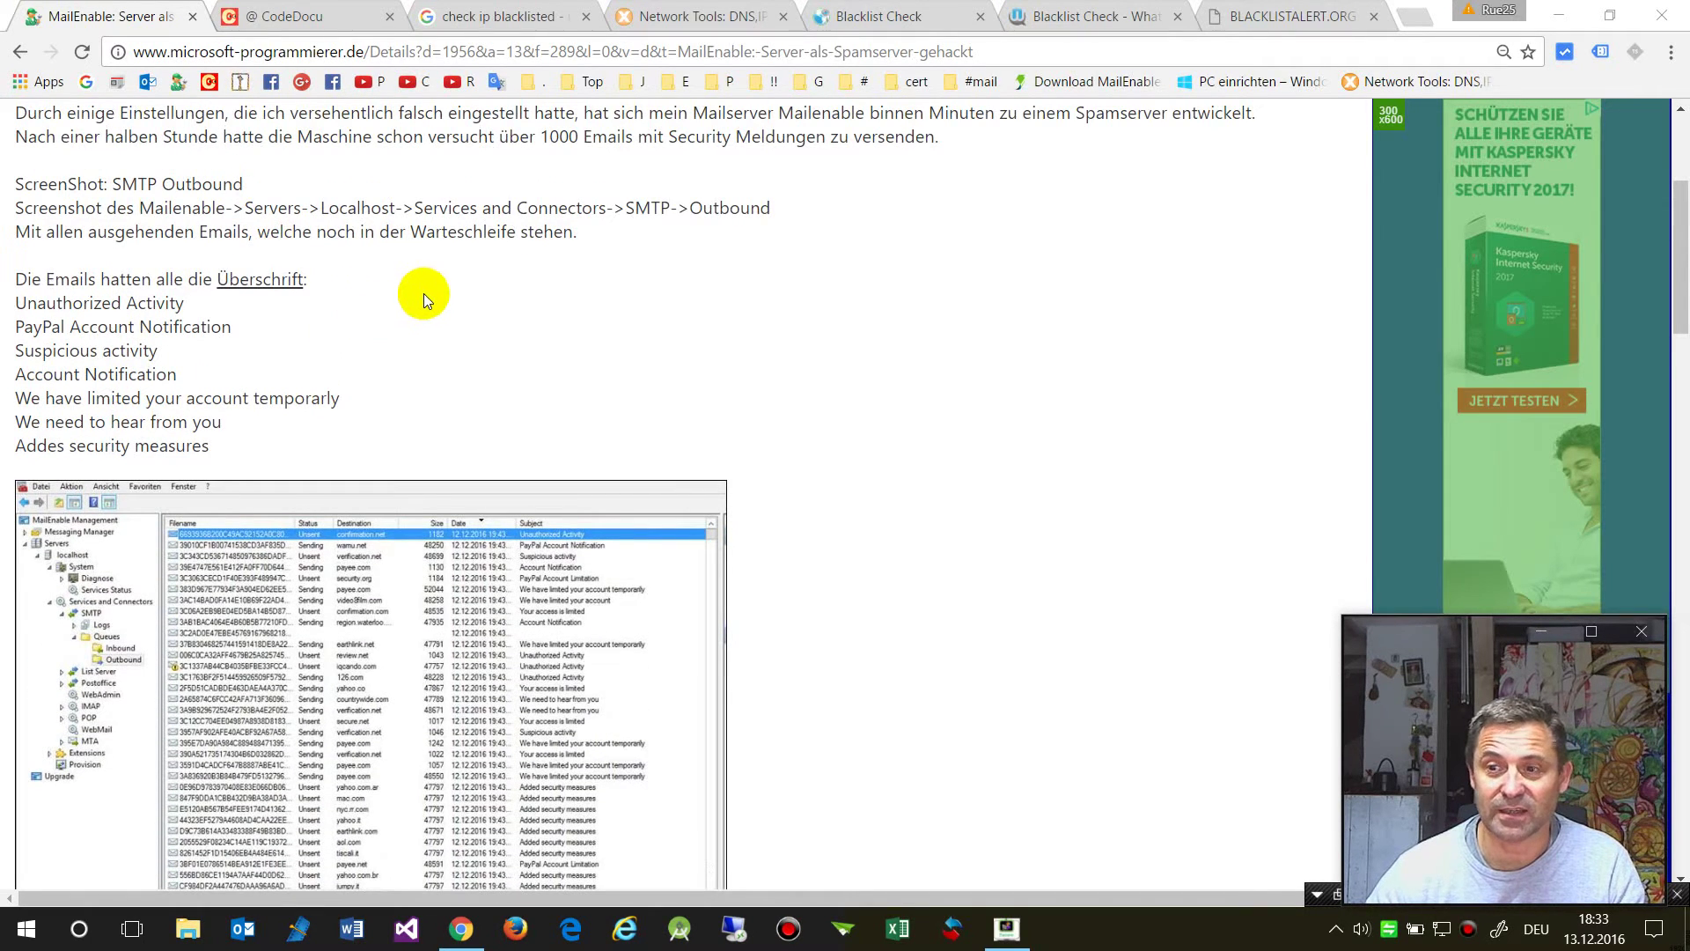
scroll(420, 288, "up", 2)
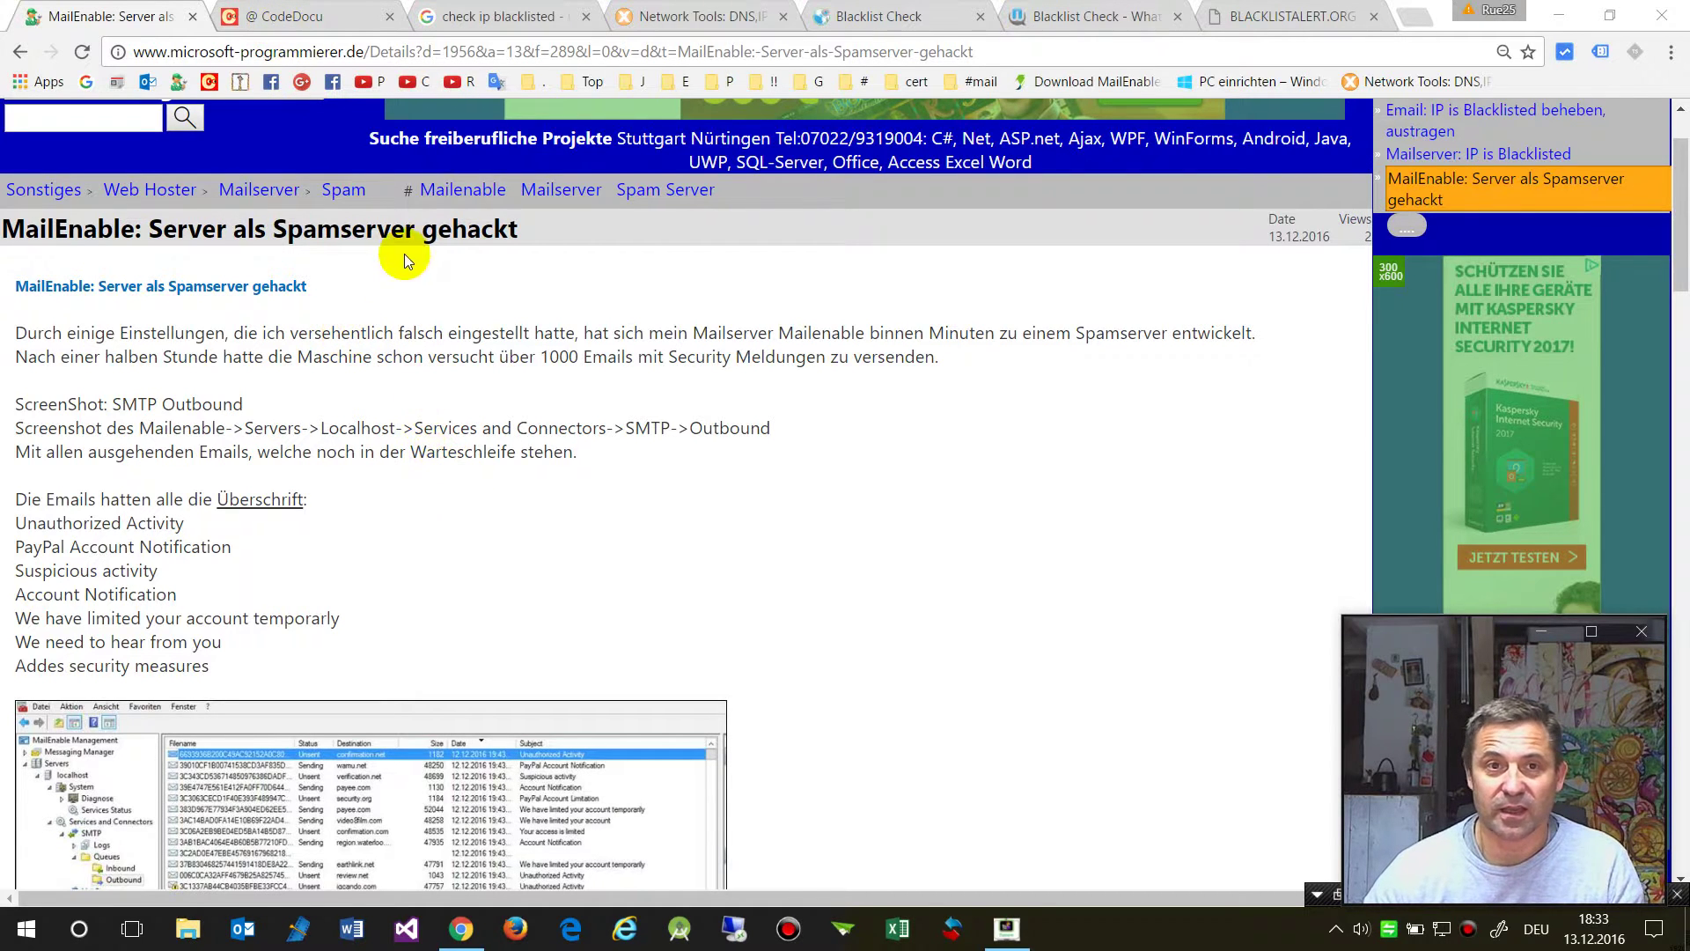
left_click(295, 16)
left_click(519, 17)
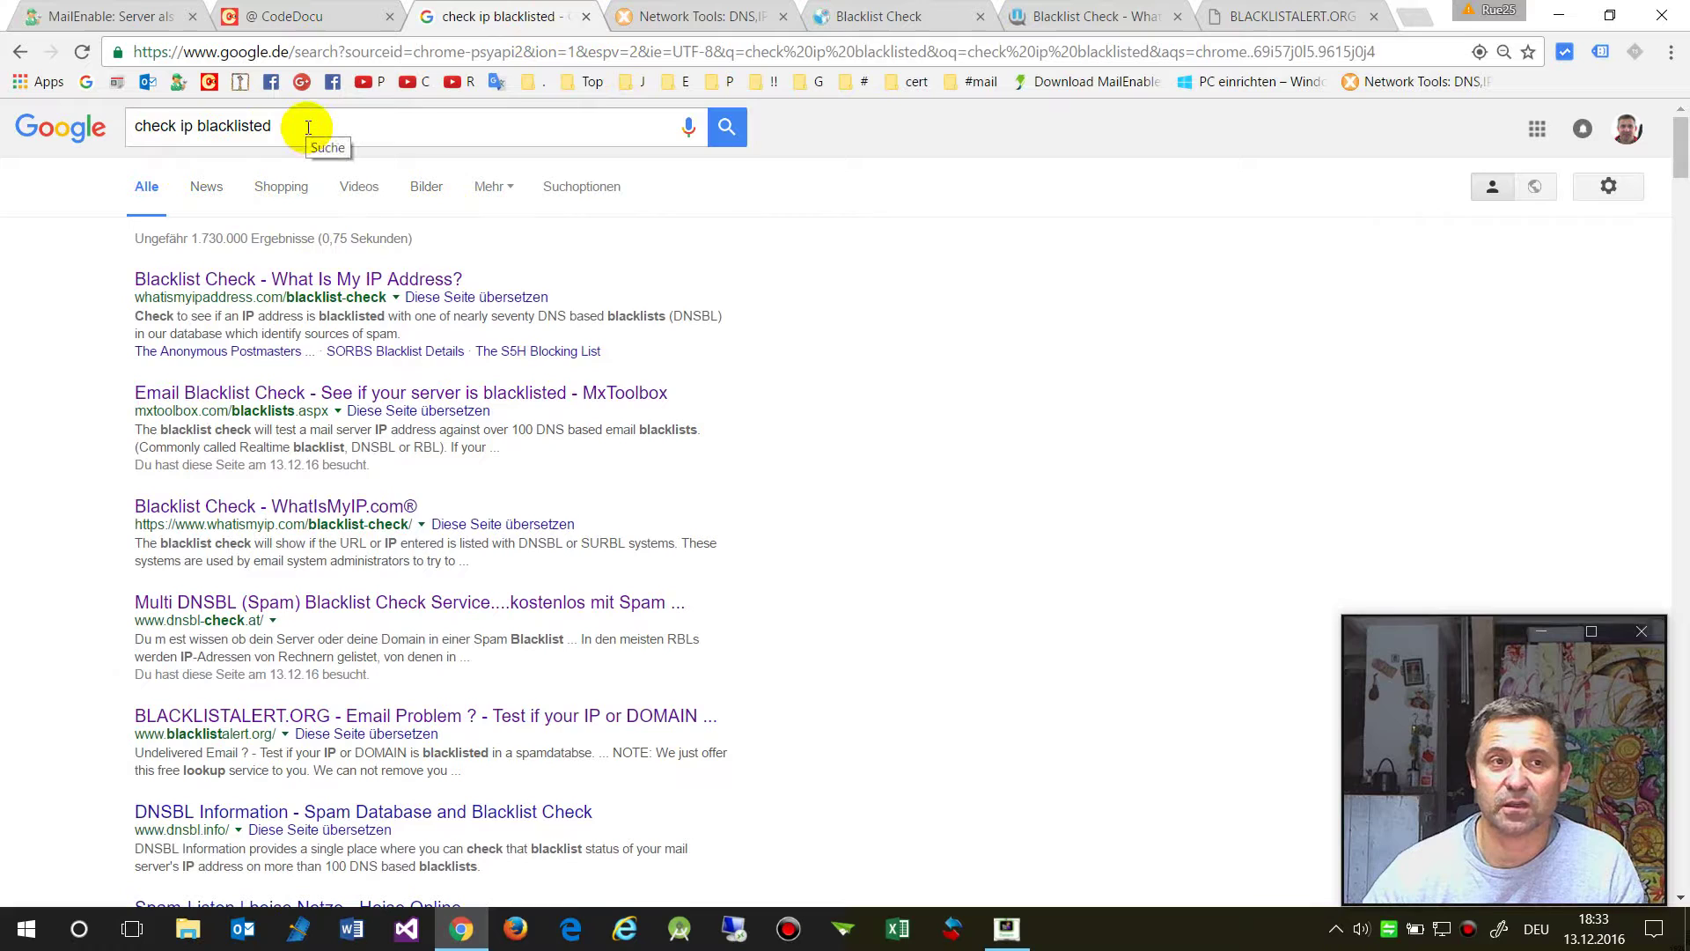
left_click(660, 16)
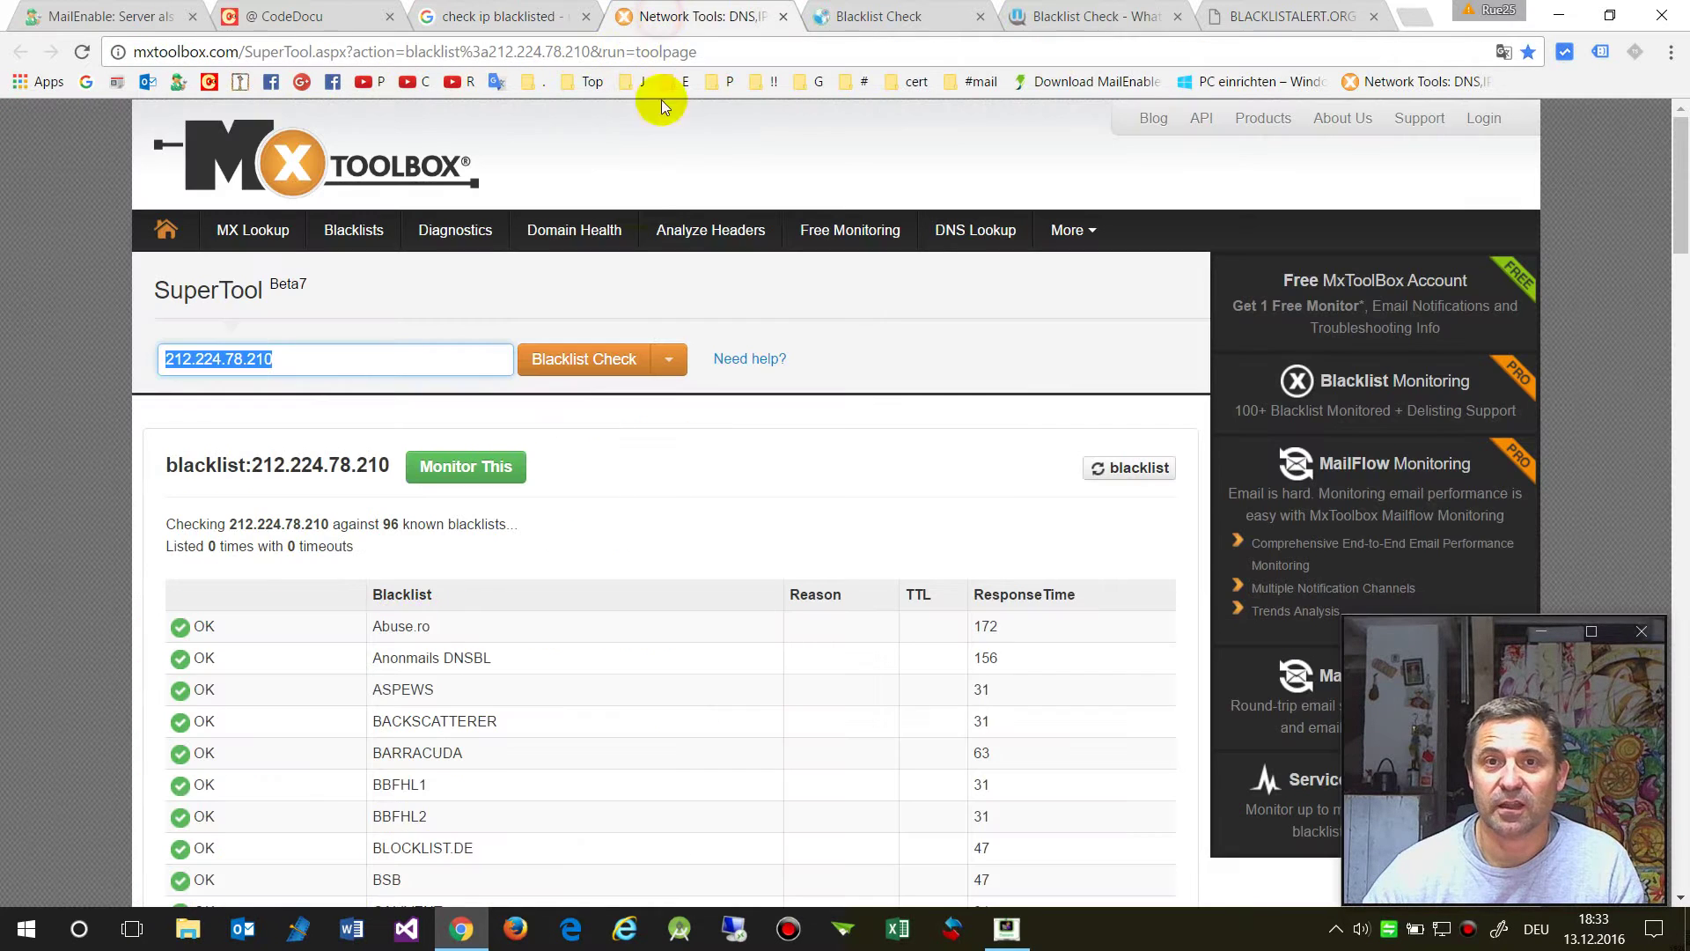
scroll(364, 610, "down", 3)
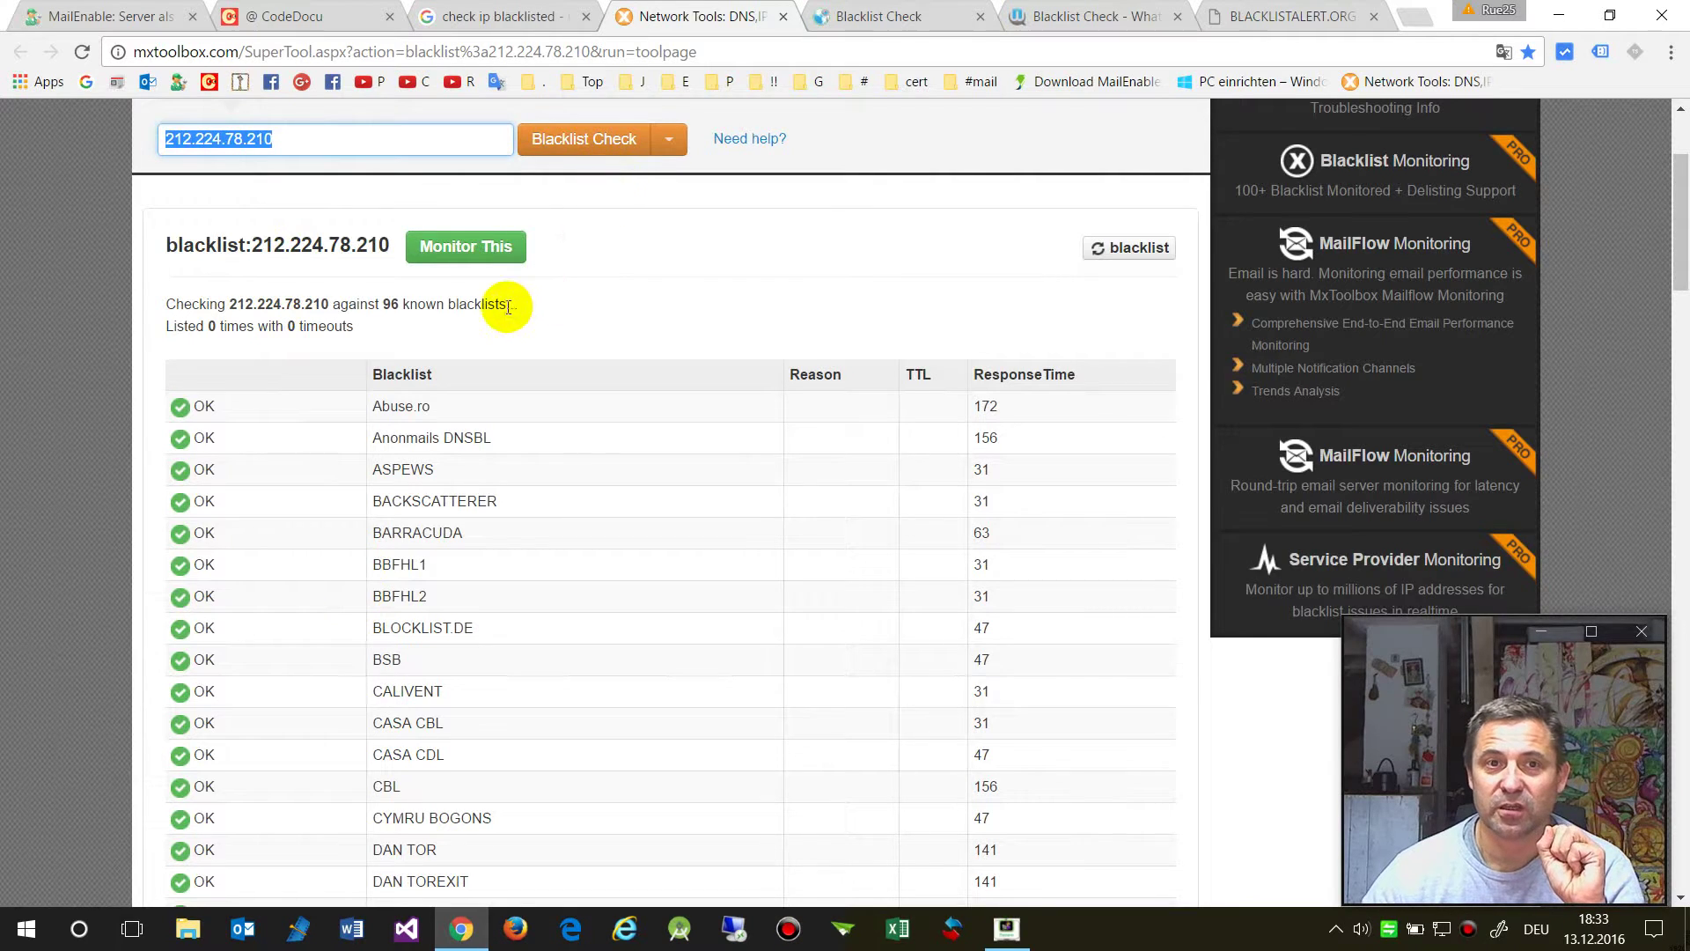
scroll(507, 307, "up", 1)
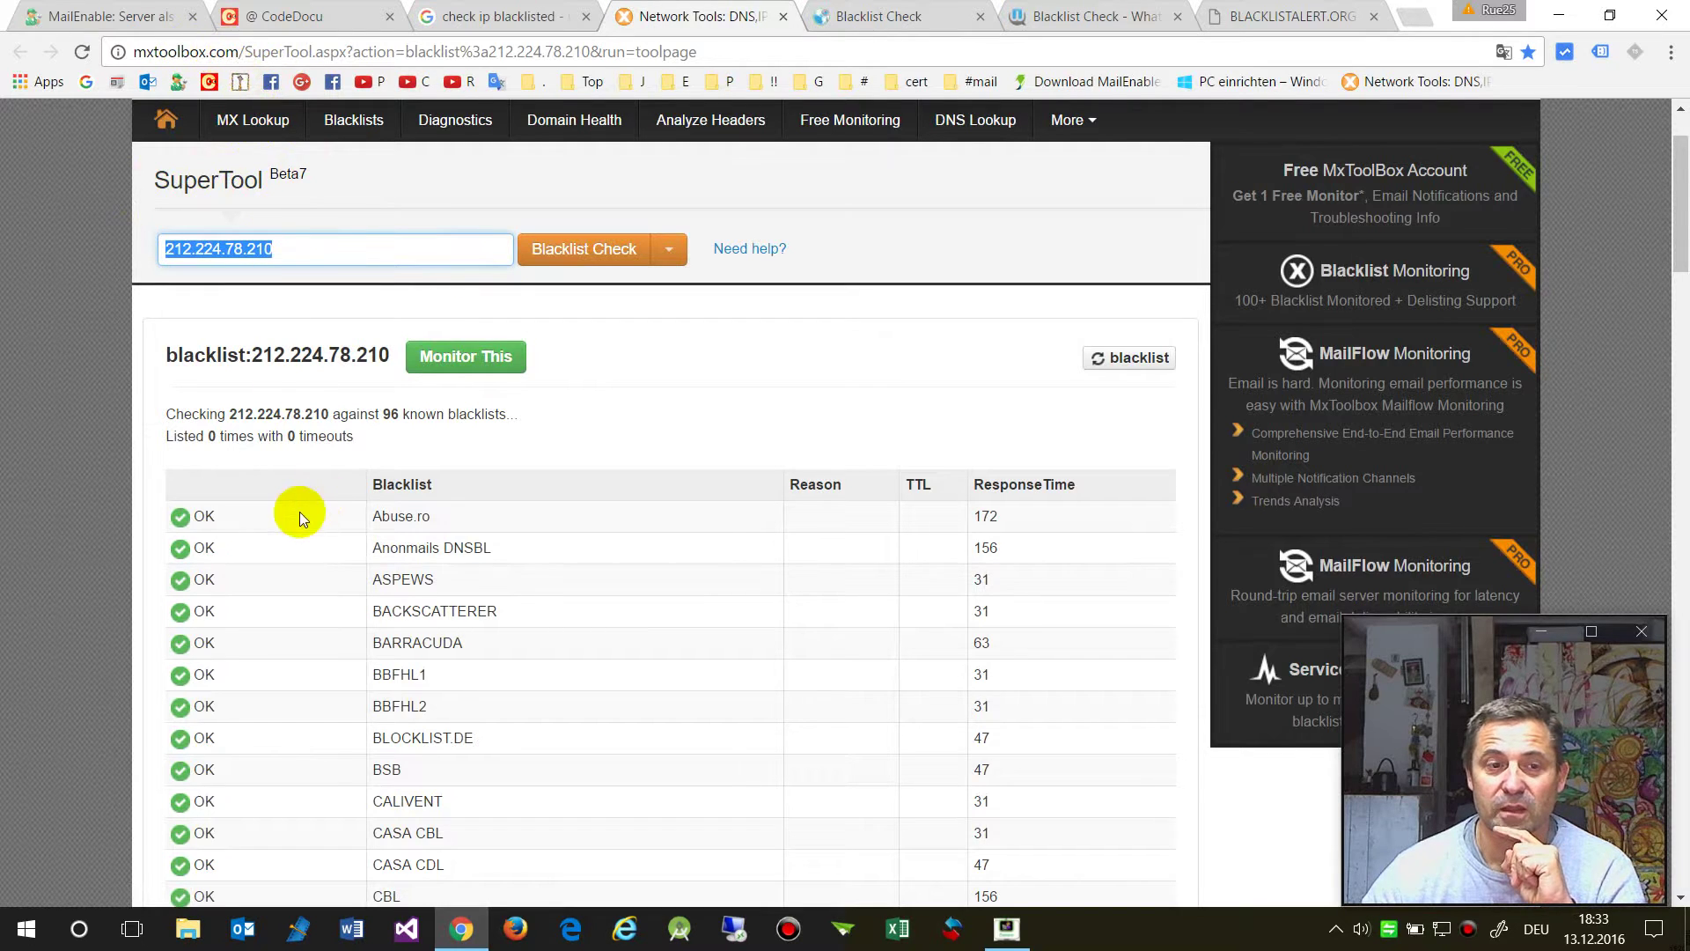
scroll(264, 704, "down", 3)
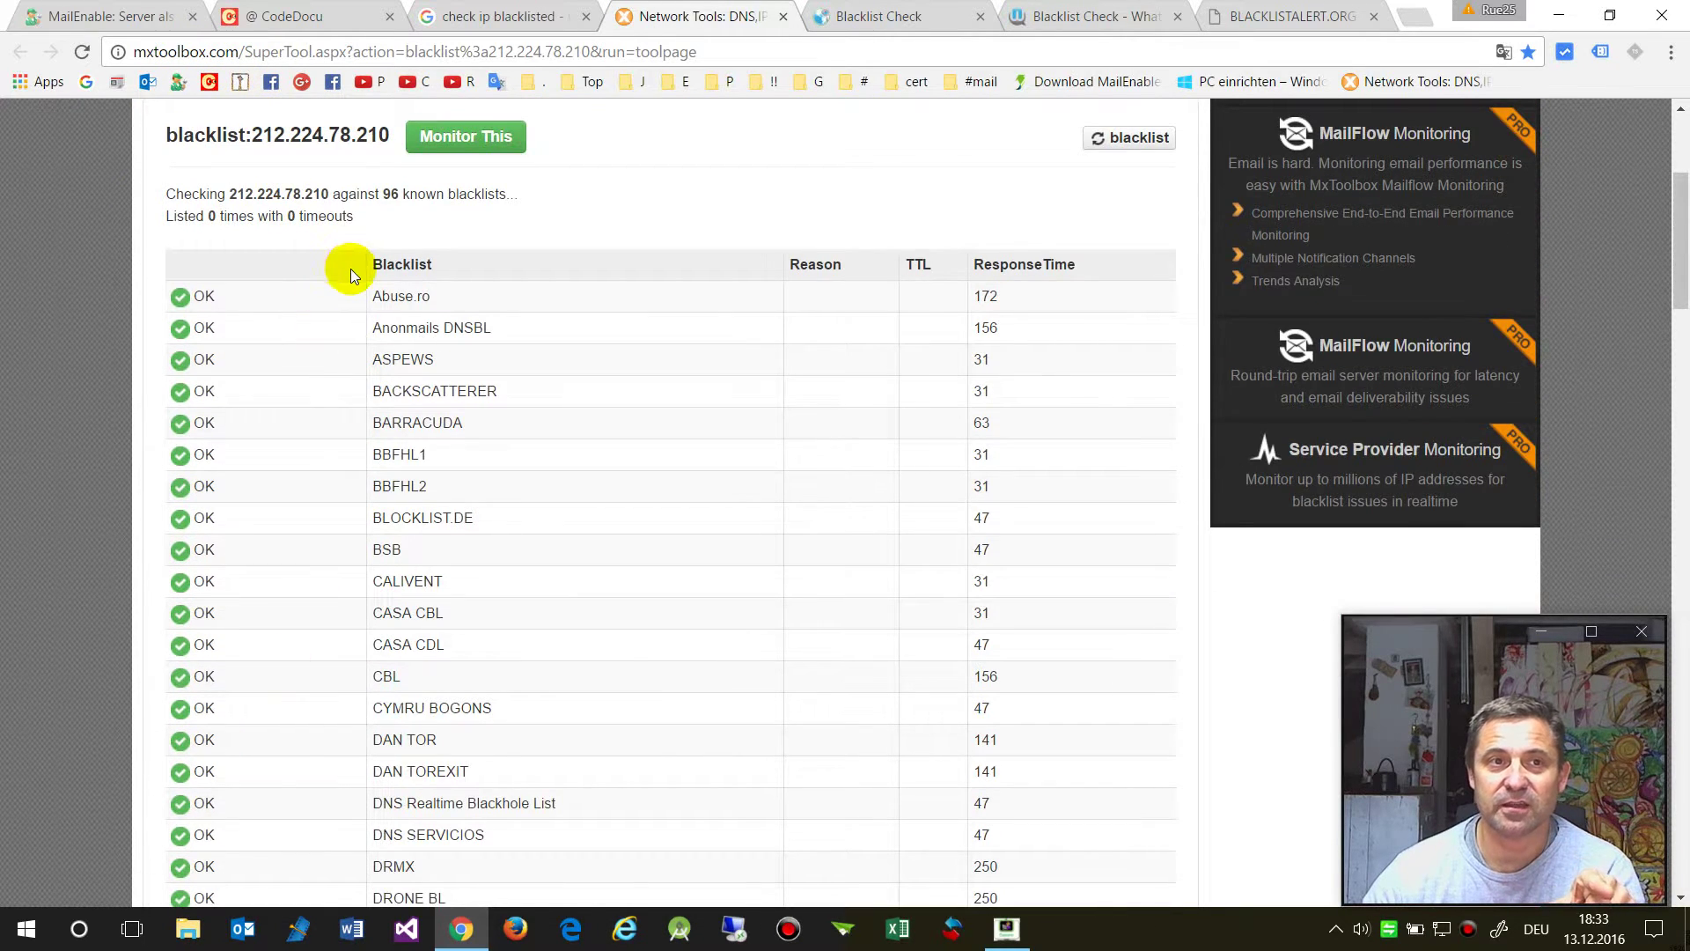
Step: Open the CodeDocu article 'Emailserver: How to fix: IP is Blacklisted' and read its four LISTED entries
left_click(300, 15)
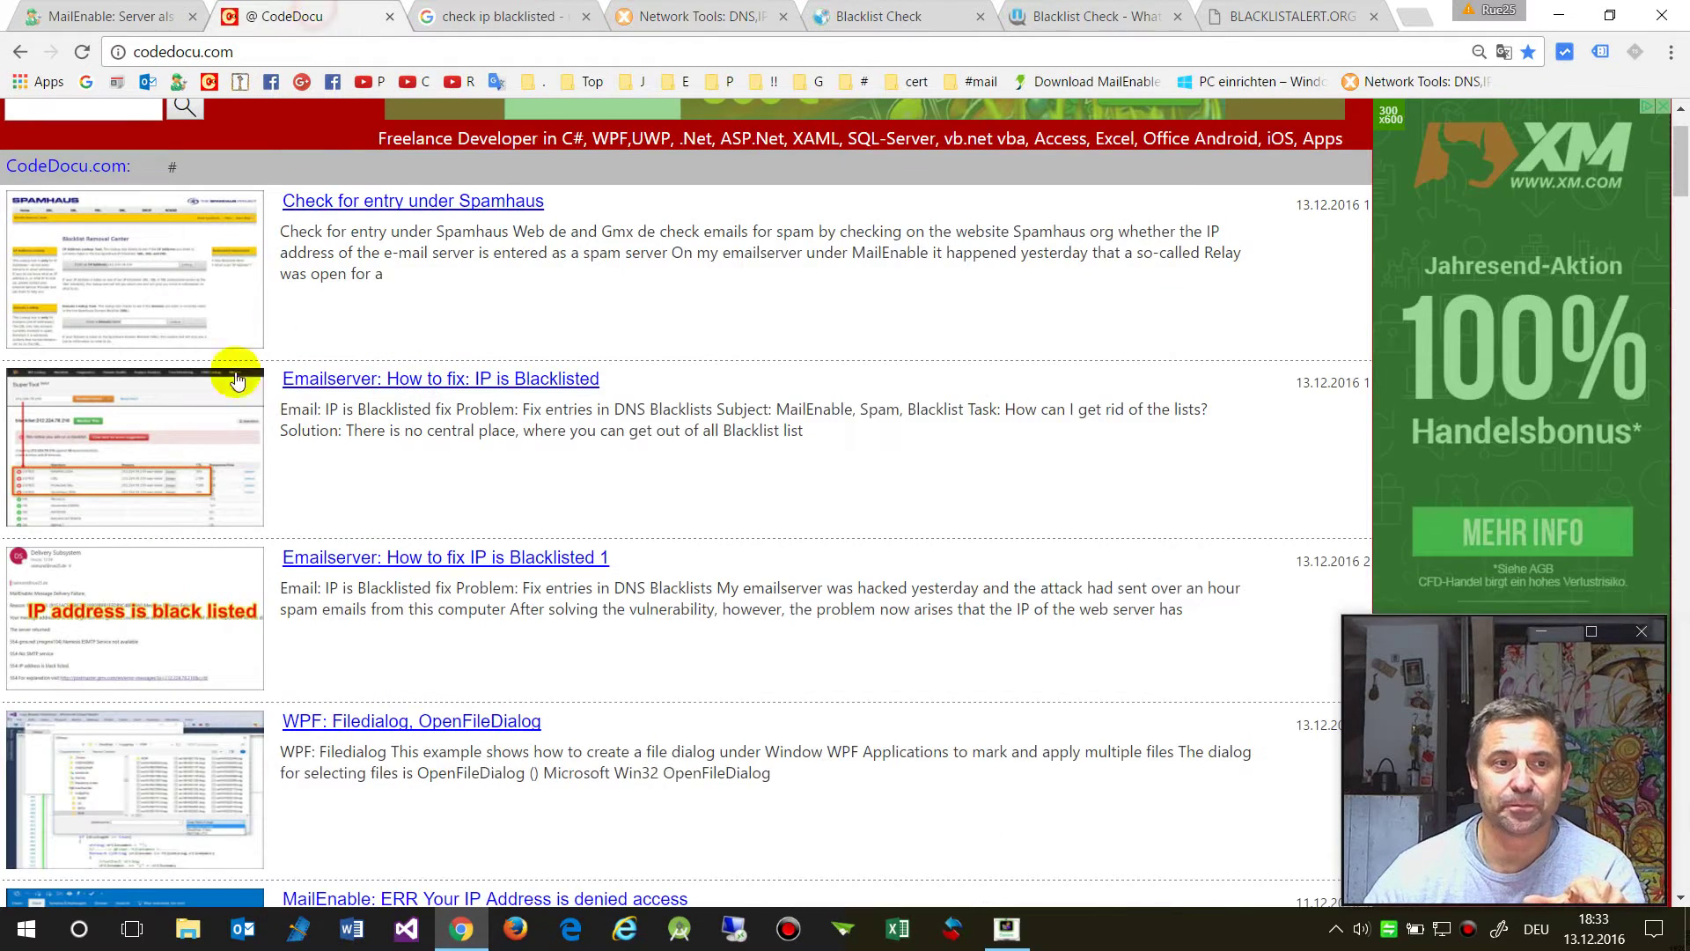
left_click(377, 378)
scroll(368, 568, "down", 2)
scroll(368, 569, "down", 8)
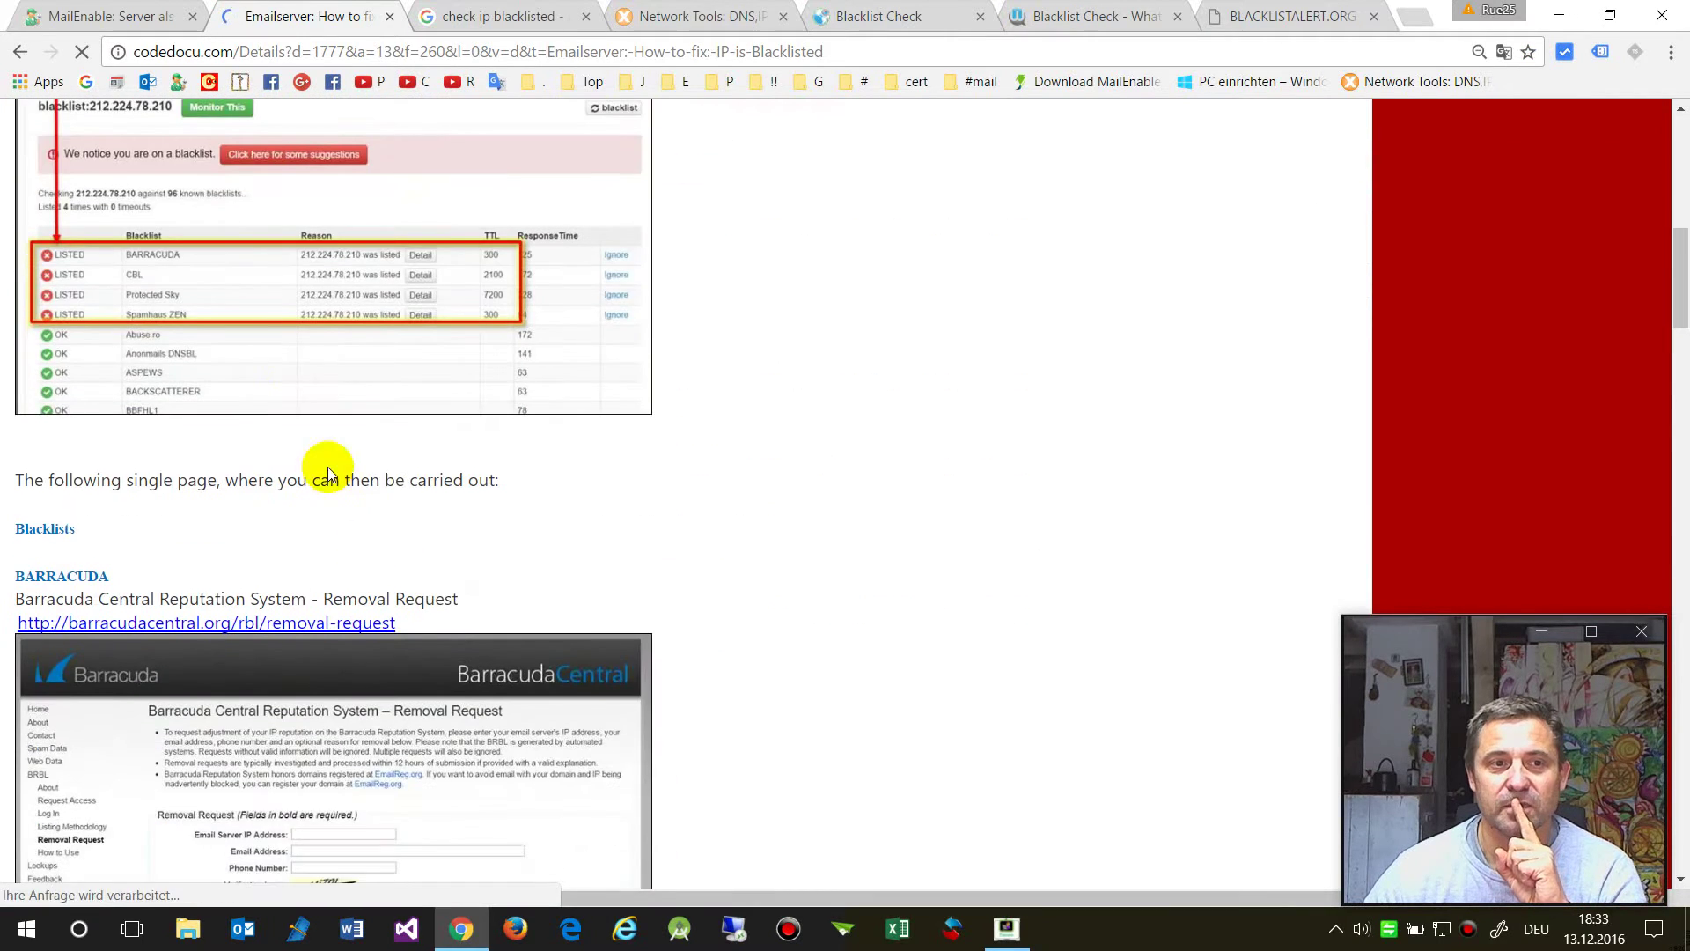
scroll(317, 460, "up", 1)
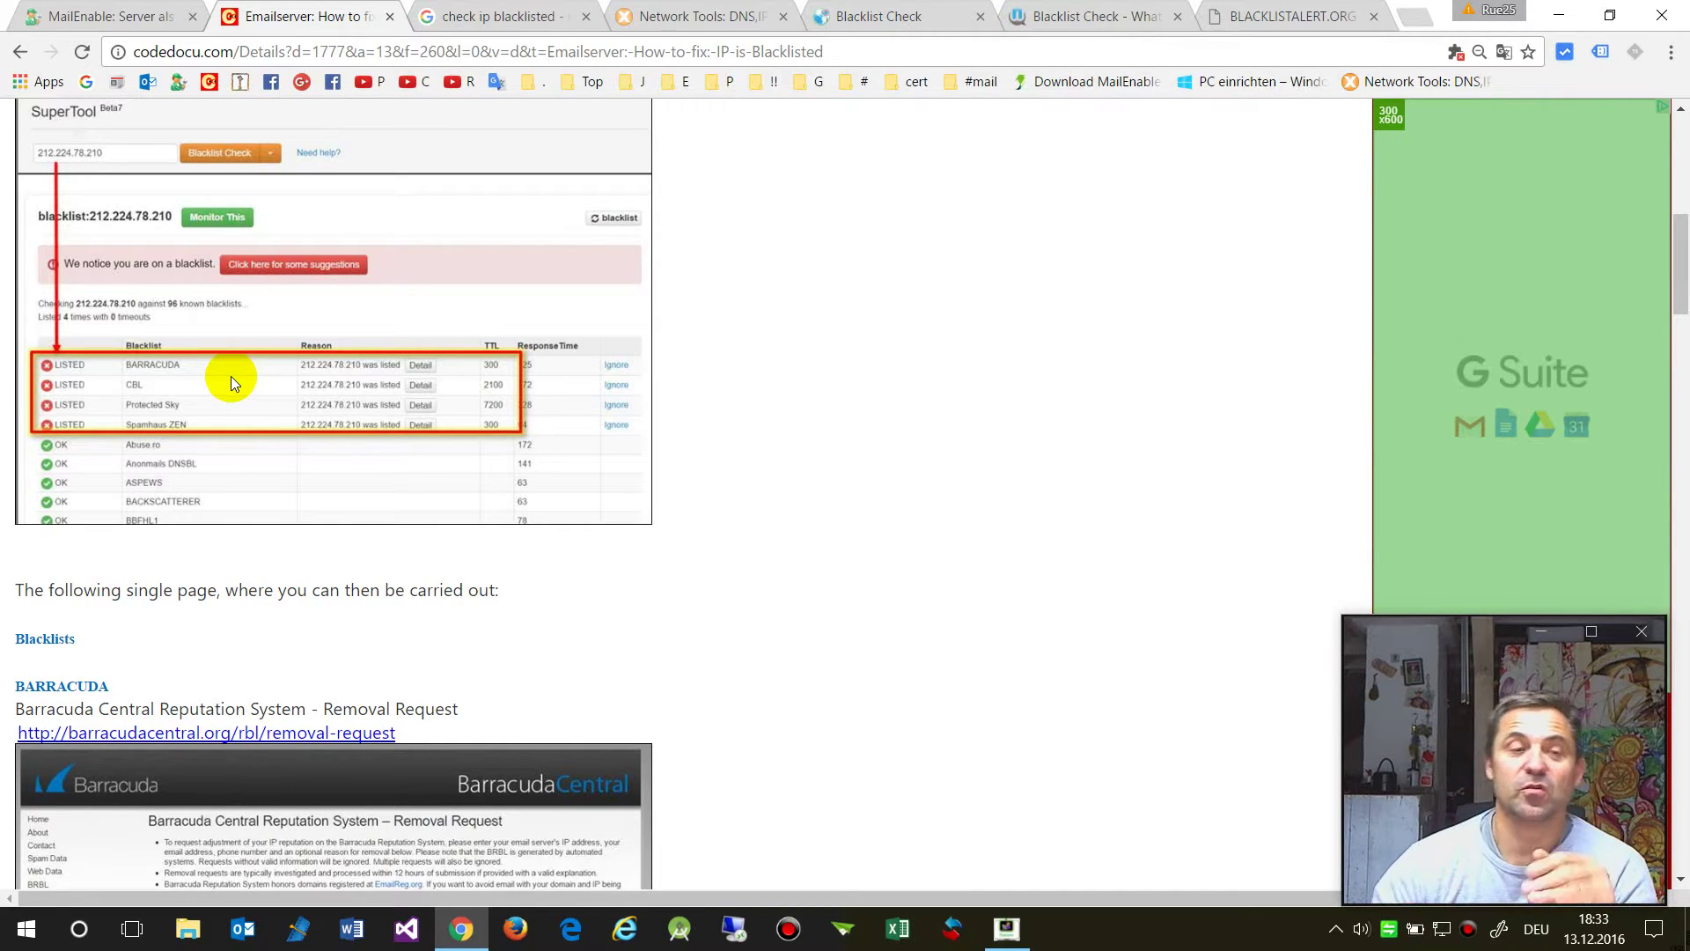
scroll(172, 319, "down", 1)
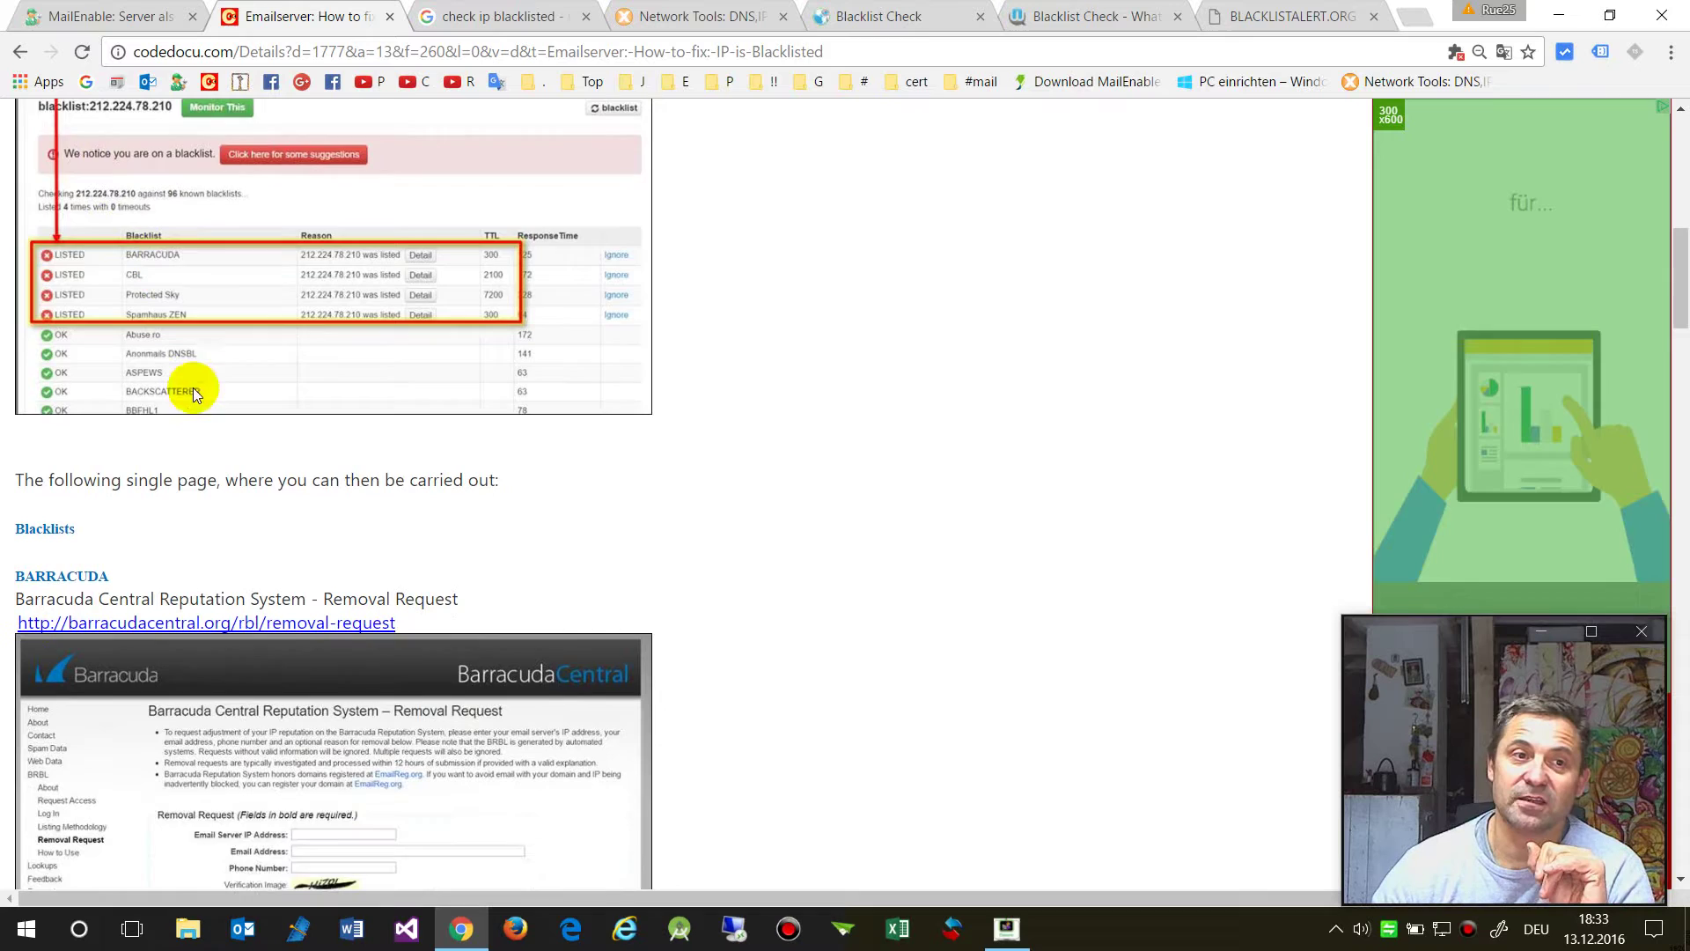
scroll(193, 390, "down", 2)
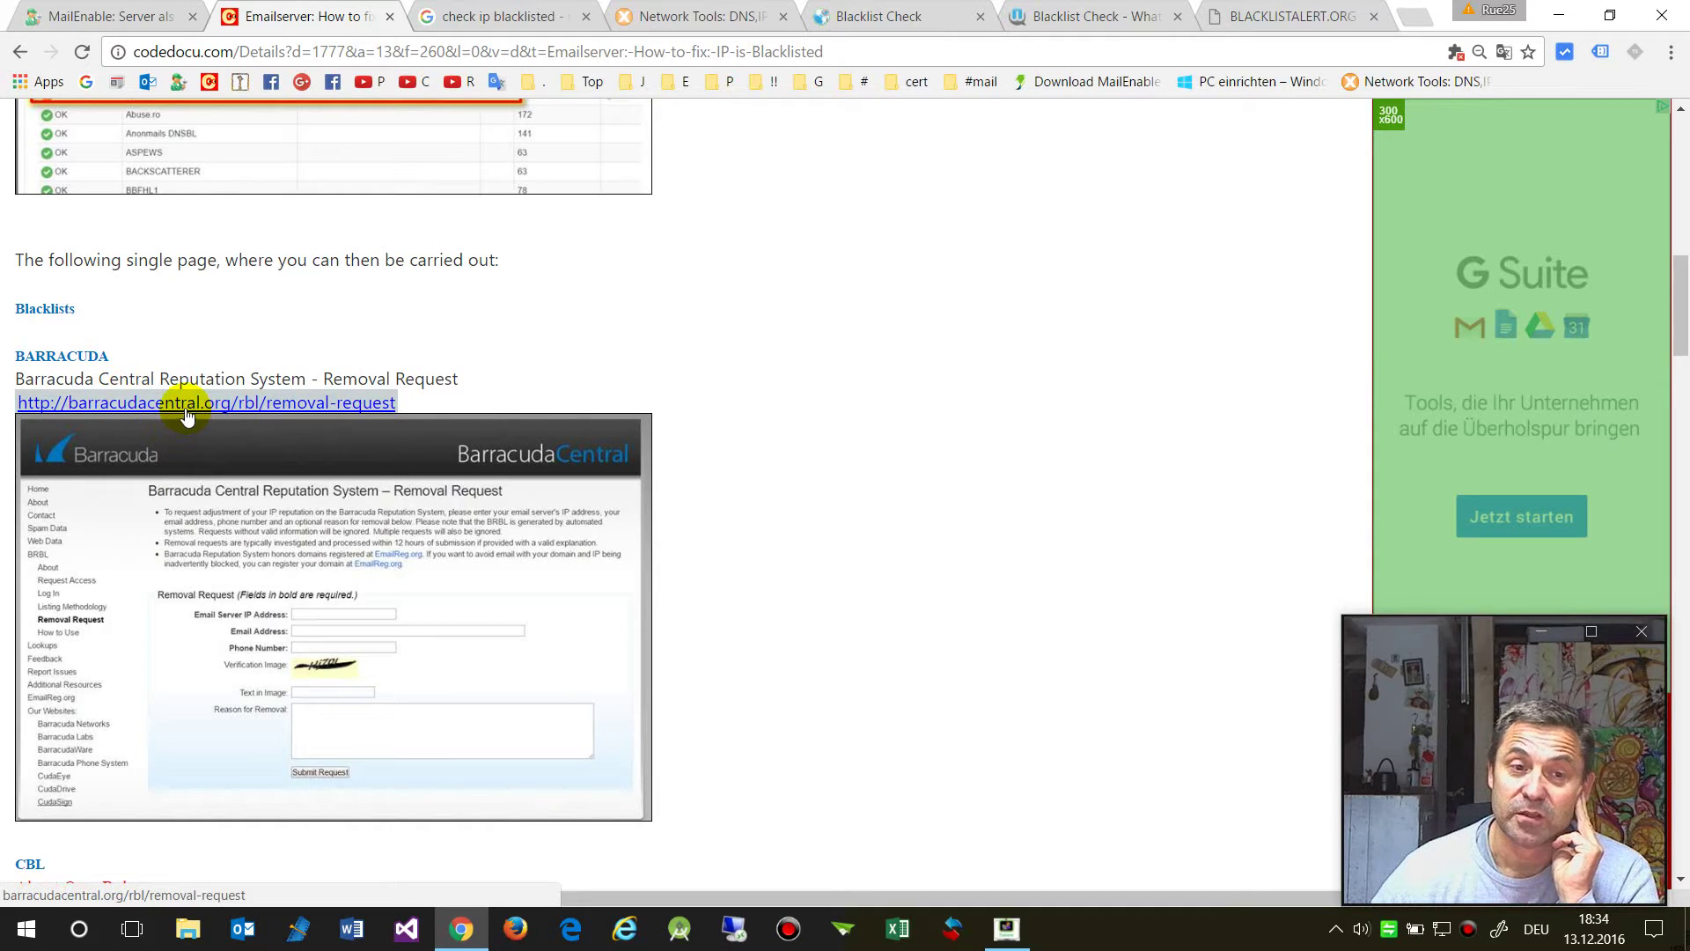
scroll(188, 407, "down", 1)
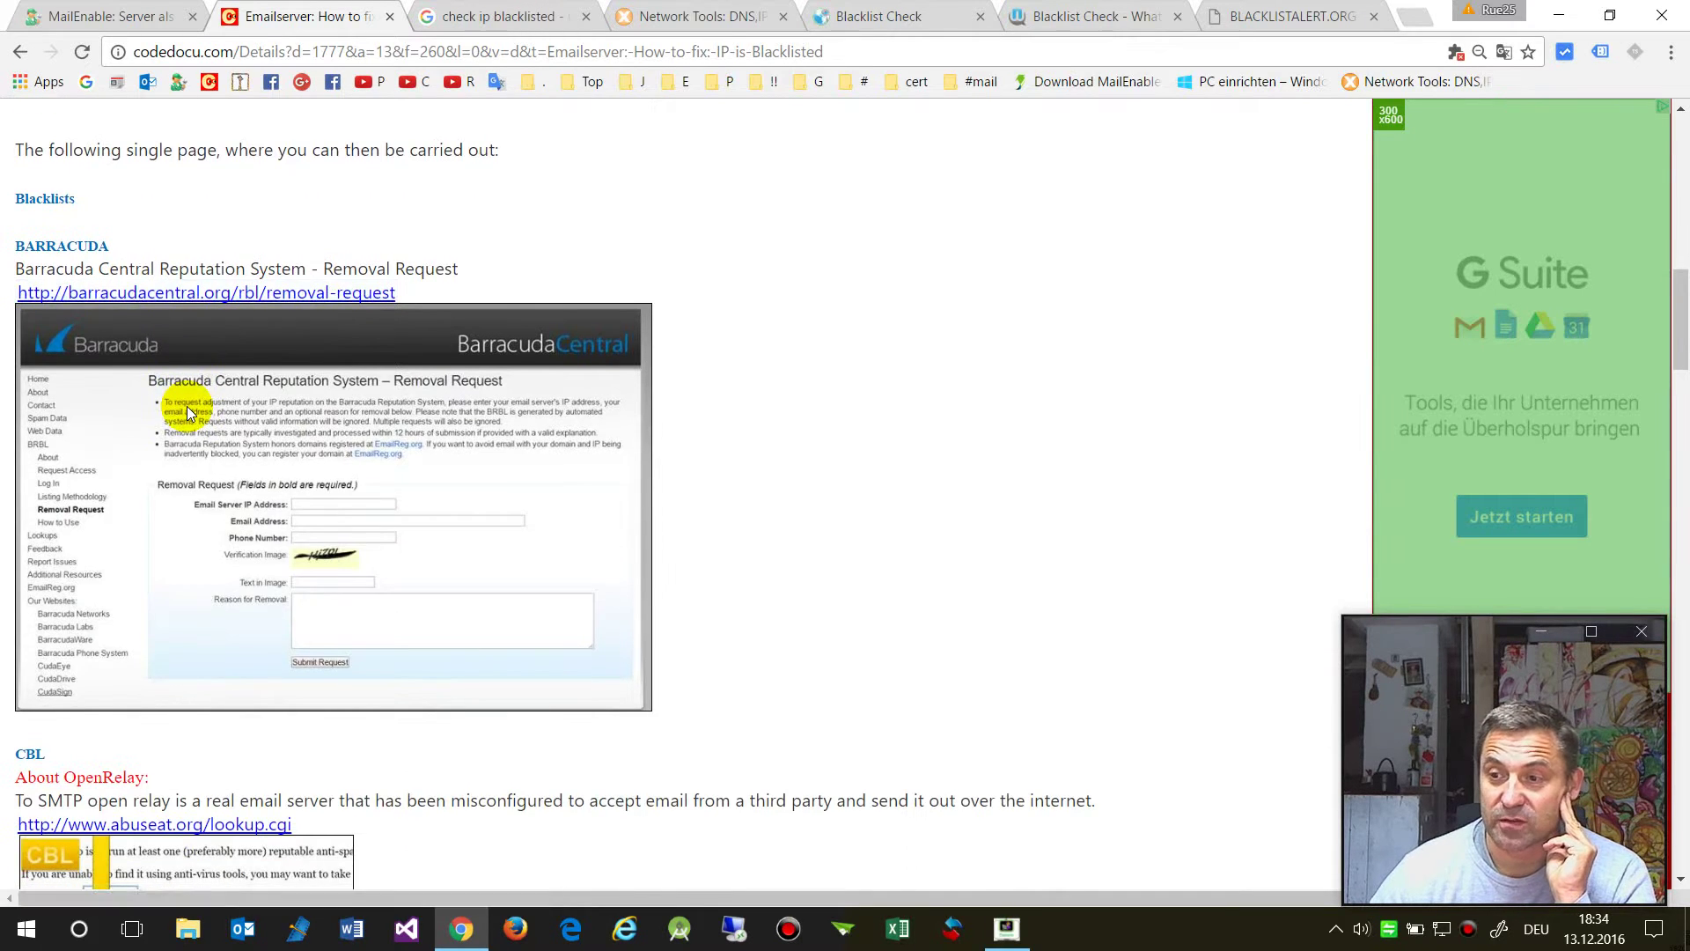
scroll(188, 407, "up", 4)
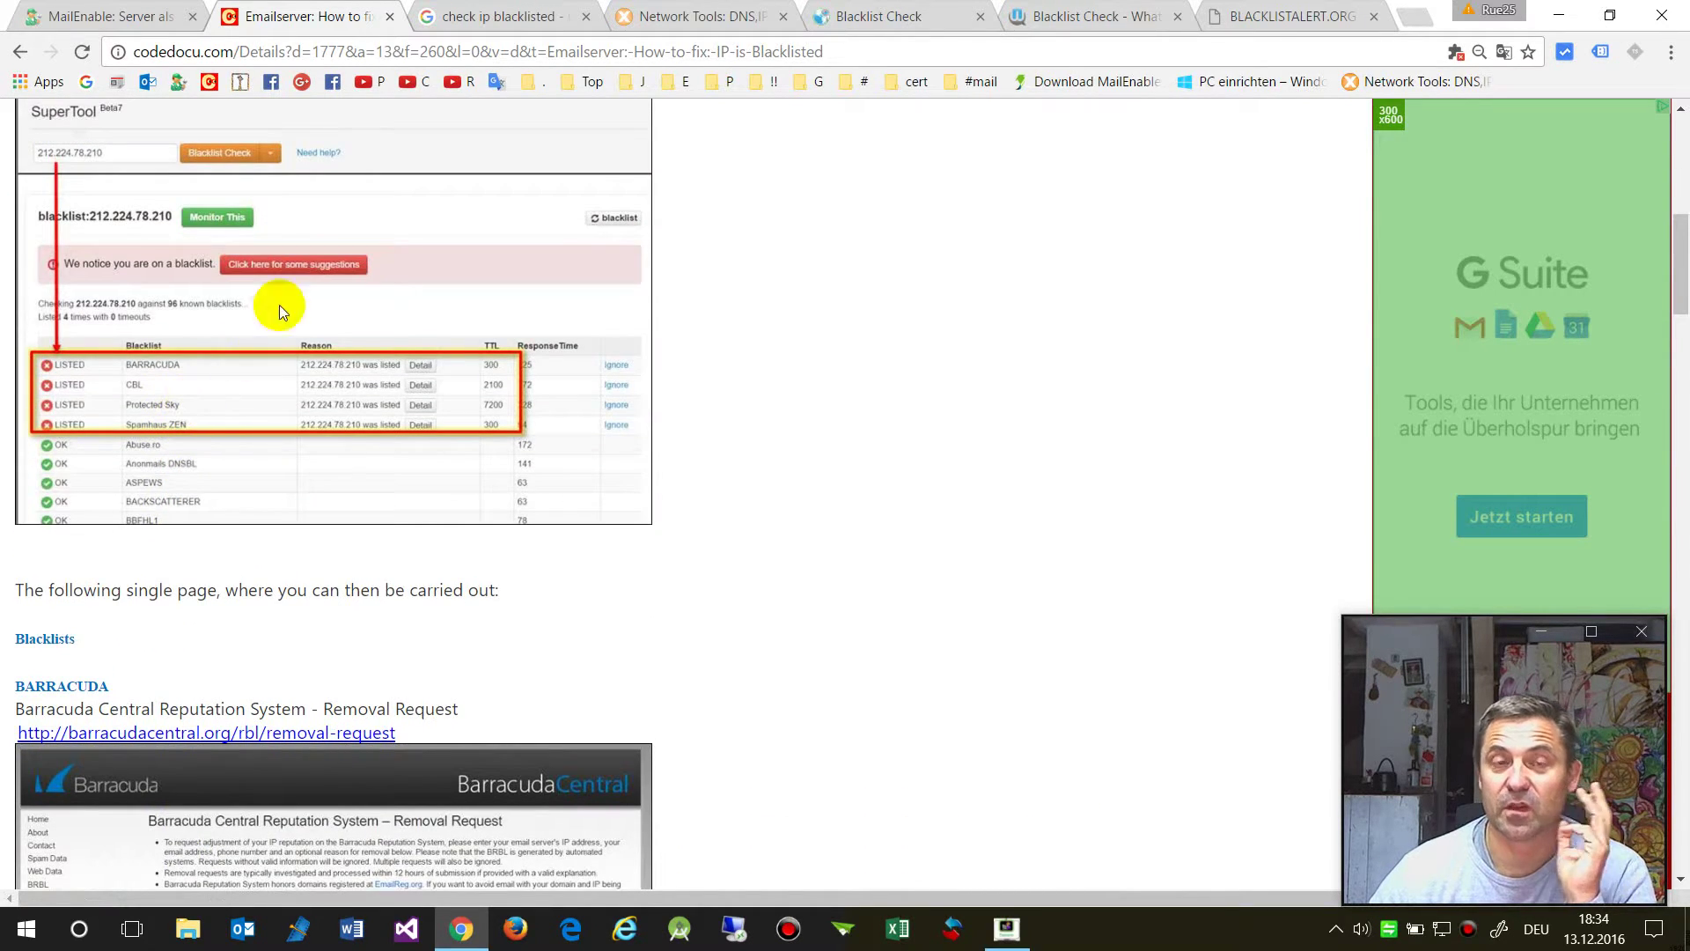
Step: Compare with the MxToolbox results, then follow the article's link to the Barracuda removal request form
left_click(647, 16)
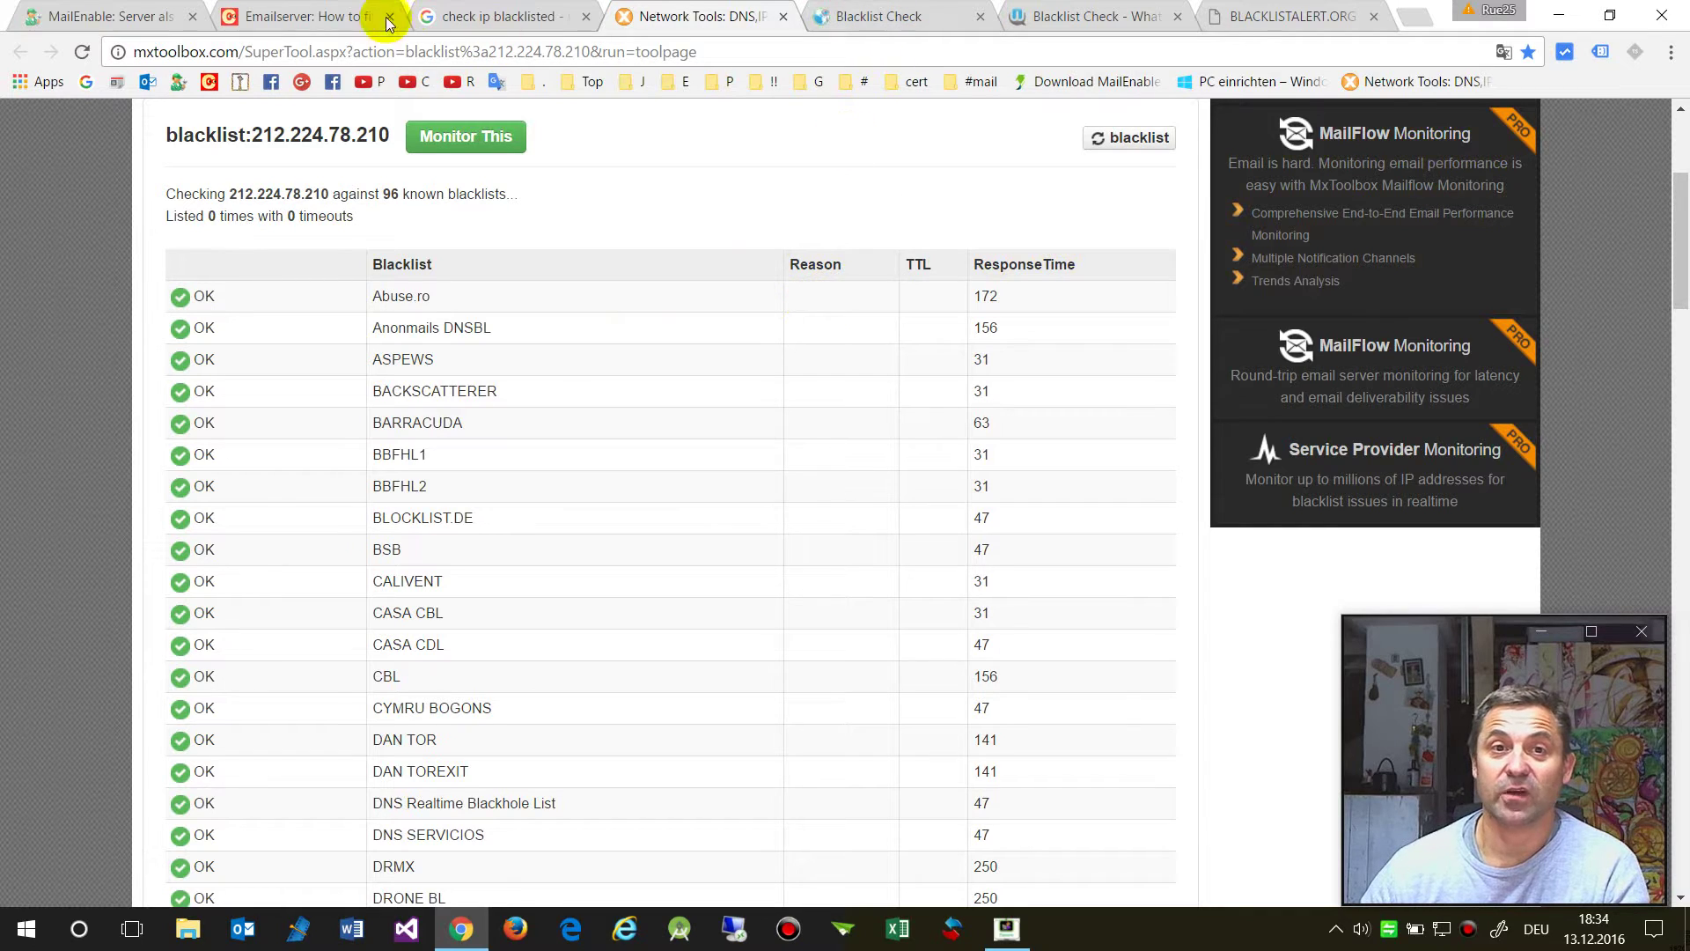
left_click(278, 11)
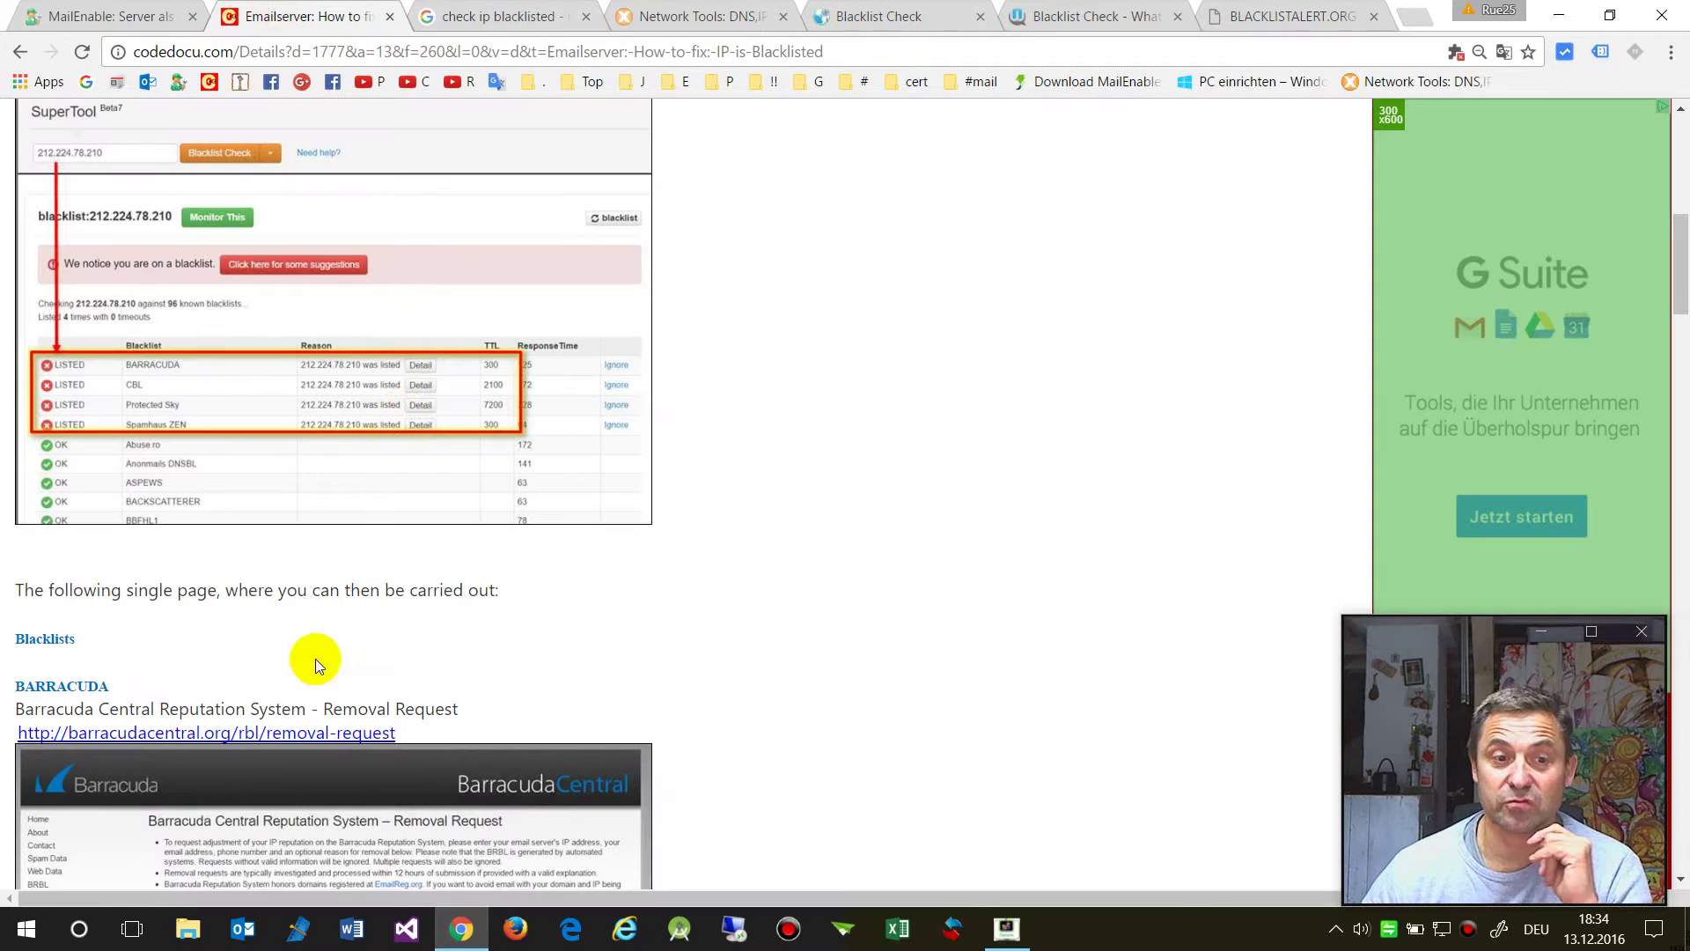
scroll(316, 659, "down", 4)
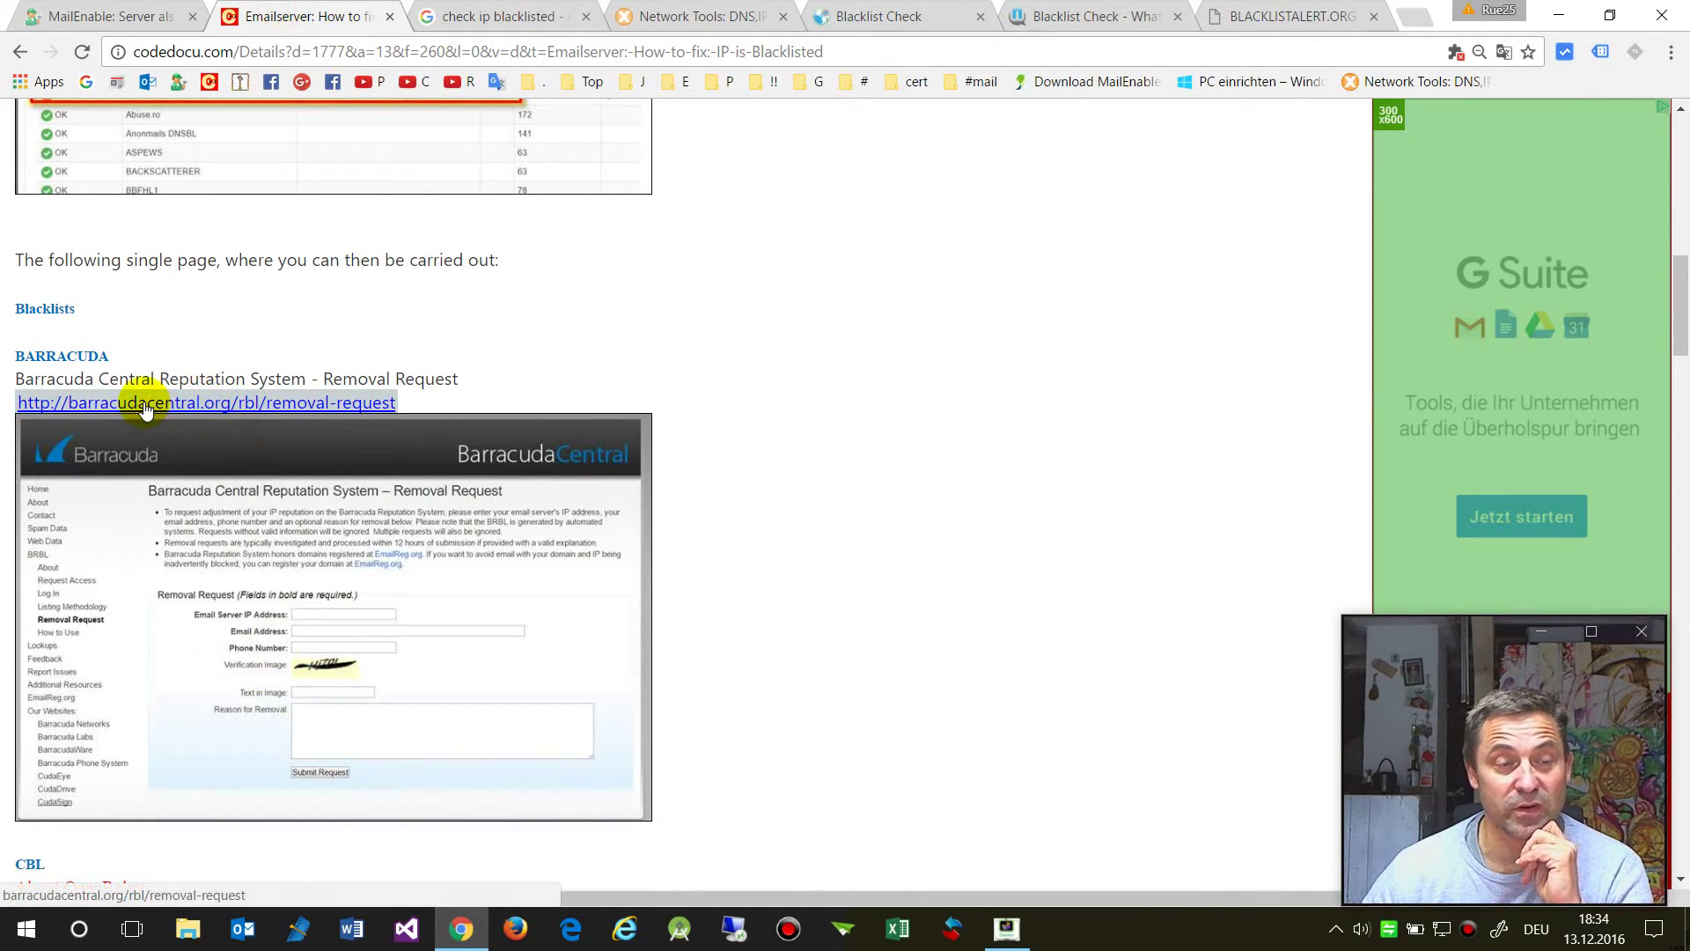
triple_click(141, 408)
left_click(395, 312)
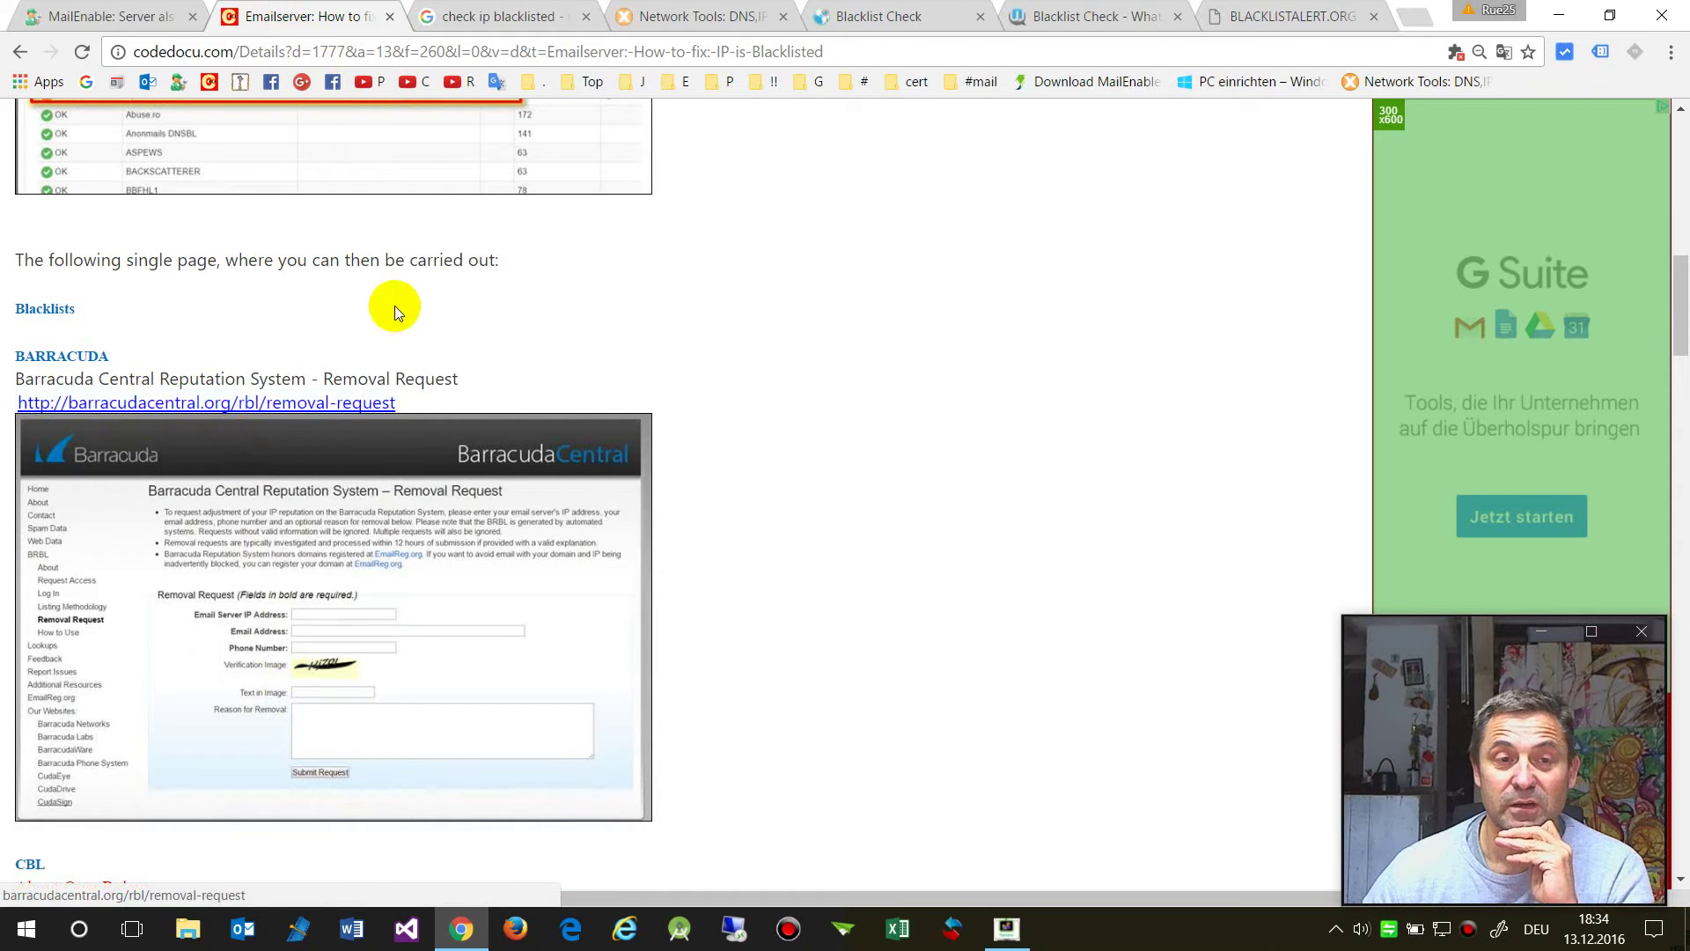
scroll(394, 312, "up", 4)
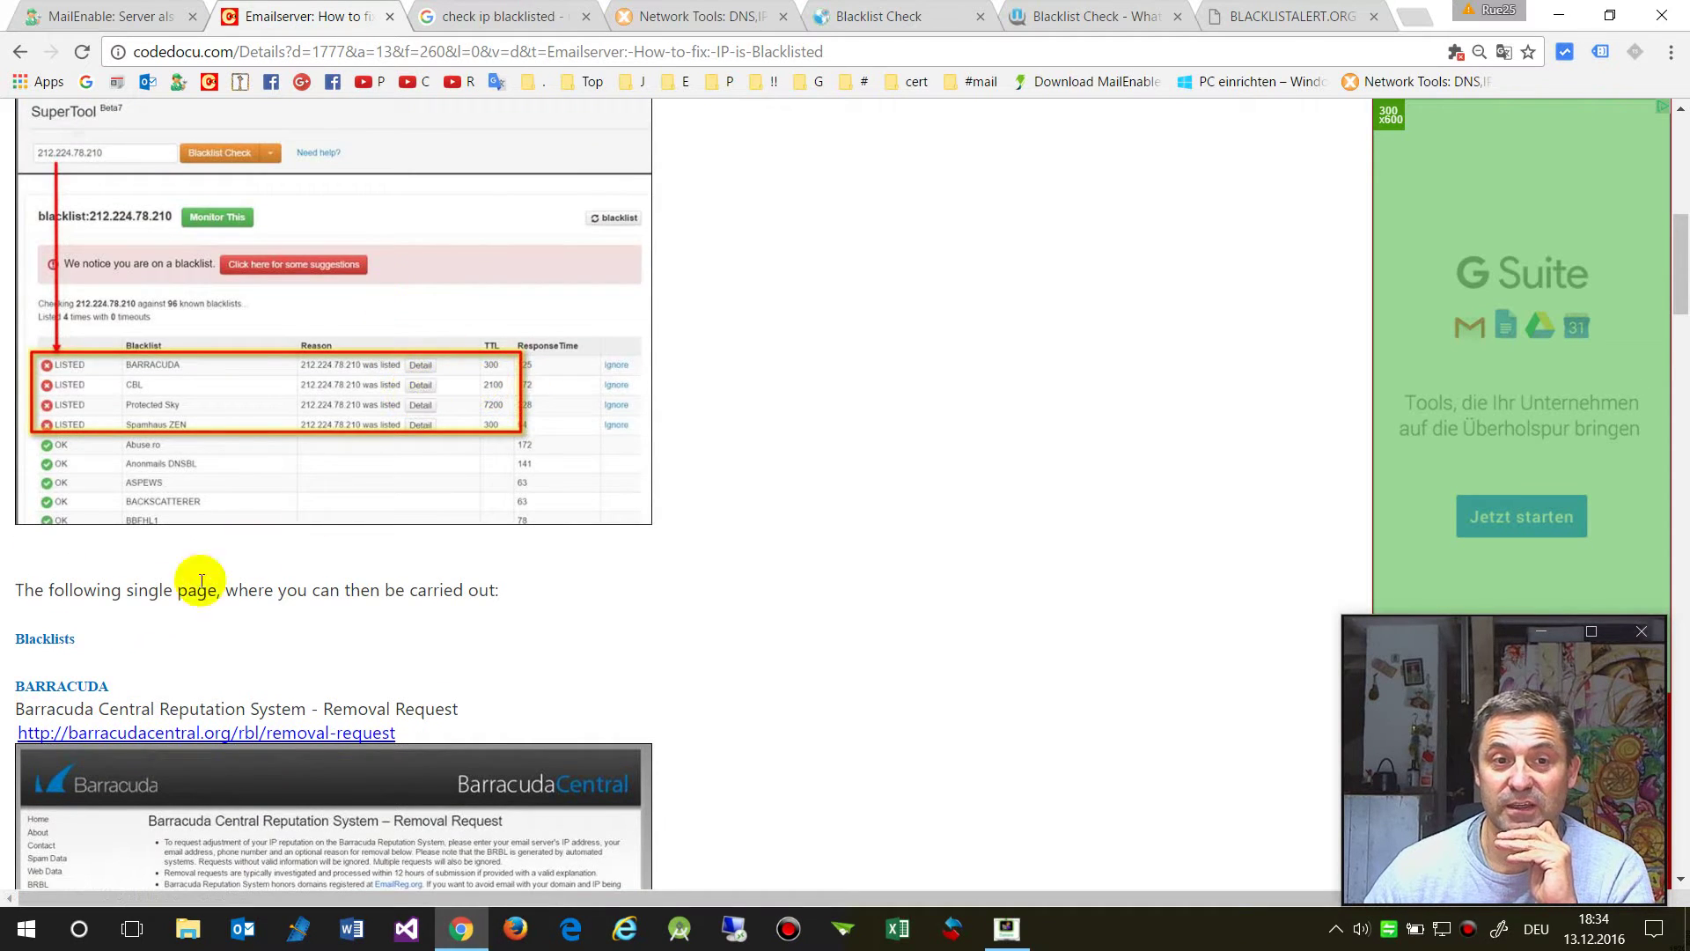
scroll(135, 571, "down", 3)
triple_click(155, 519)
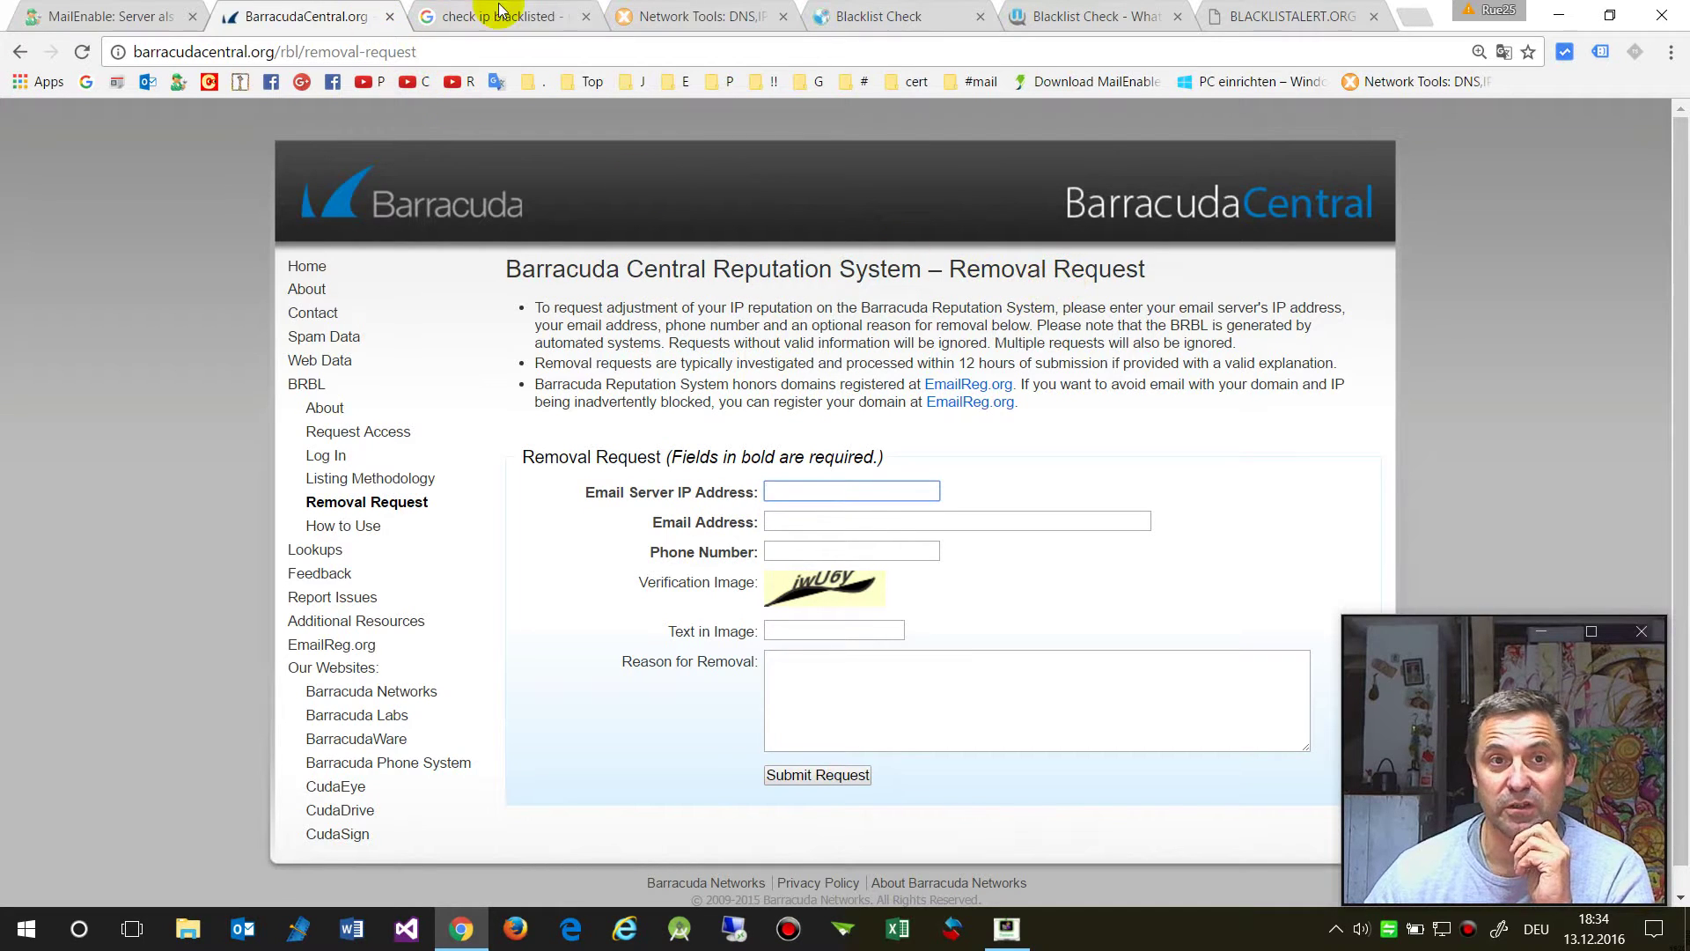
left_click(19, 51)
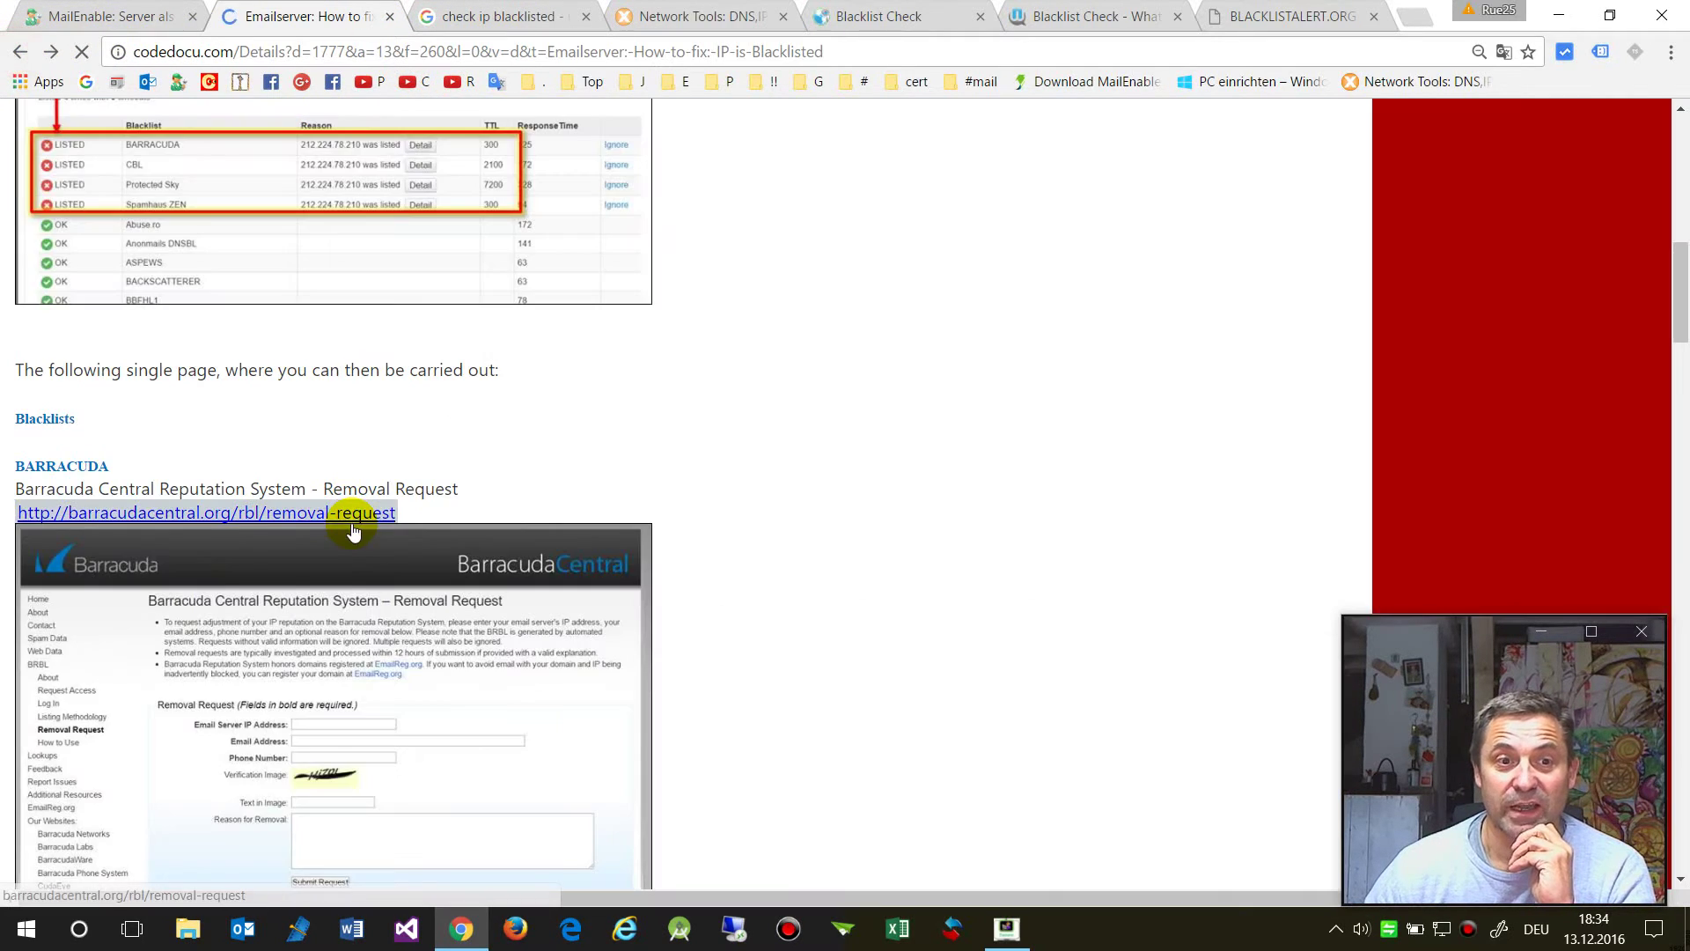
scroll(352, 528, "down", 9)
left_click(141, 275)
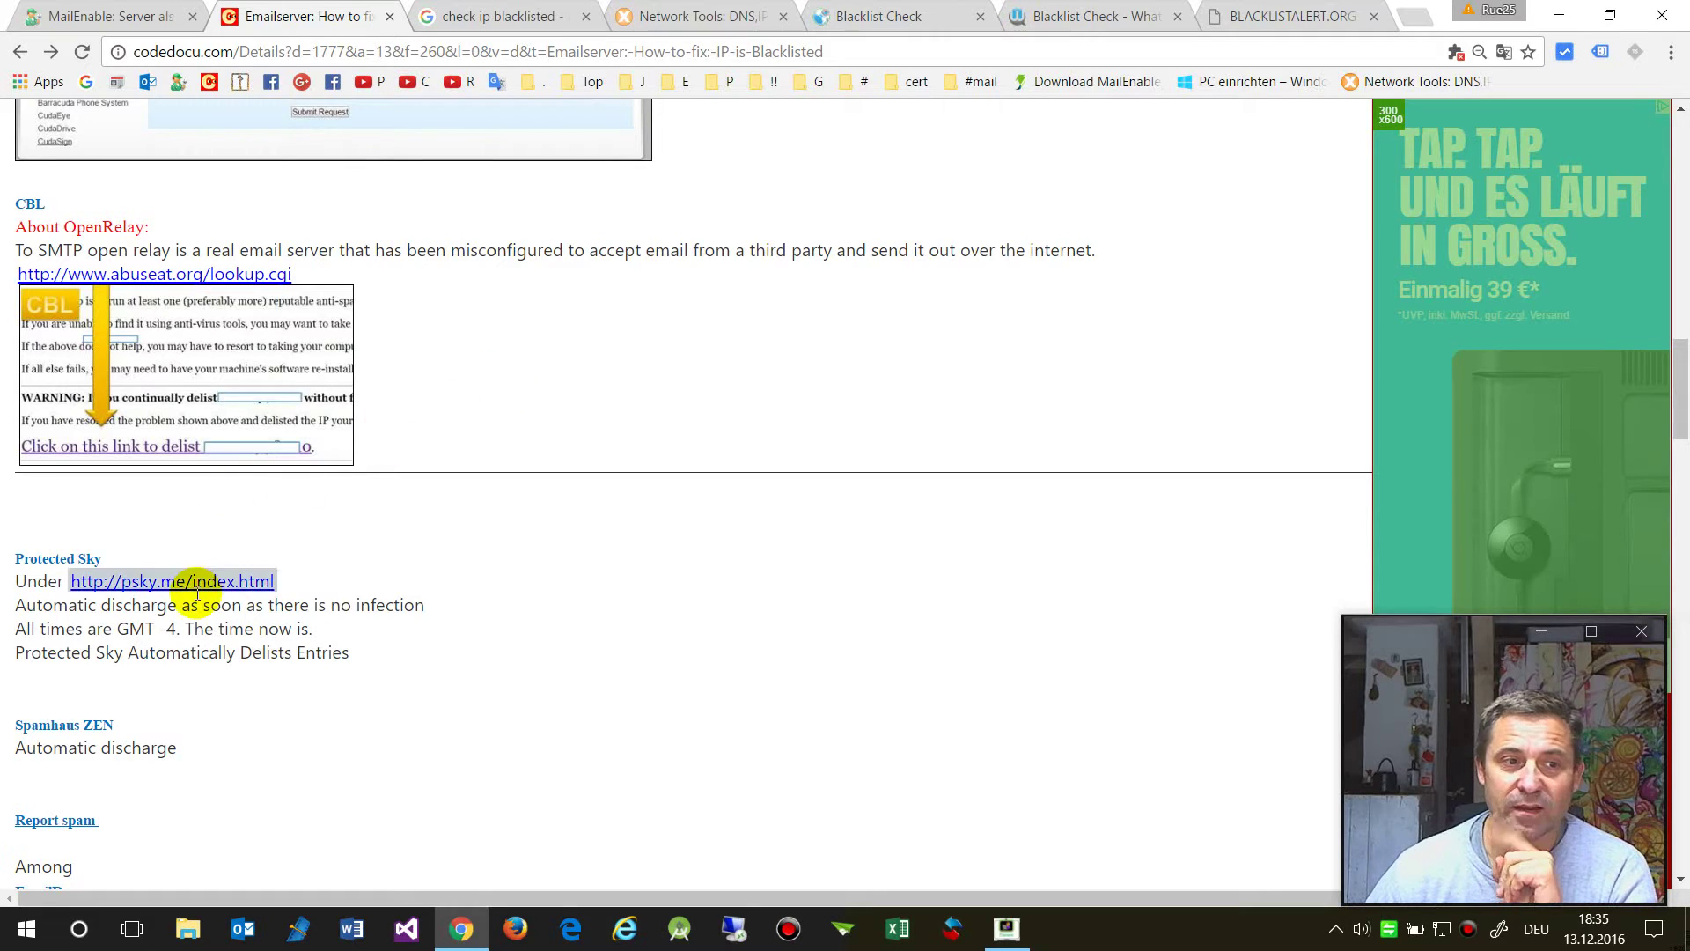
scroll(189, 599, "down", 4)
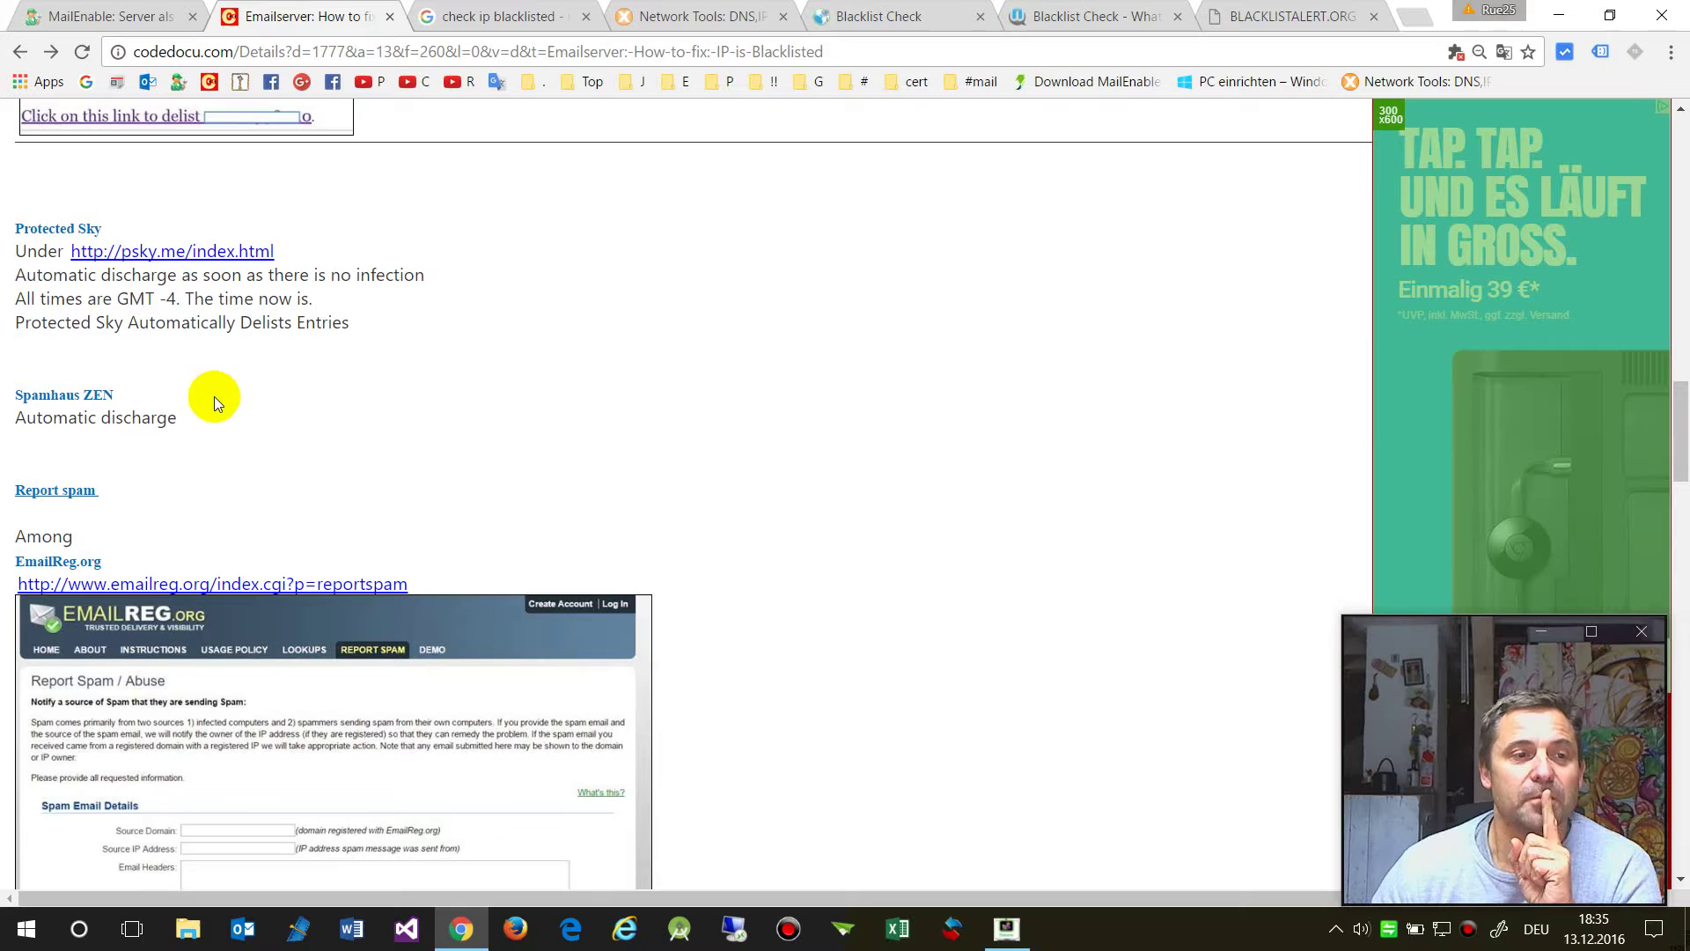
scroll(214, 415, "down", 6)
scroll(220, 419, "up", 1)
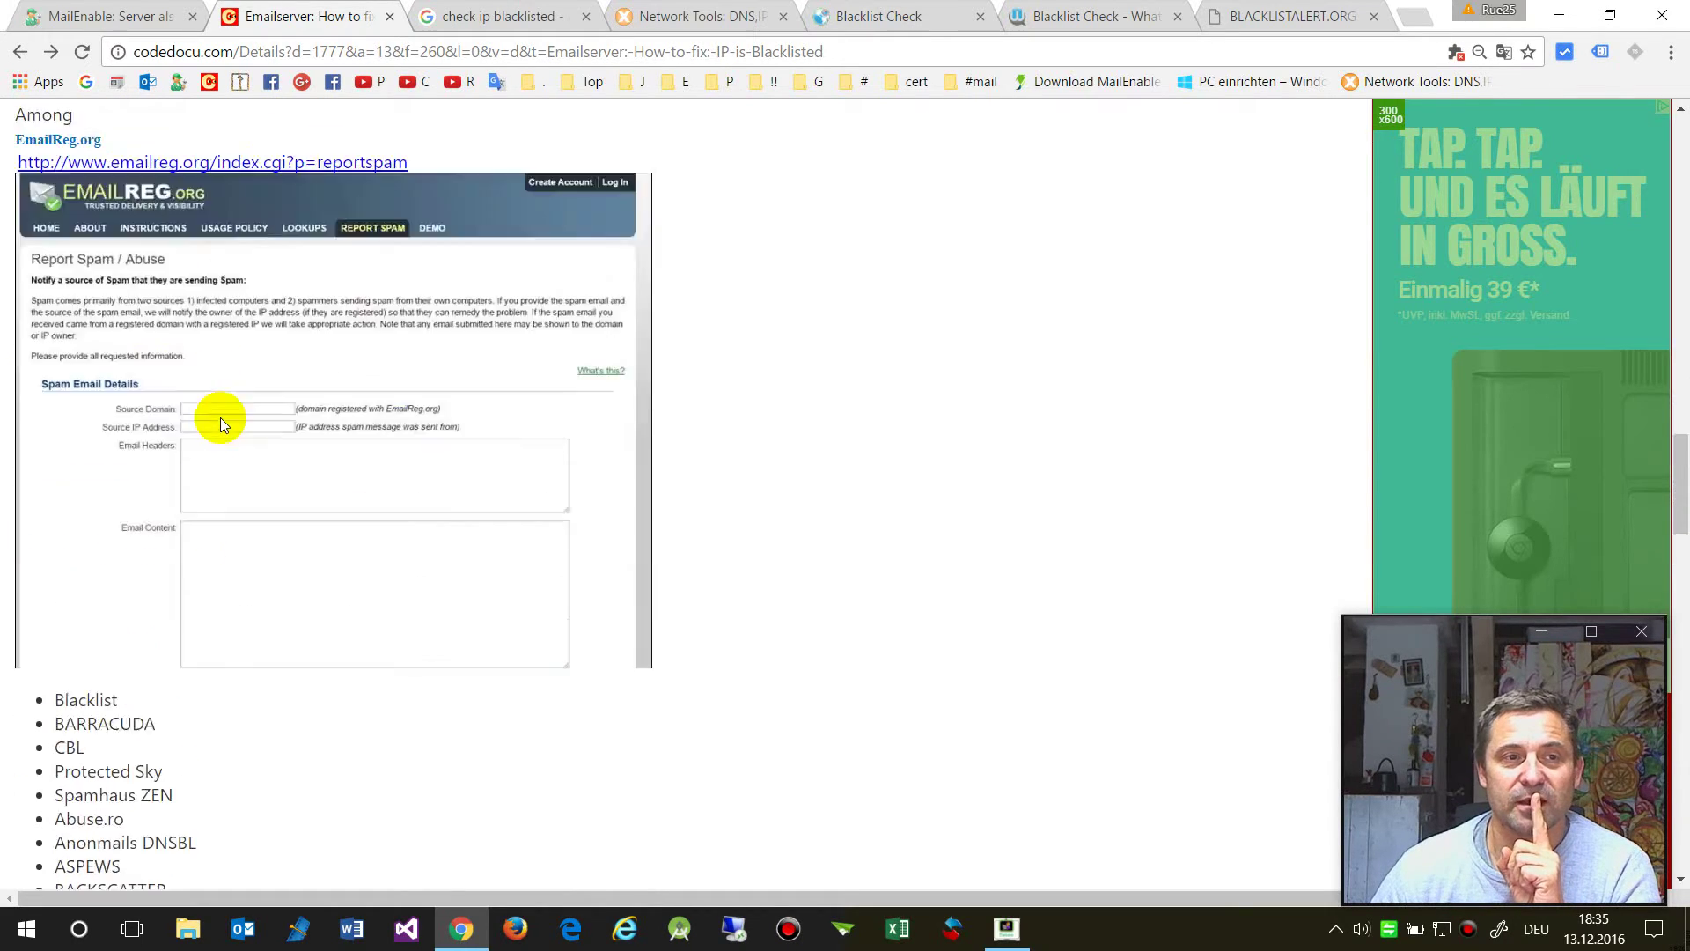
scroll(221, 417, "up", 18)
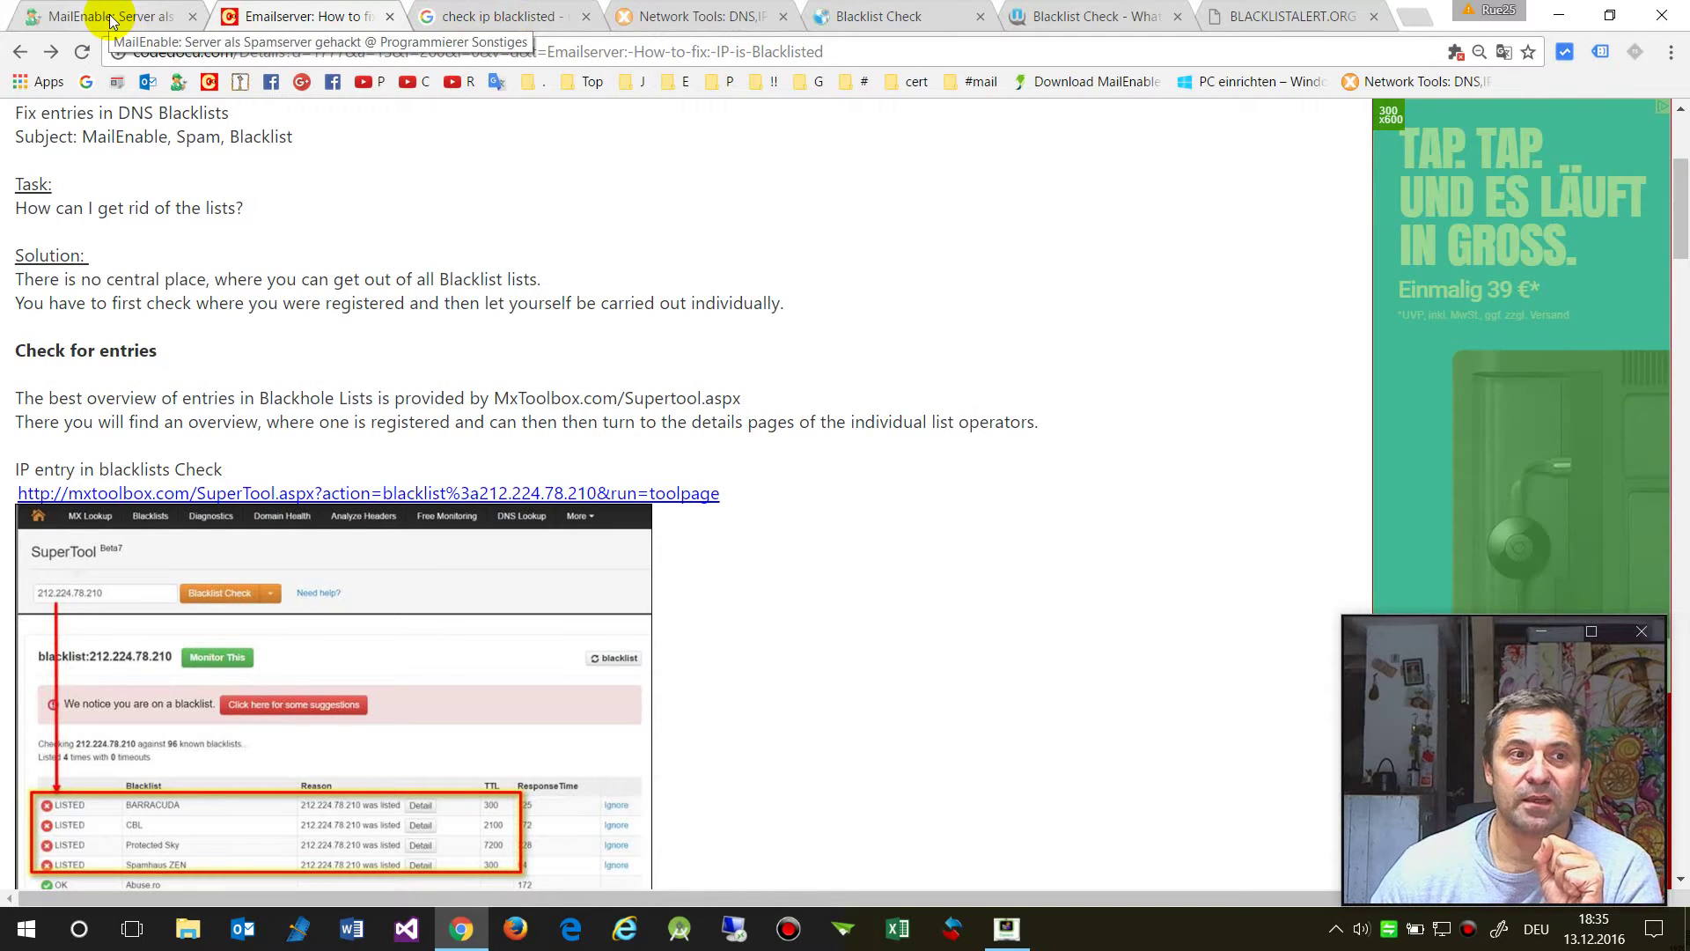
scroll(197, 424, "down", 6)
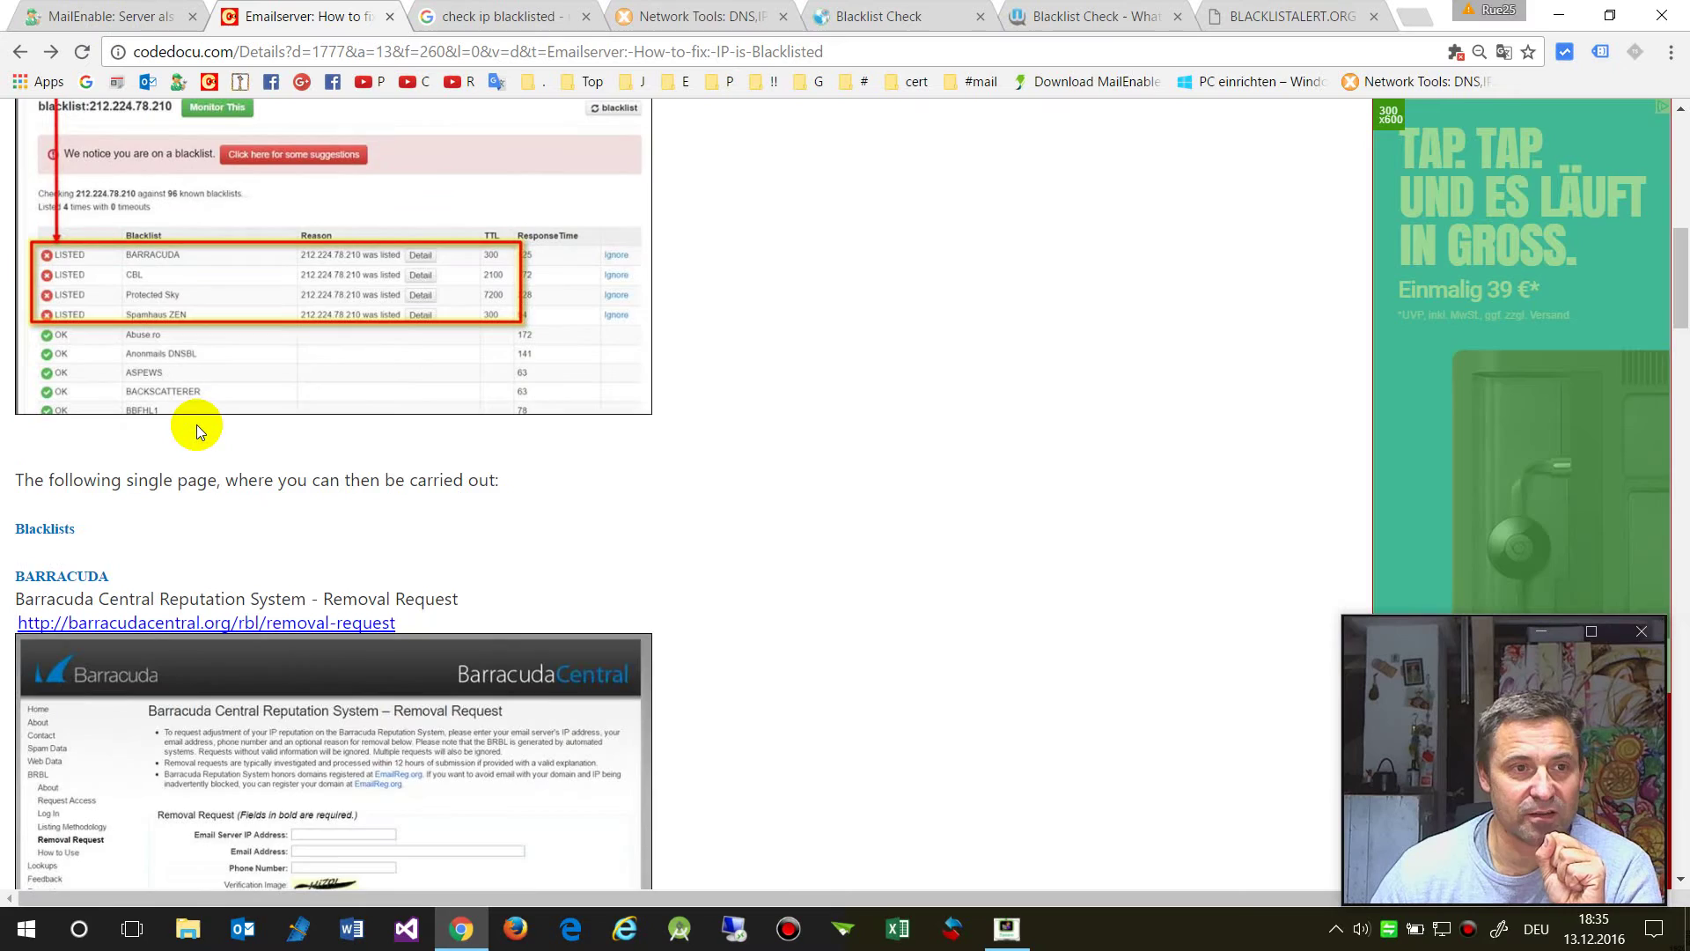
scroll(197, 423, "up", 10)
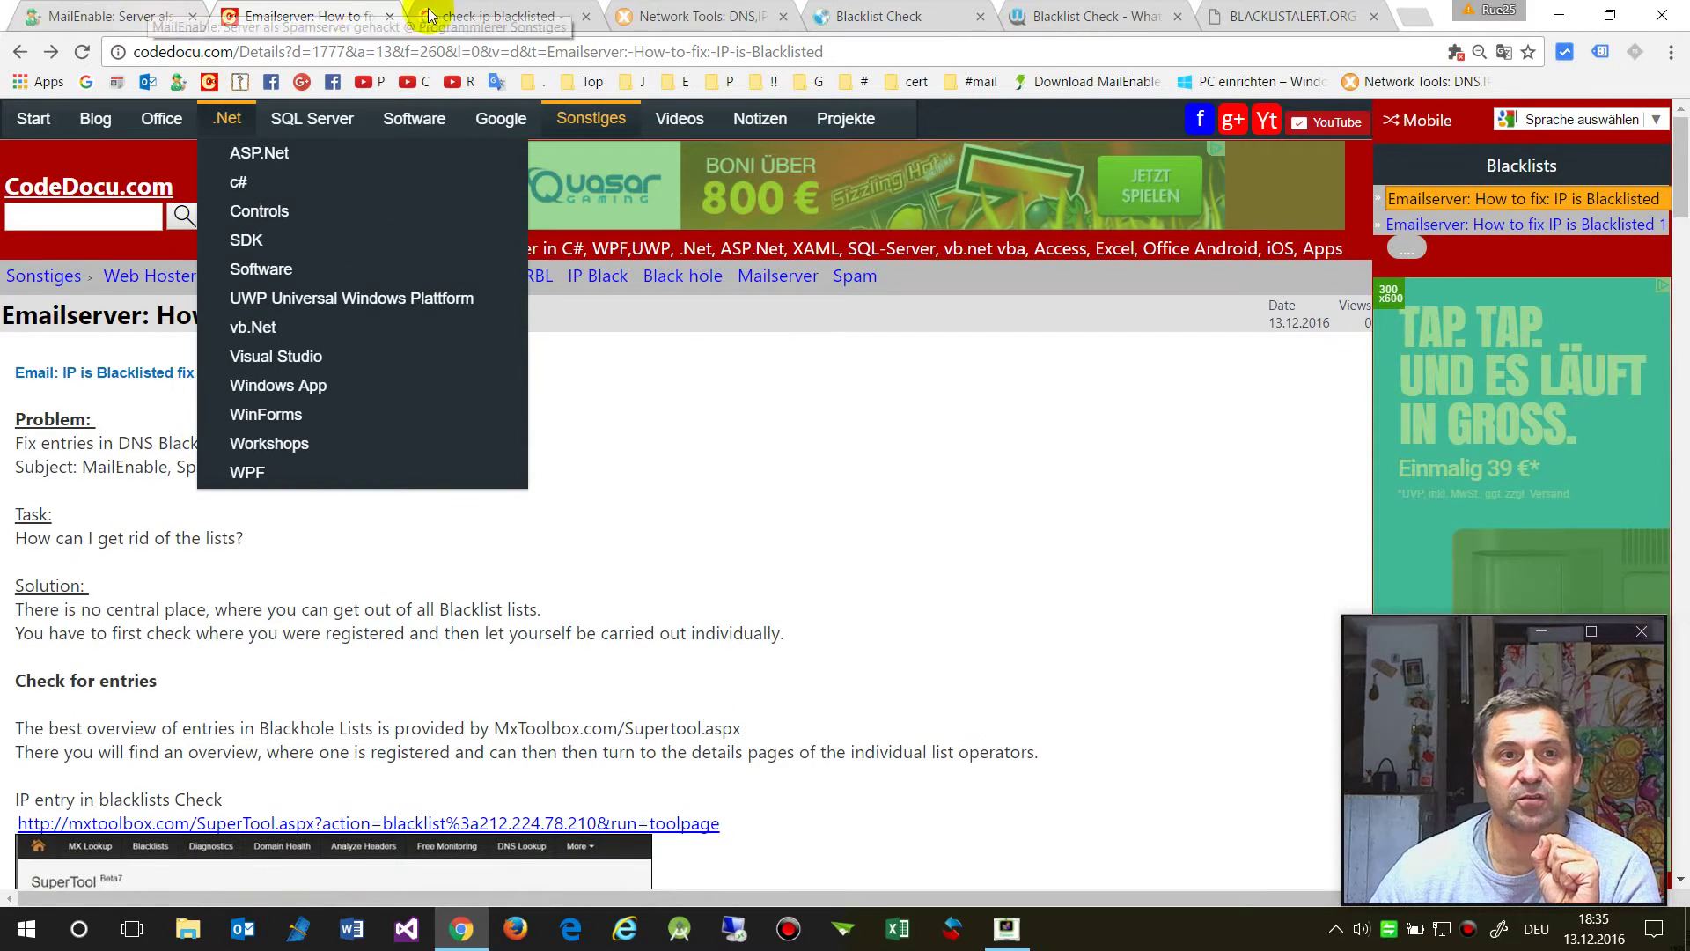
Step: Move from the WhatIsMyIPAddress blacklist list back to MxToolbox's all-OK results for 212.224.78.210
left_click(525, 10)
left_click(696, 13)
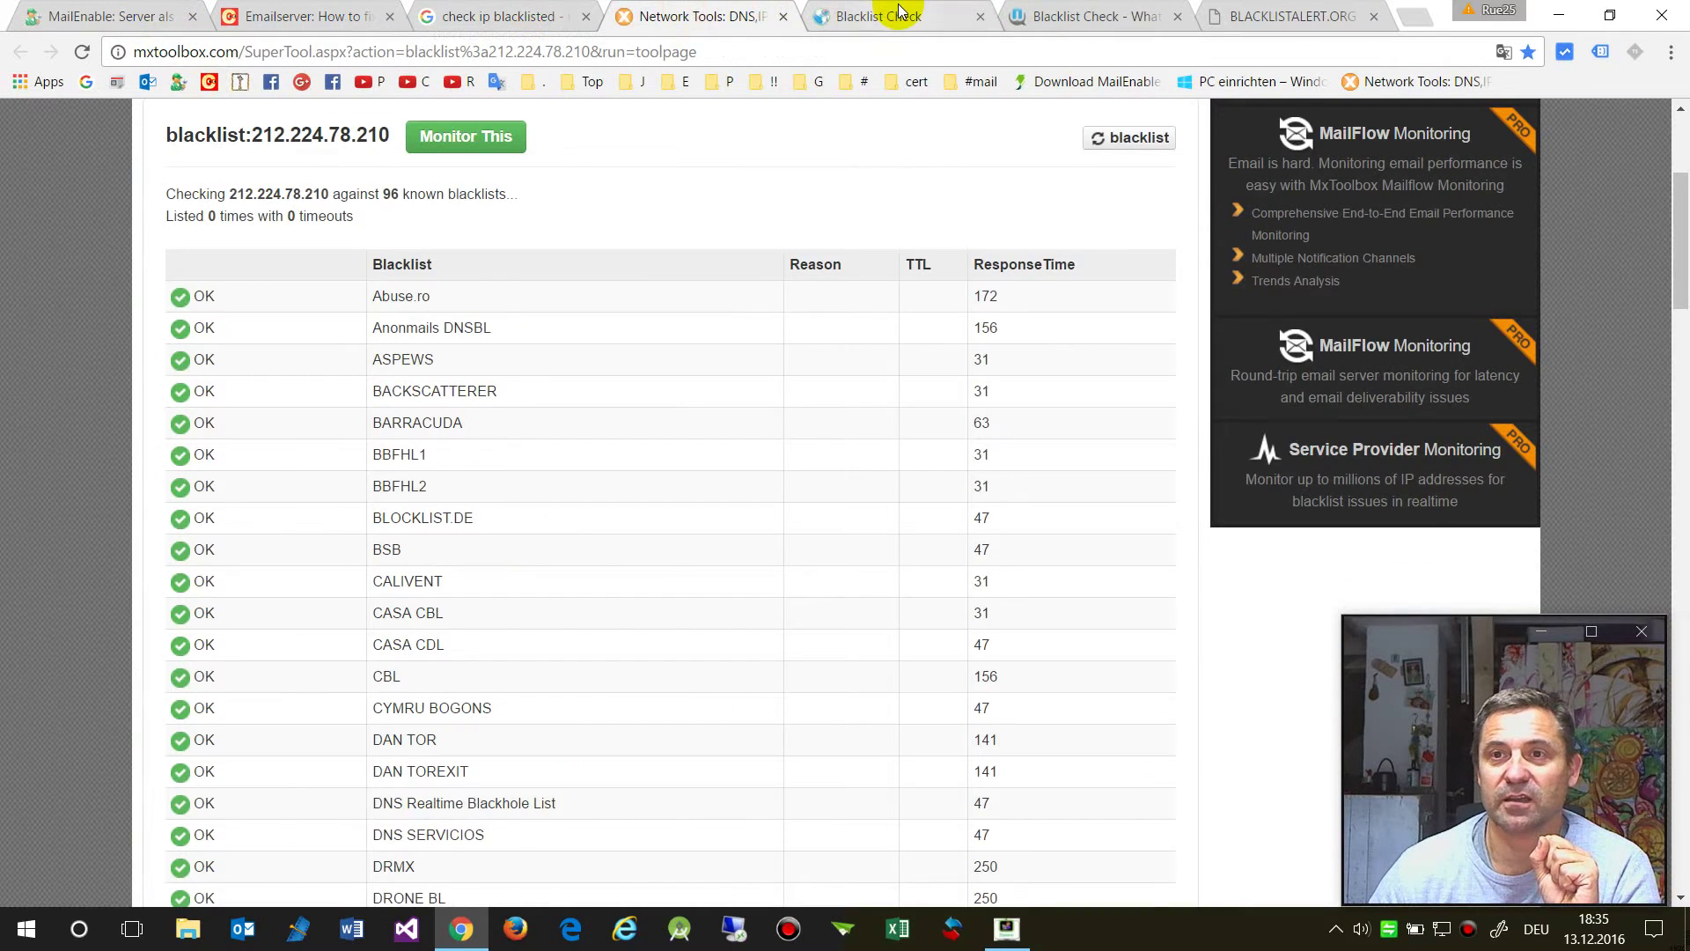
left_click(898, 13)
scroll(519, 515, "down", 14)
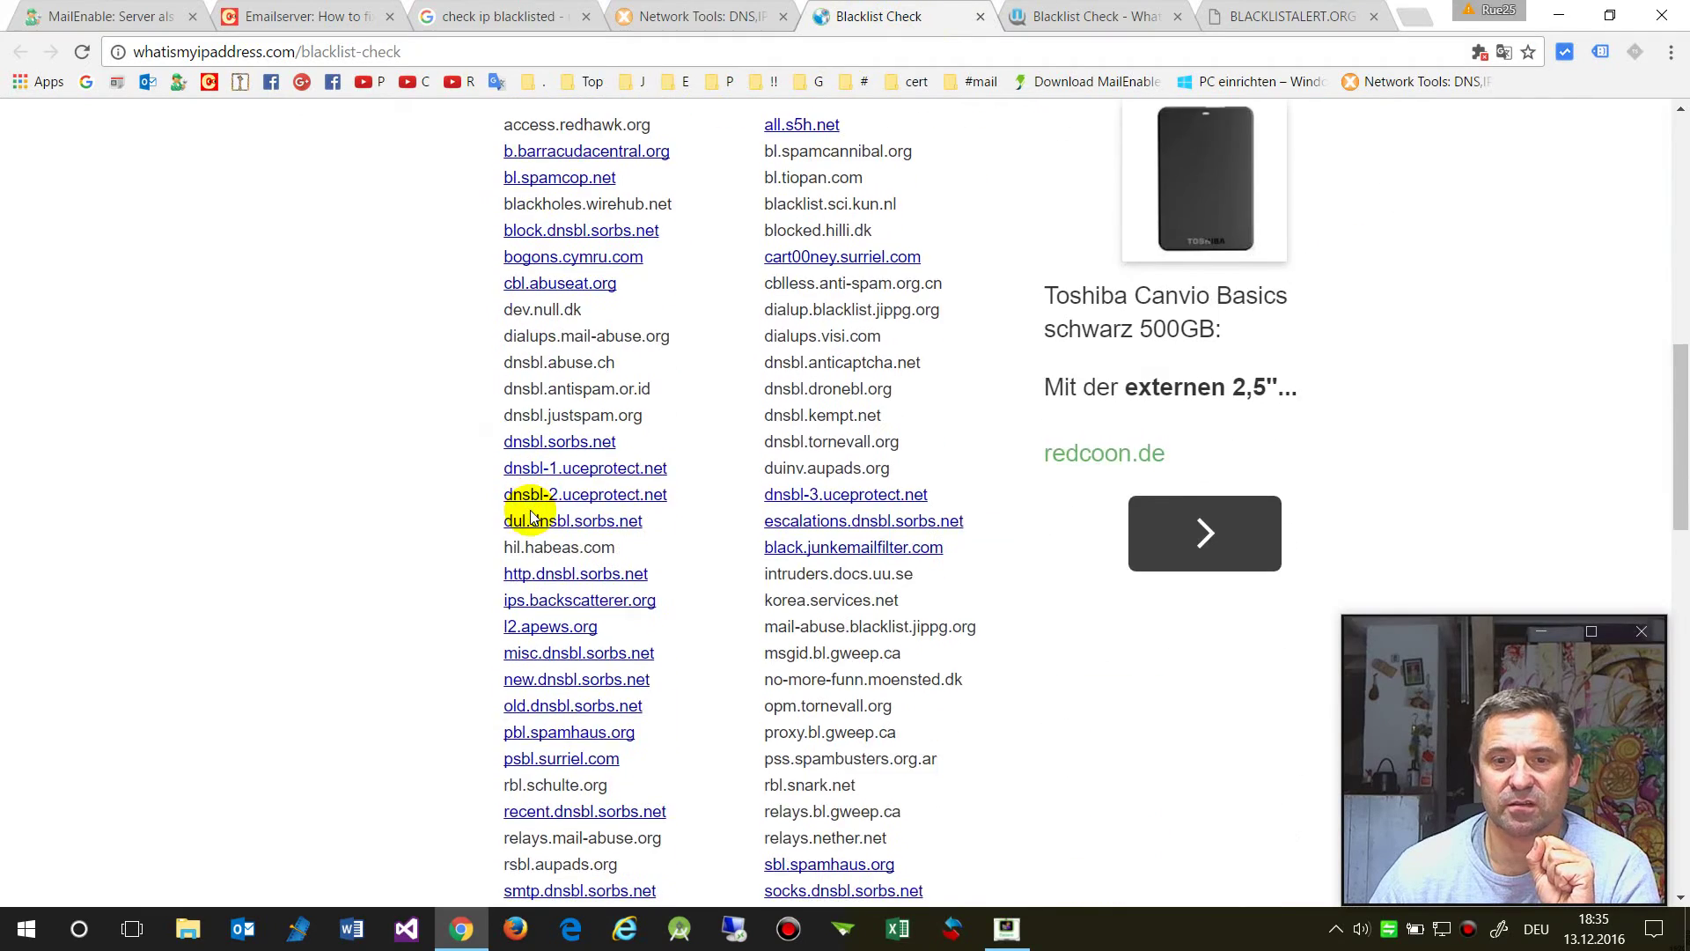
scroll(860, 326, "up", 1)
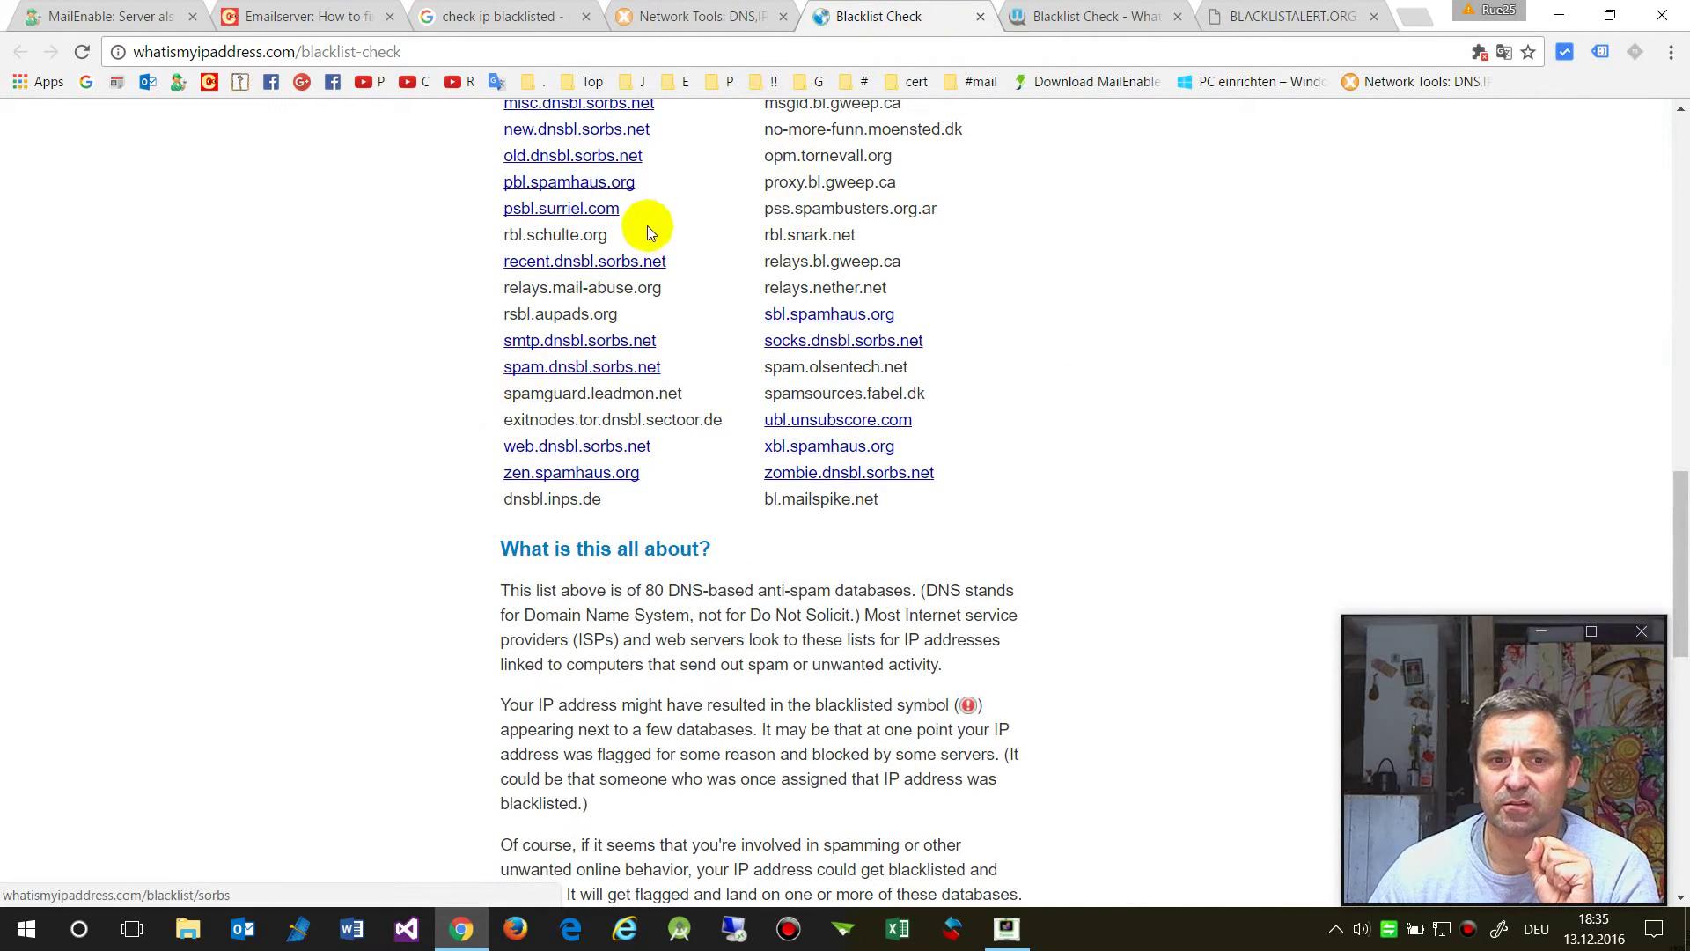
left_click(489, 12)
left_click(695, 15)
scroll(280, 567, "down", 12)
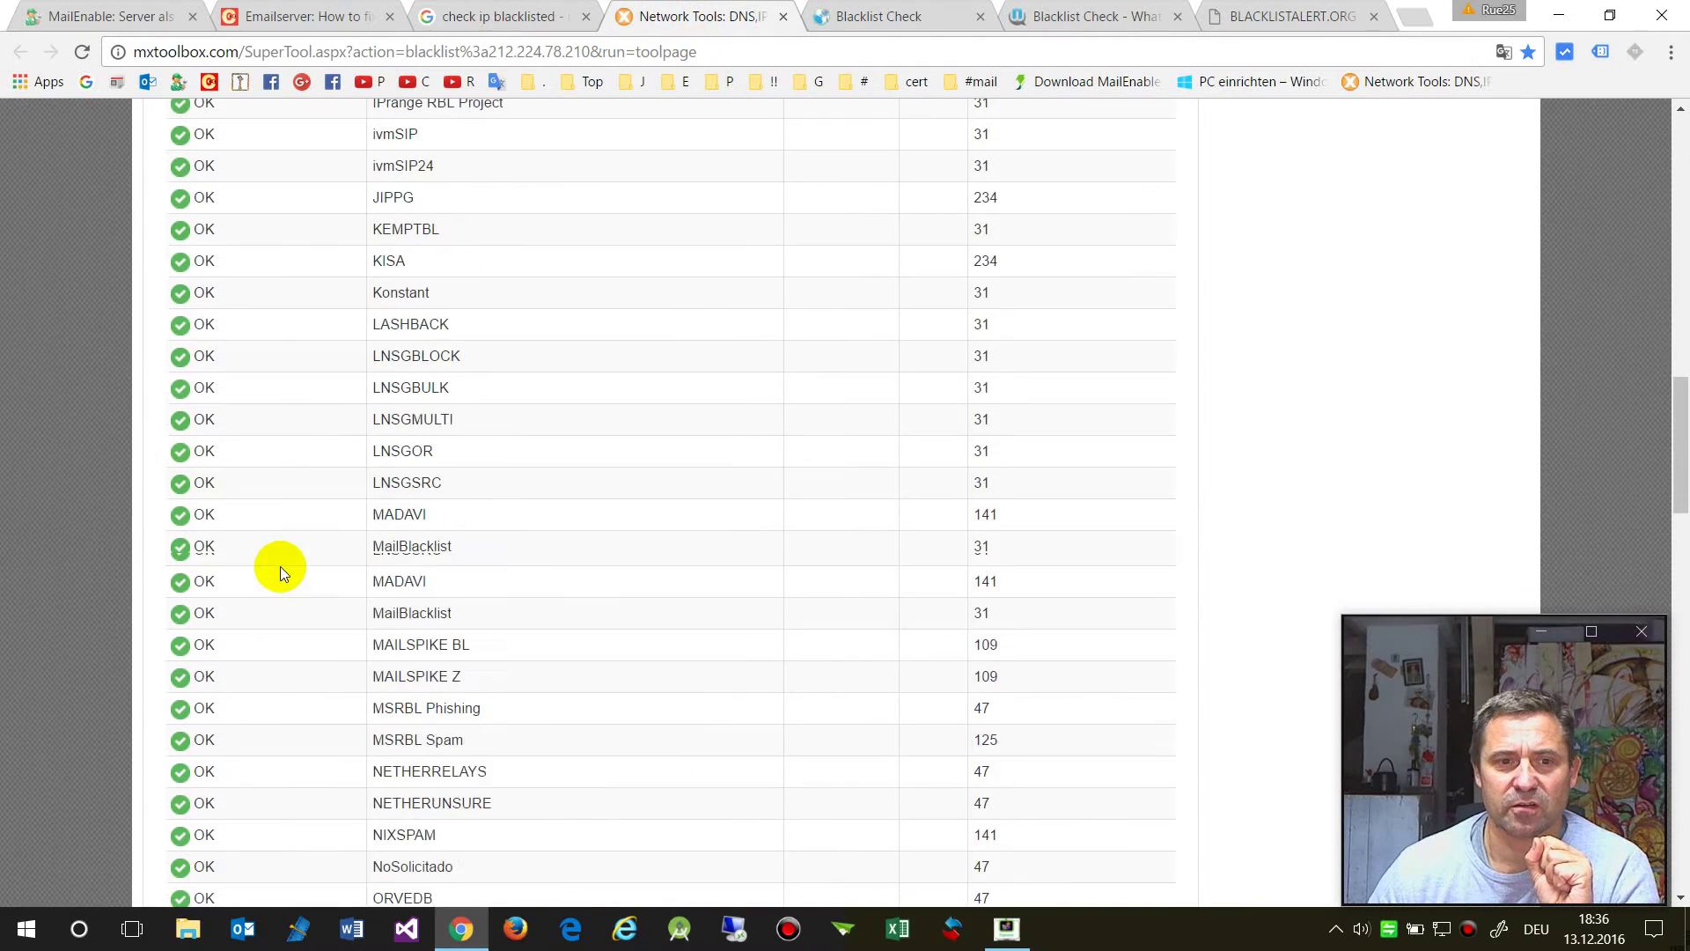
scroll(287, 561, "down", 13)
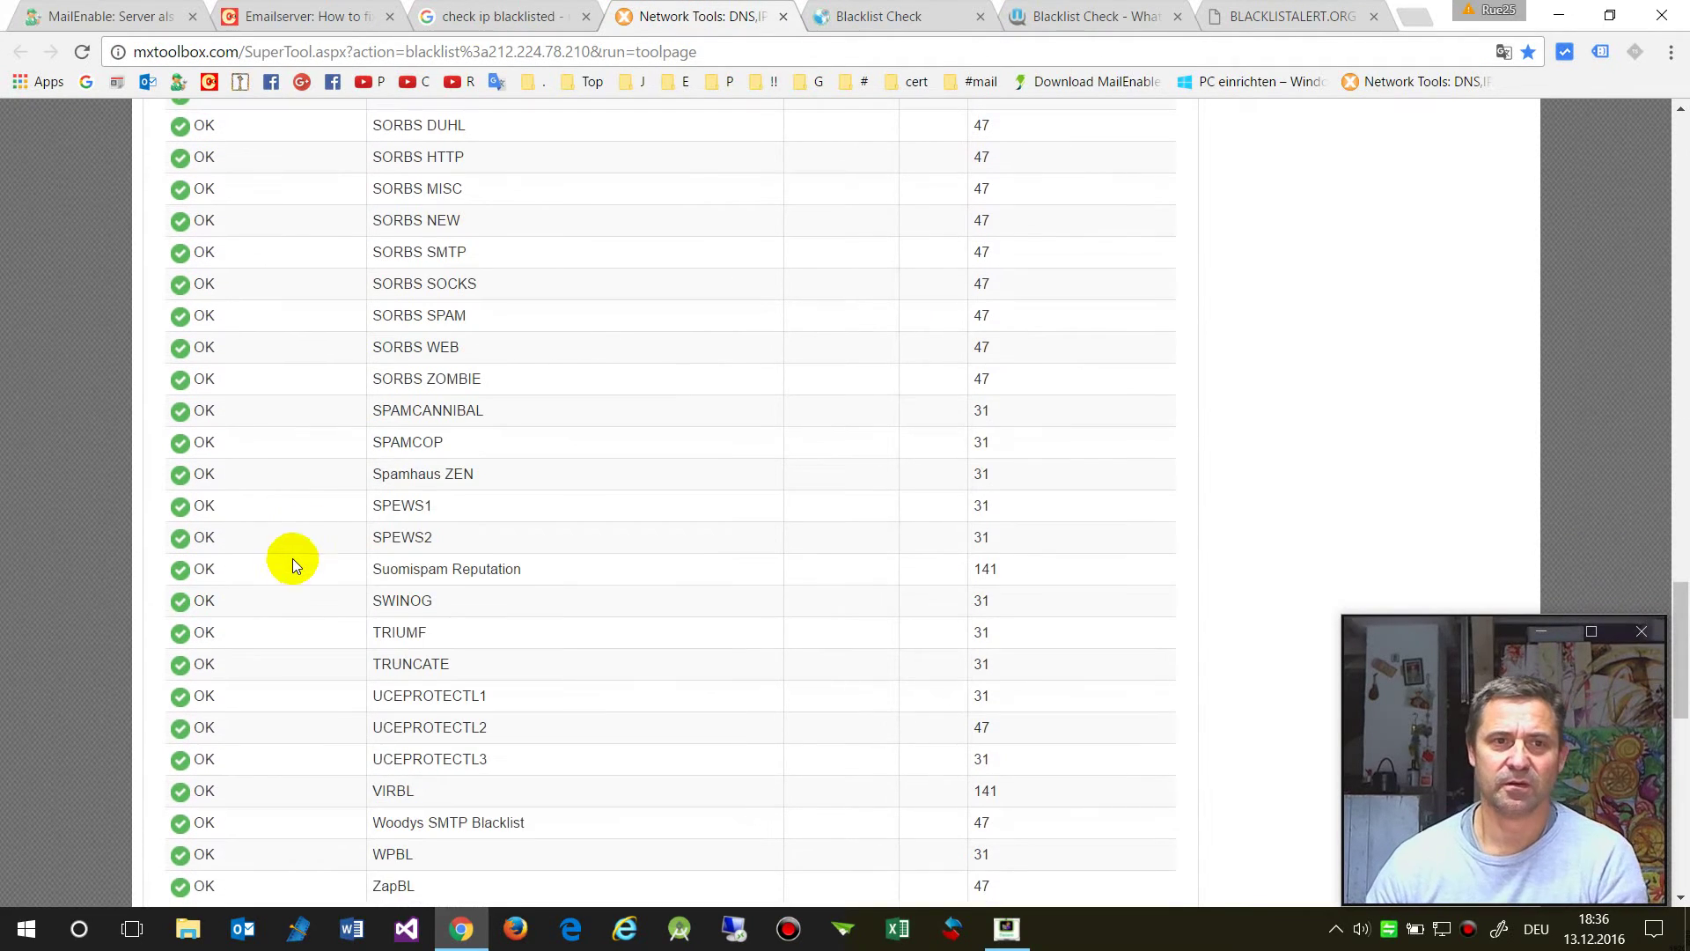
scroll(377, 450, "up", 4)
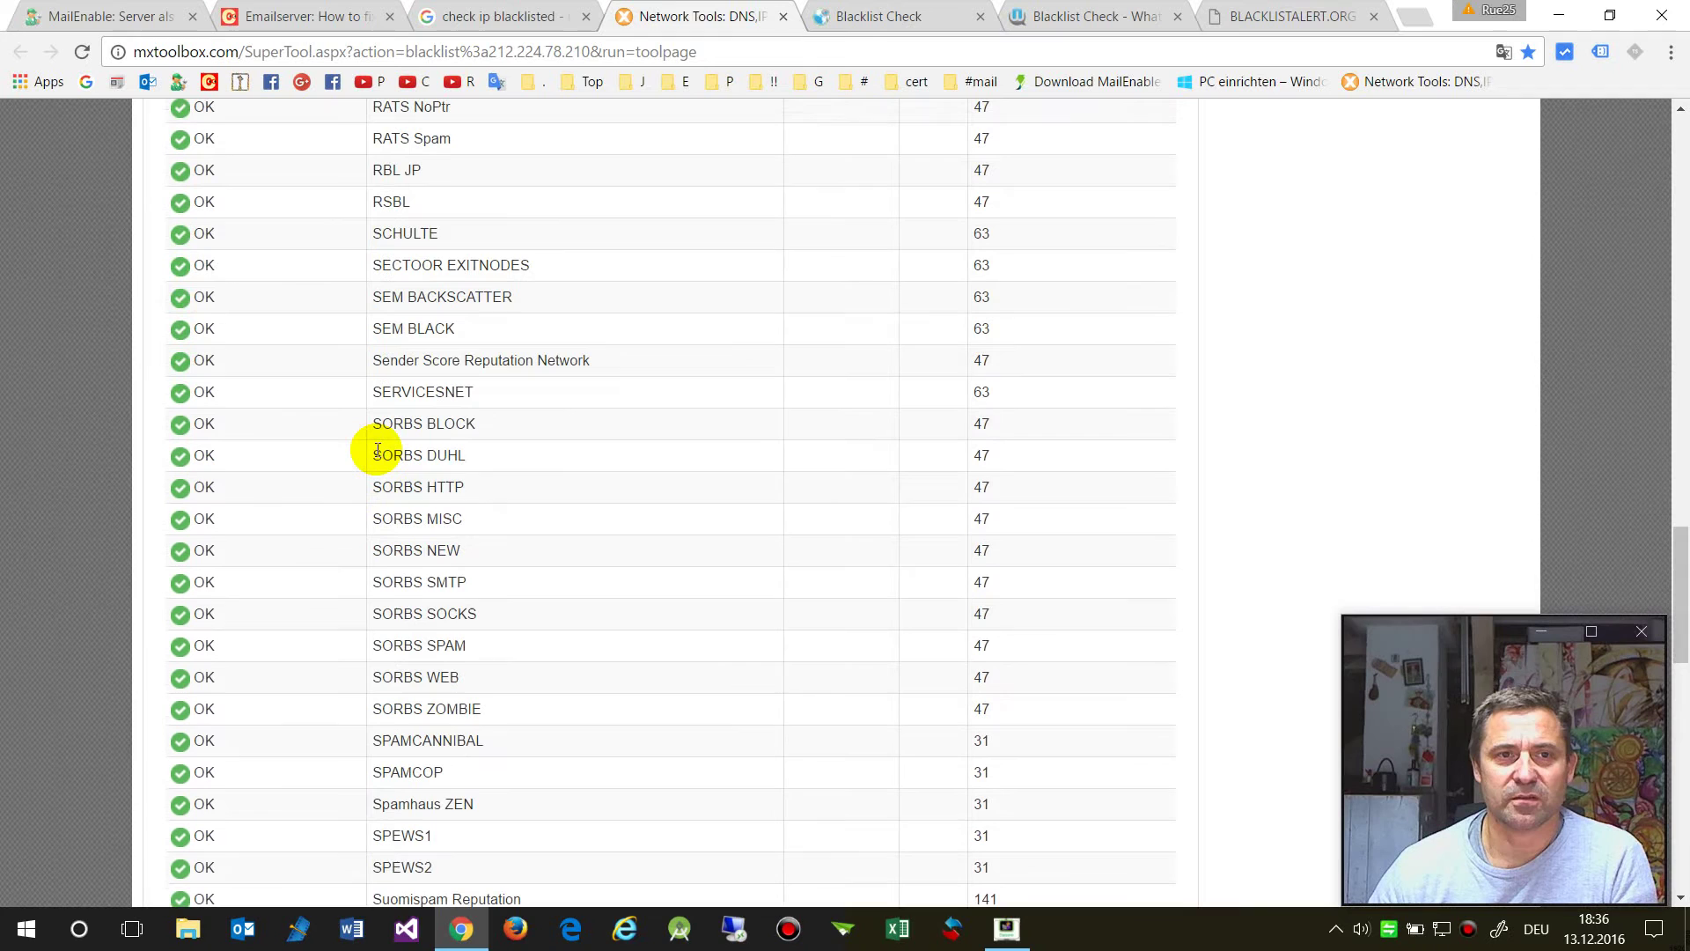
scroll(378, 447, "down", 7)
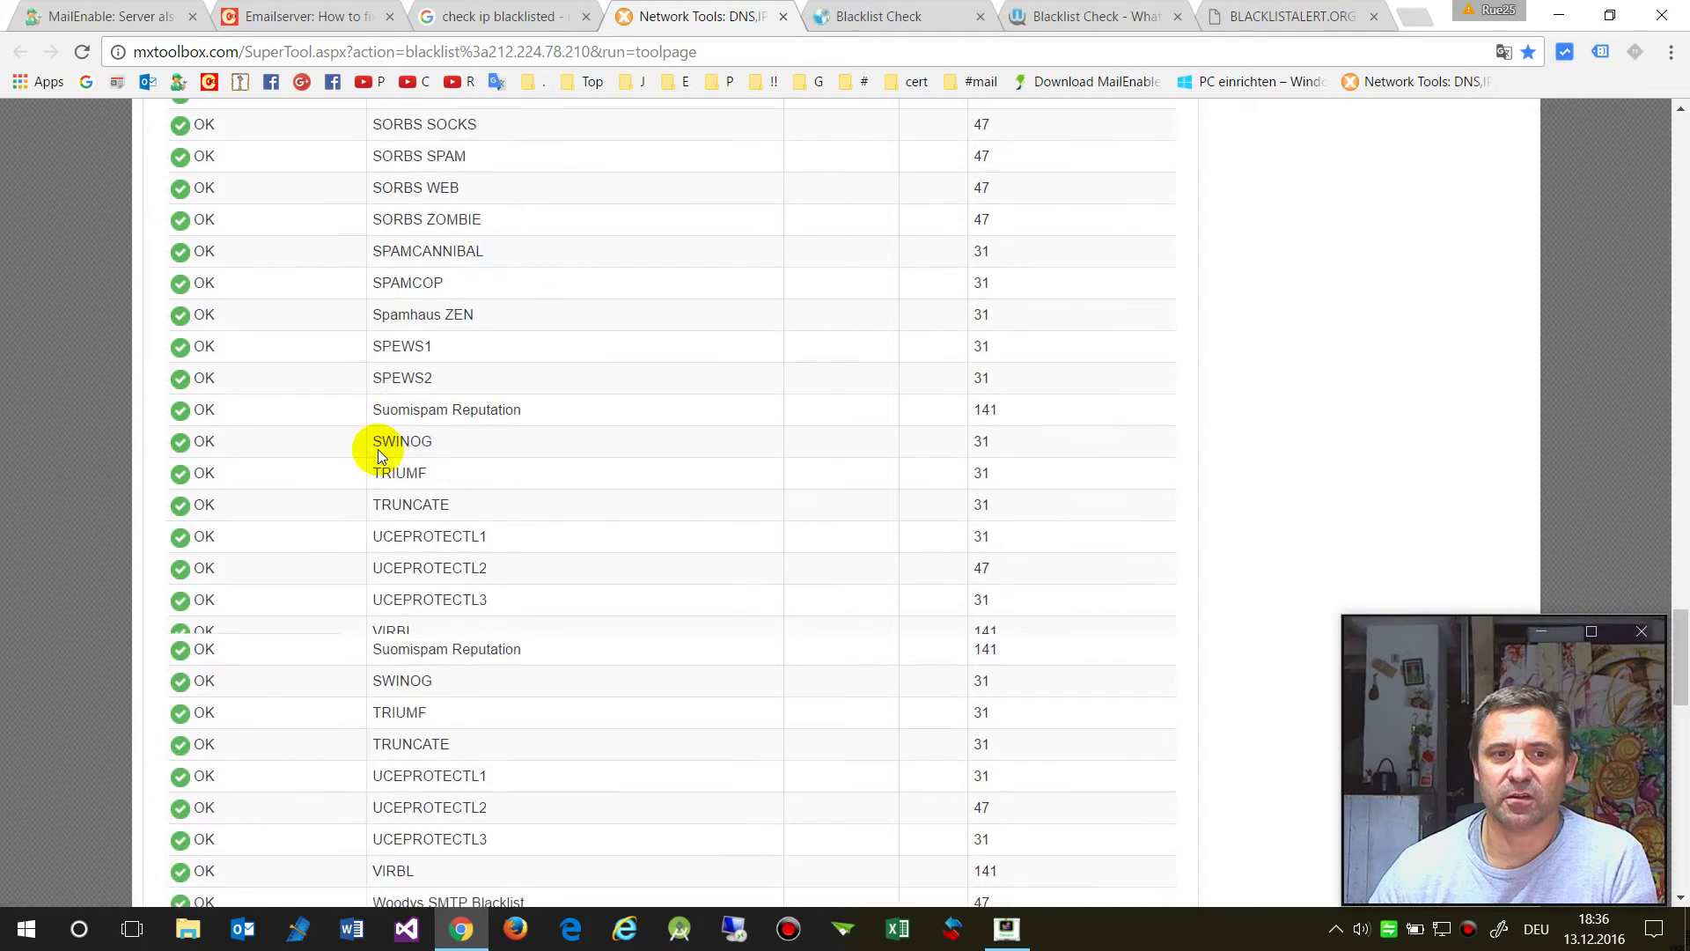
scroll(329, 356, "up", 20)
scroll(330, 353, "up", 9)
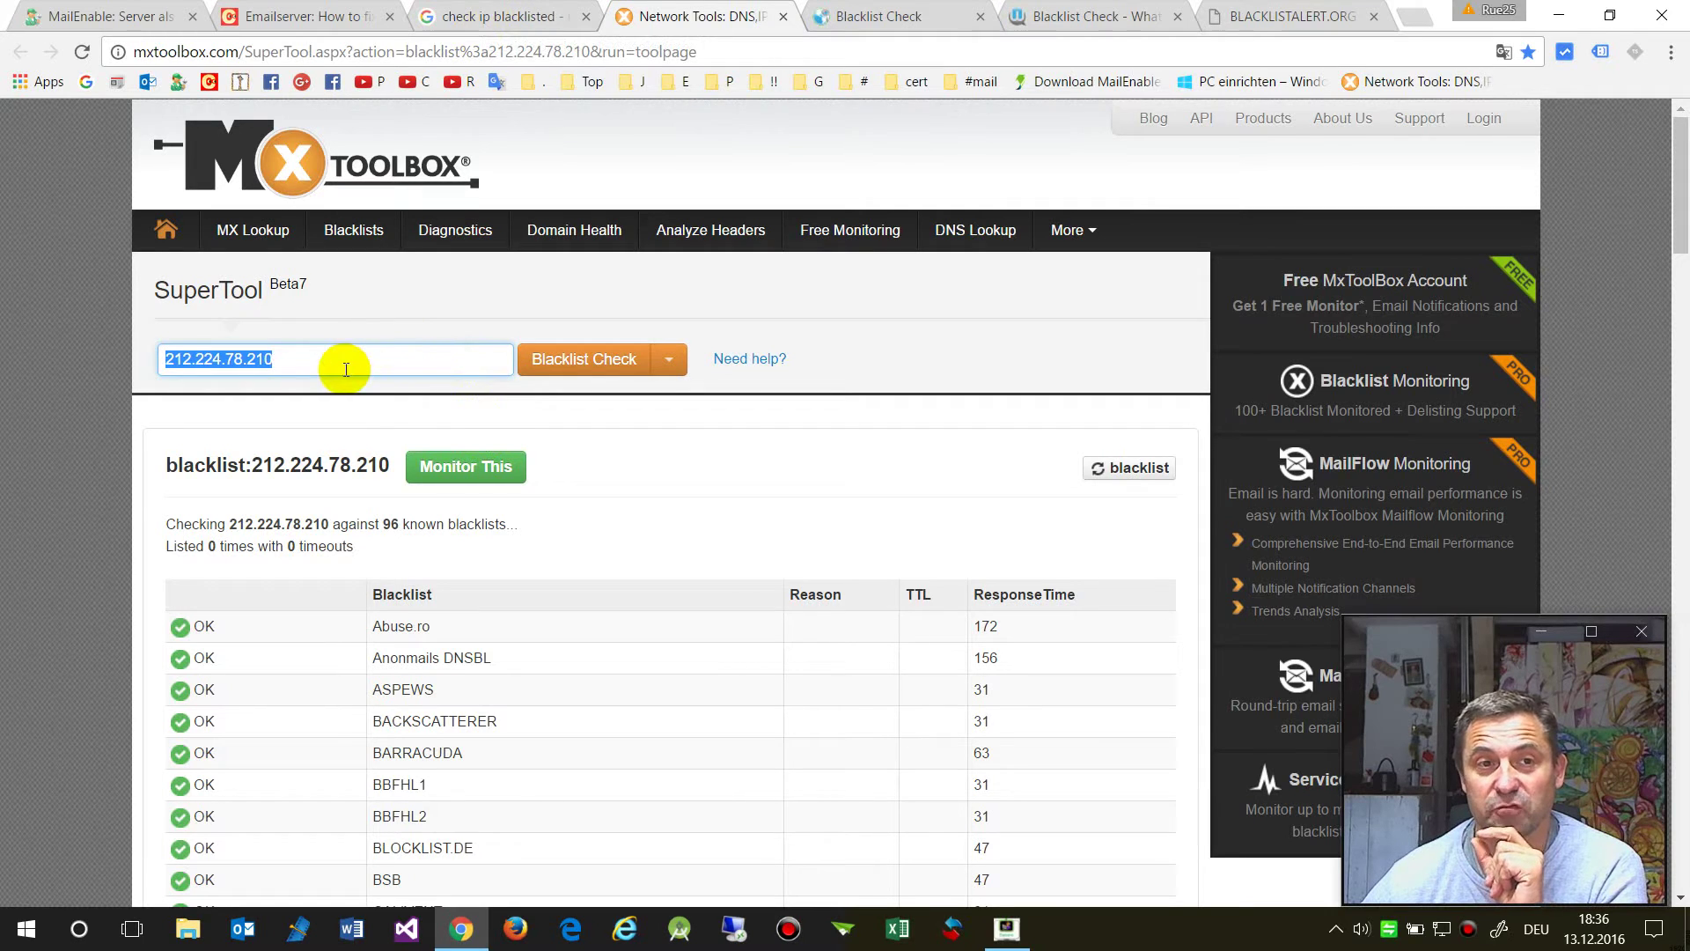
Step: Cycle through the MailEnable, MxToolbox and WhatIsMyIPAddress tabs, ending on the 80-blacklist list
left_click(129, 11)
scroll(315, 546, "up", 2)
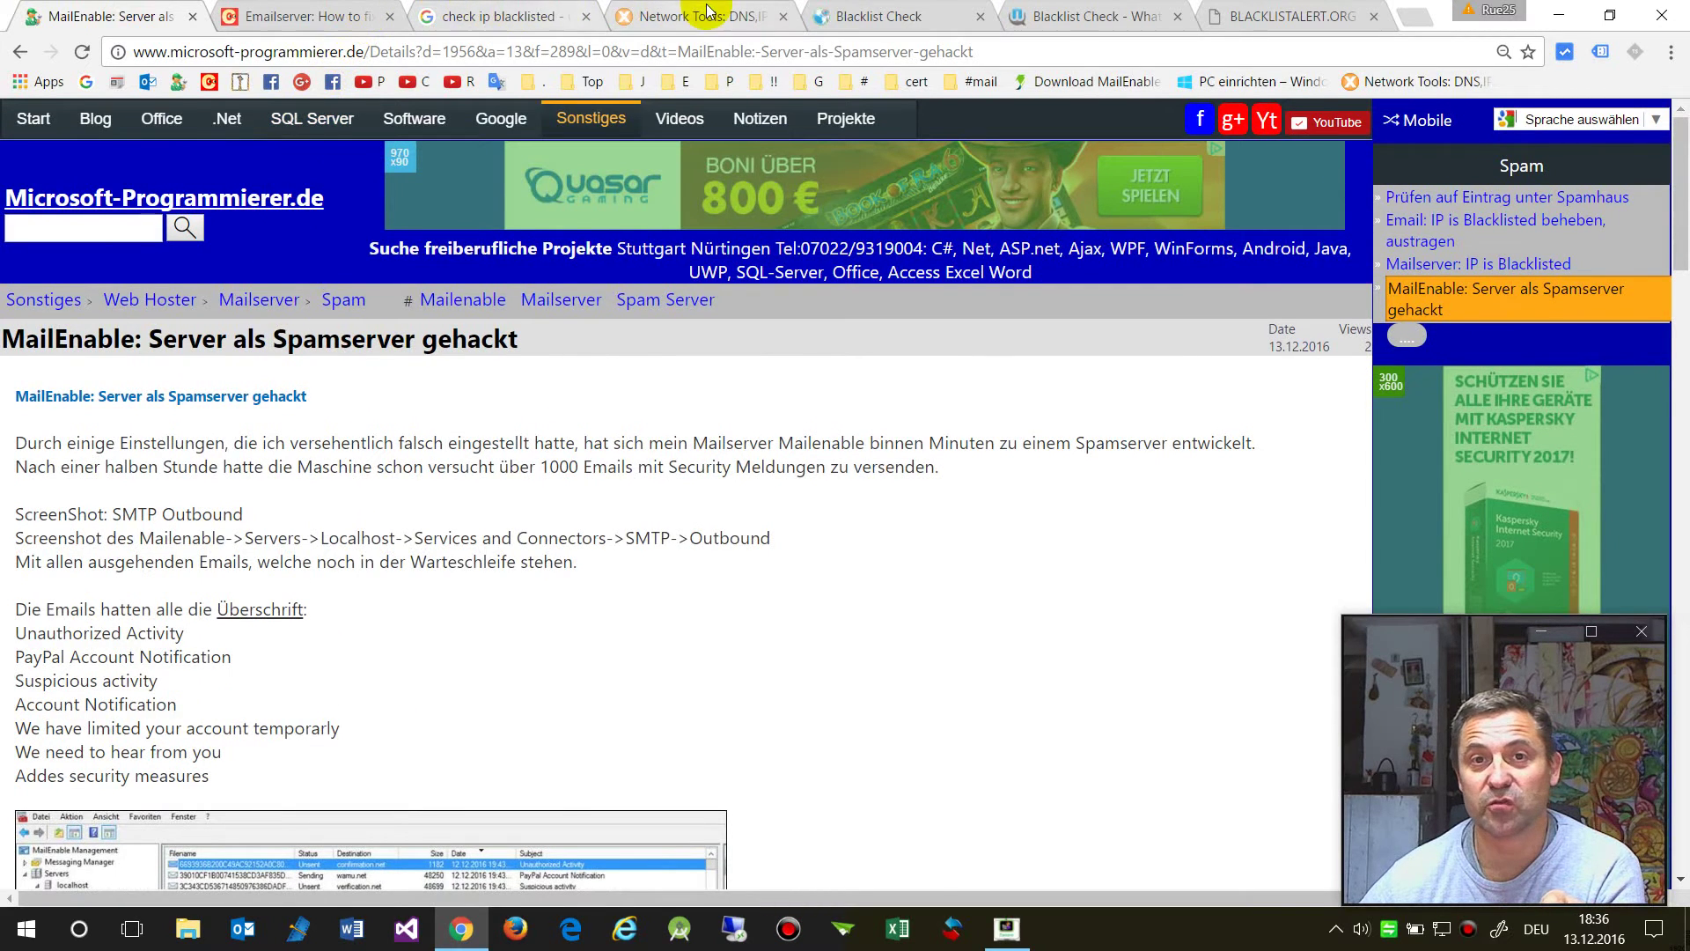
left_click(867, 15)
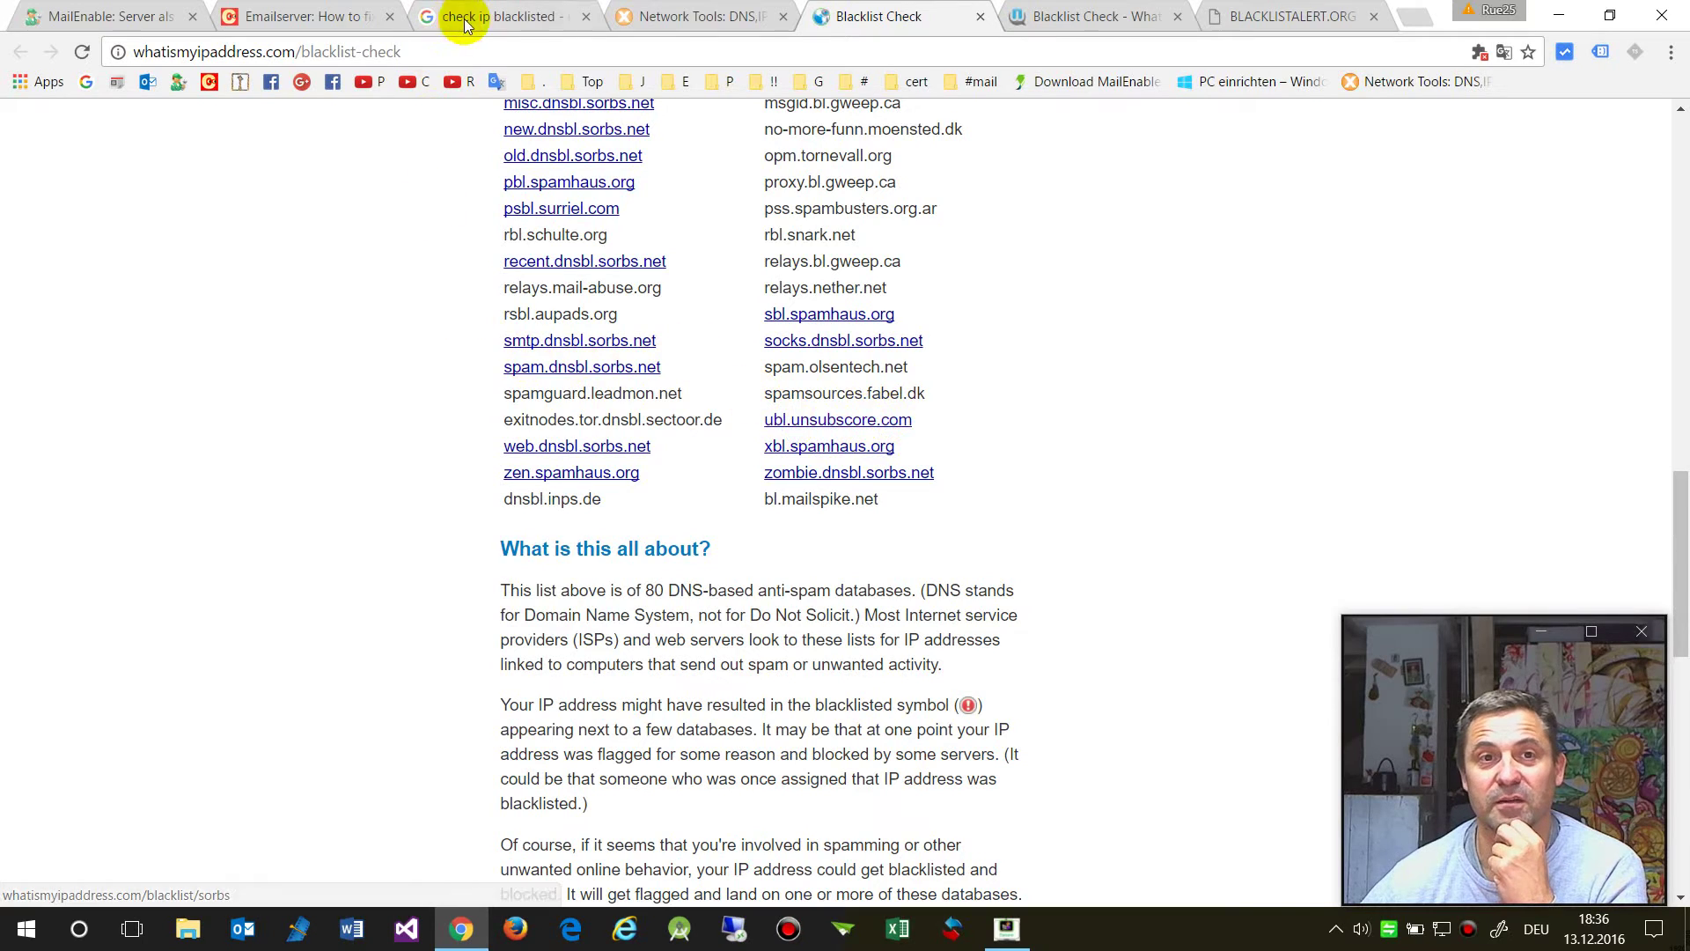
left_click(691, 16)
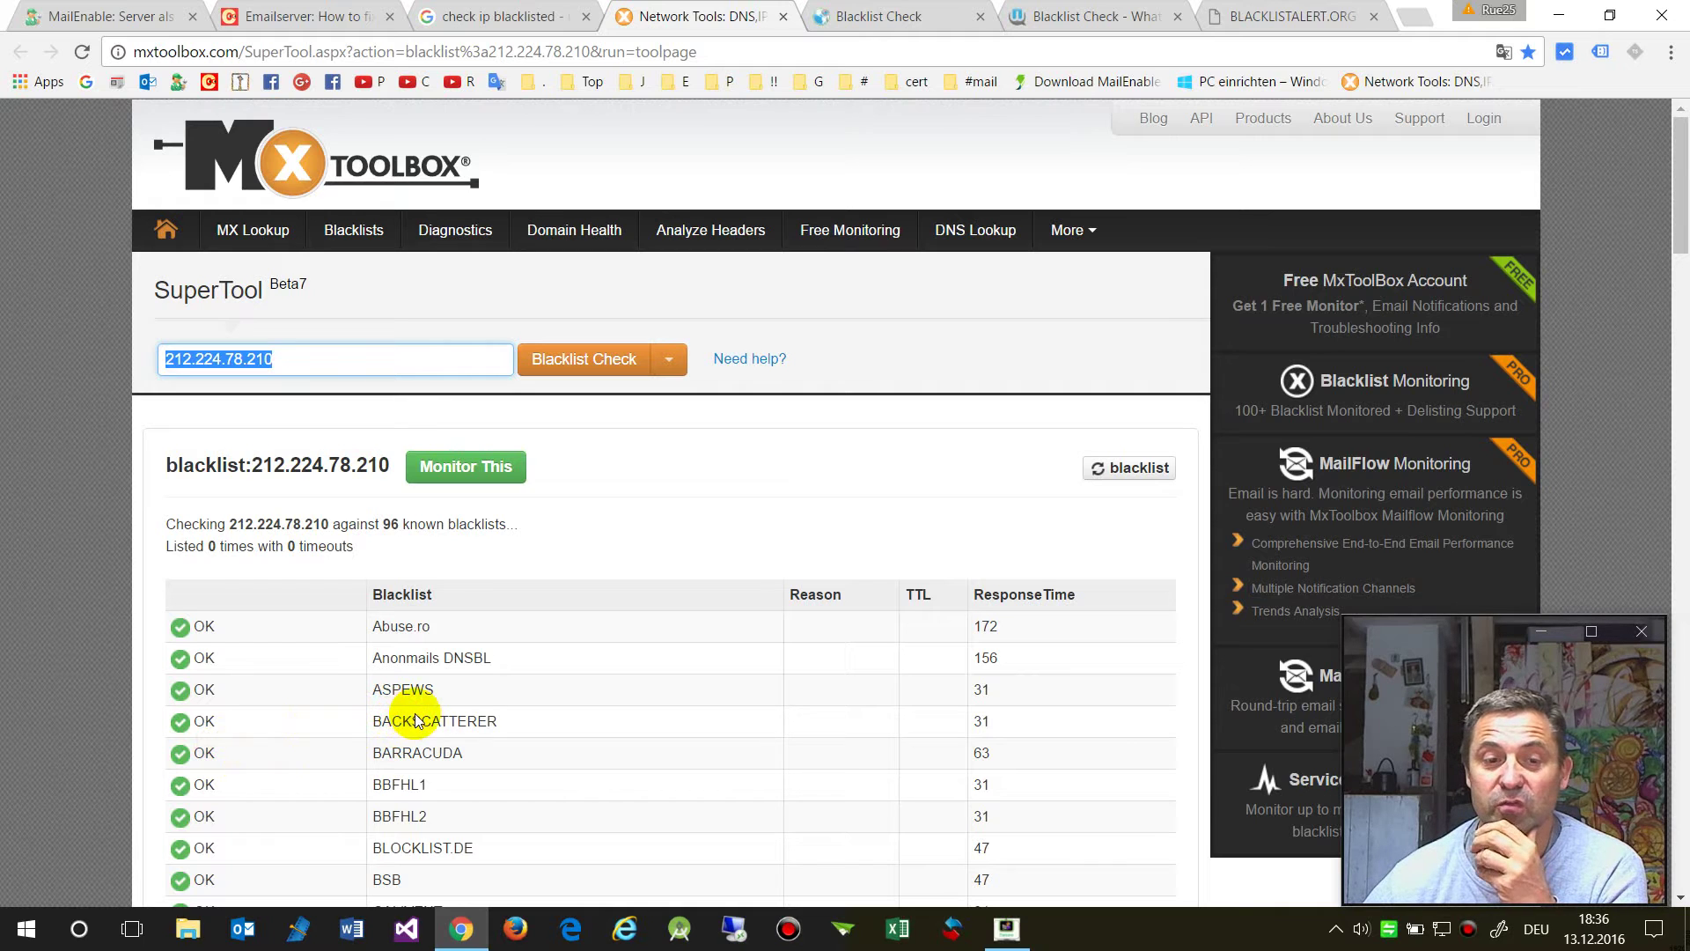
left_click(902, 14)
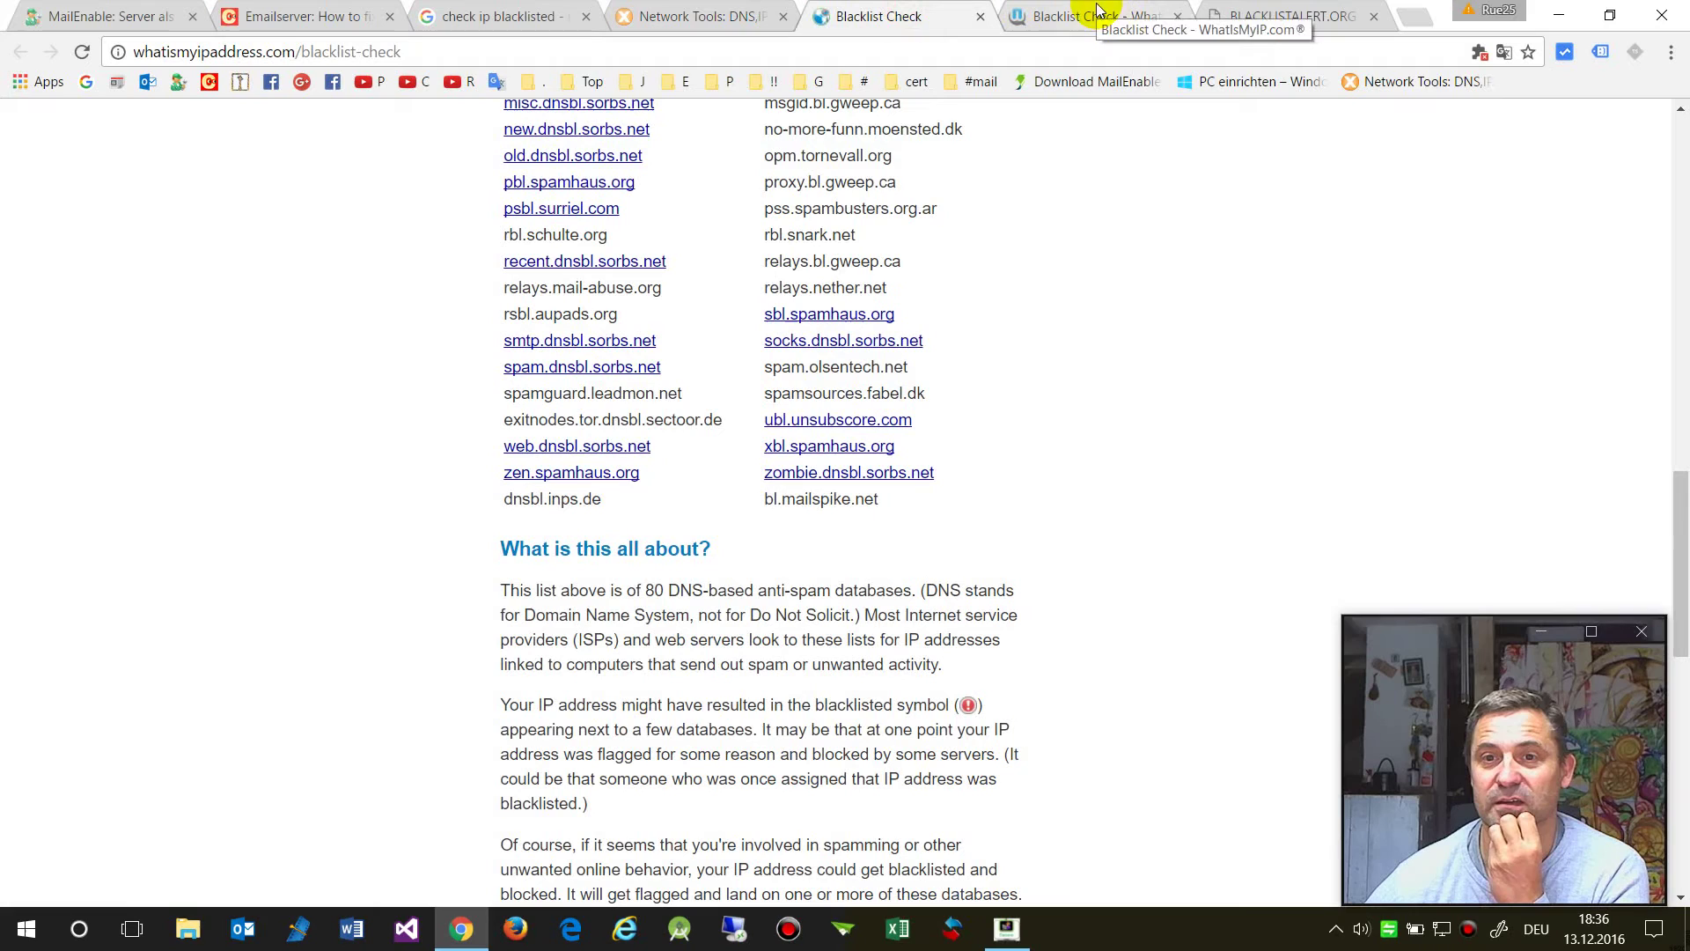
Step: Open the sbl.spamhaus.org description and read through its zones down to zen.spamhaus.org and the DROP list
left_click(830, 317)
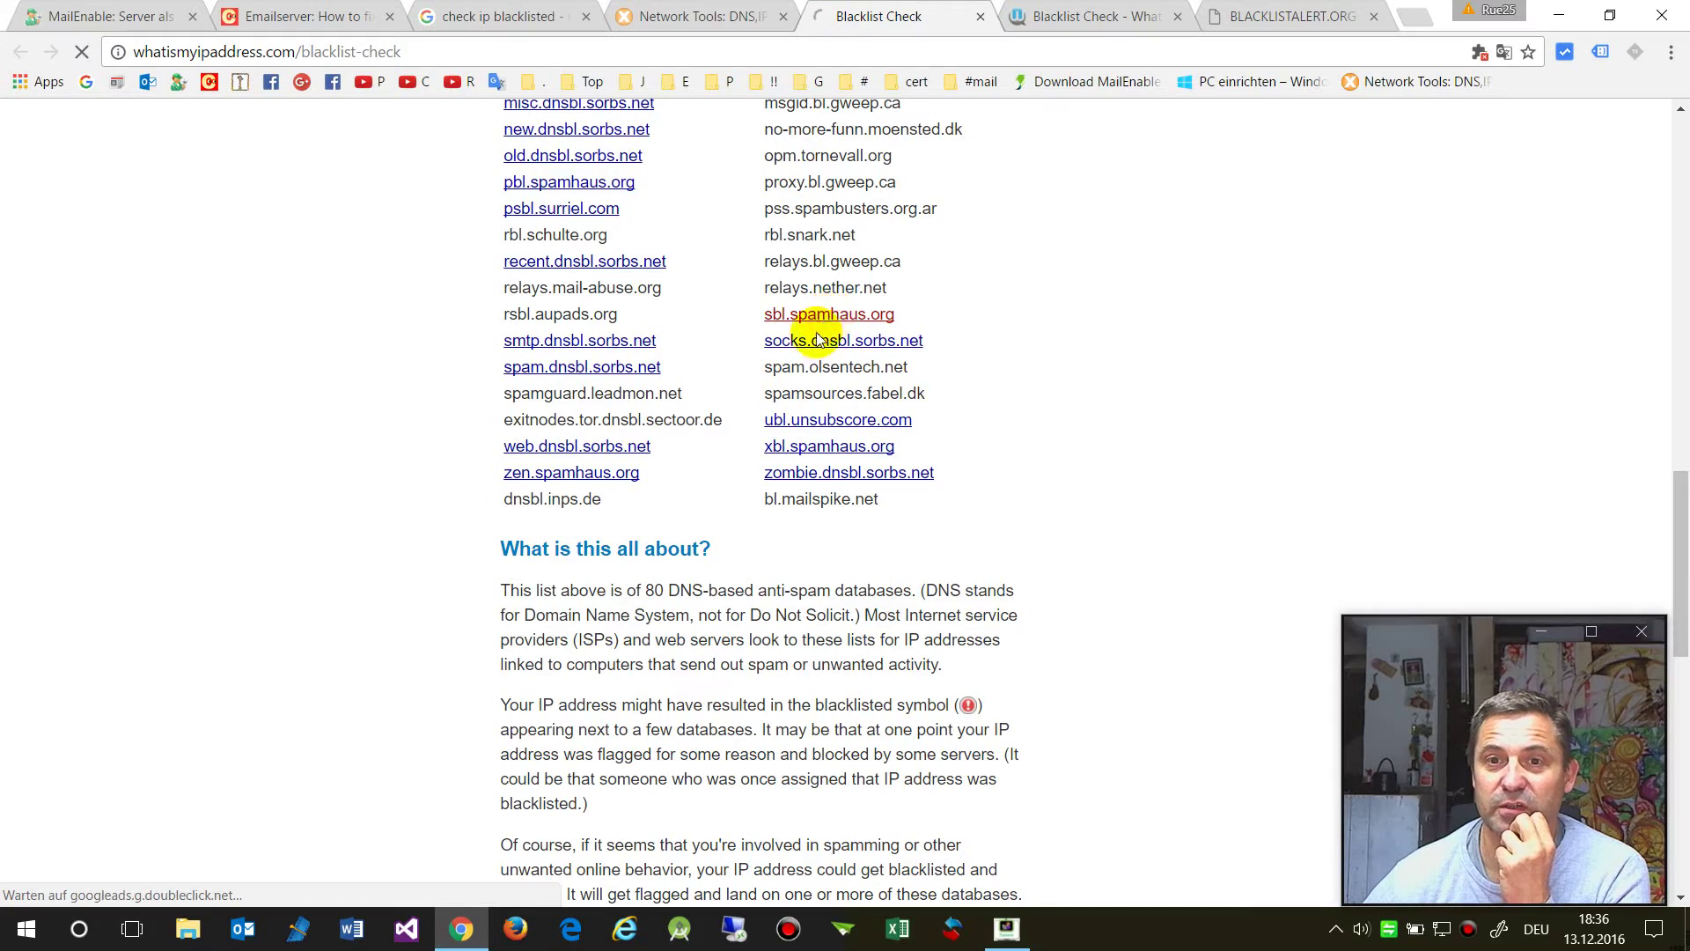
scroll(685, 609, "down", 10)
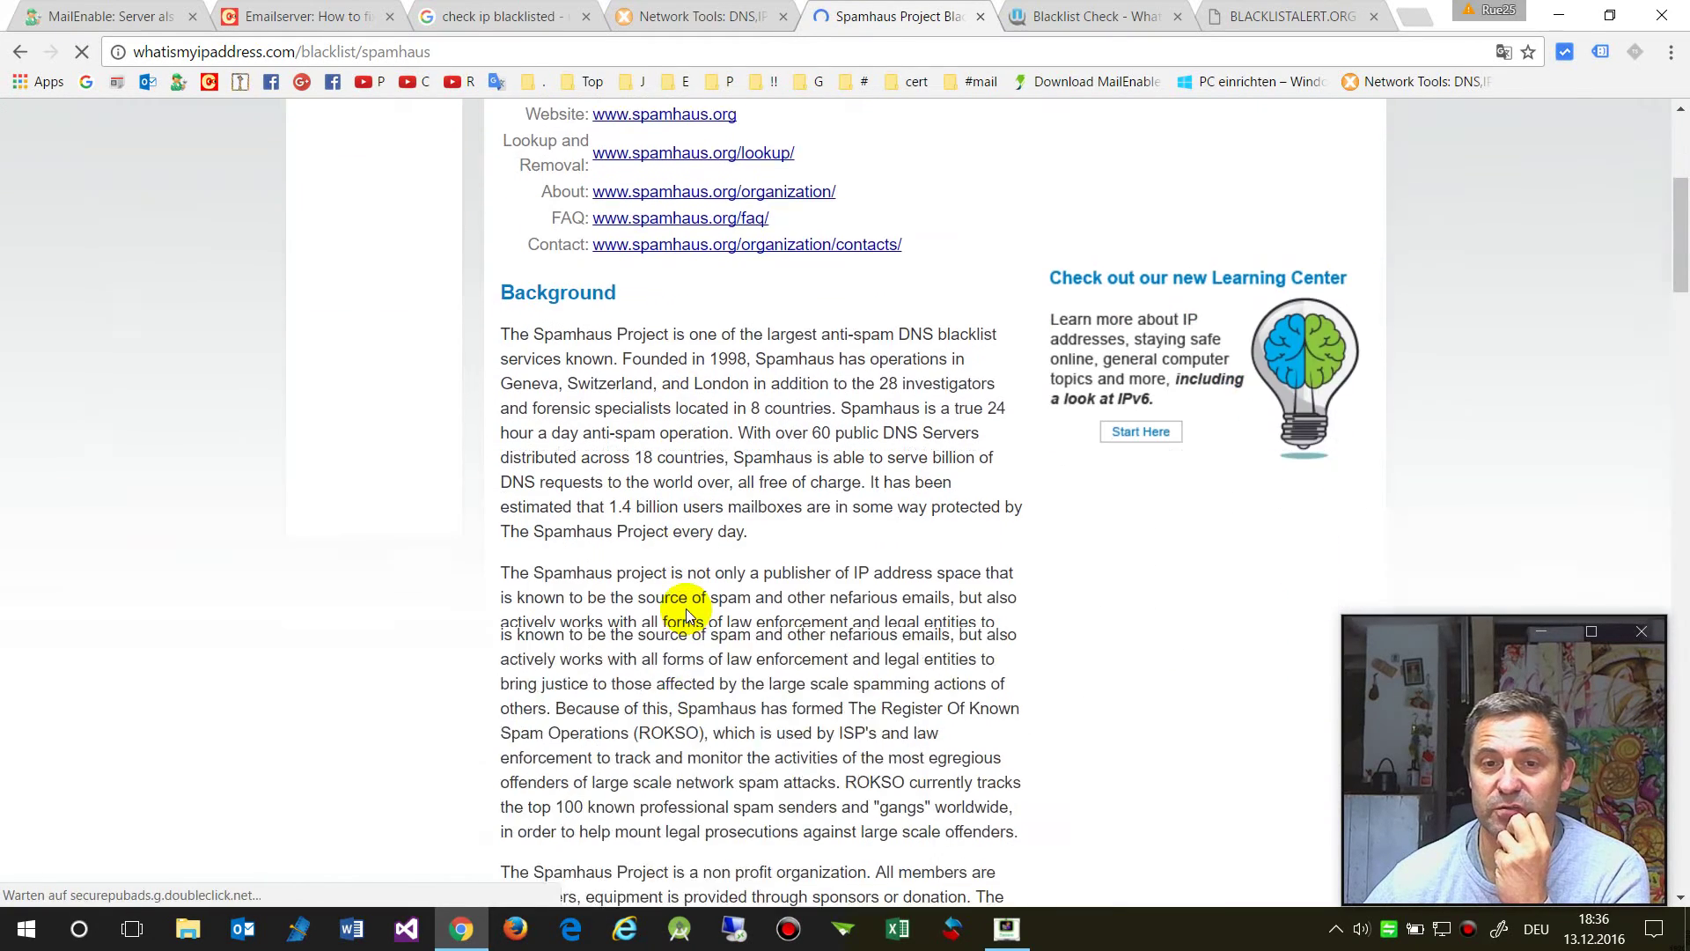
scroll(687, 609, "down", 1)
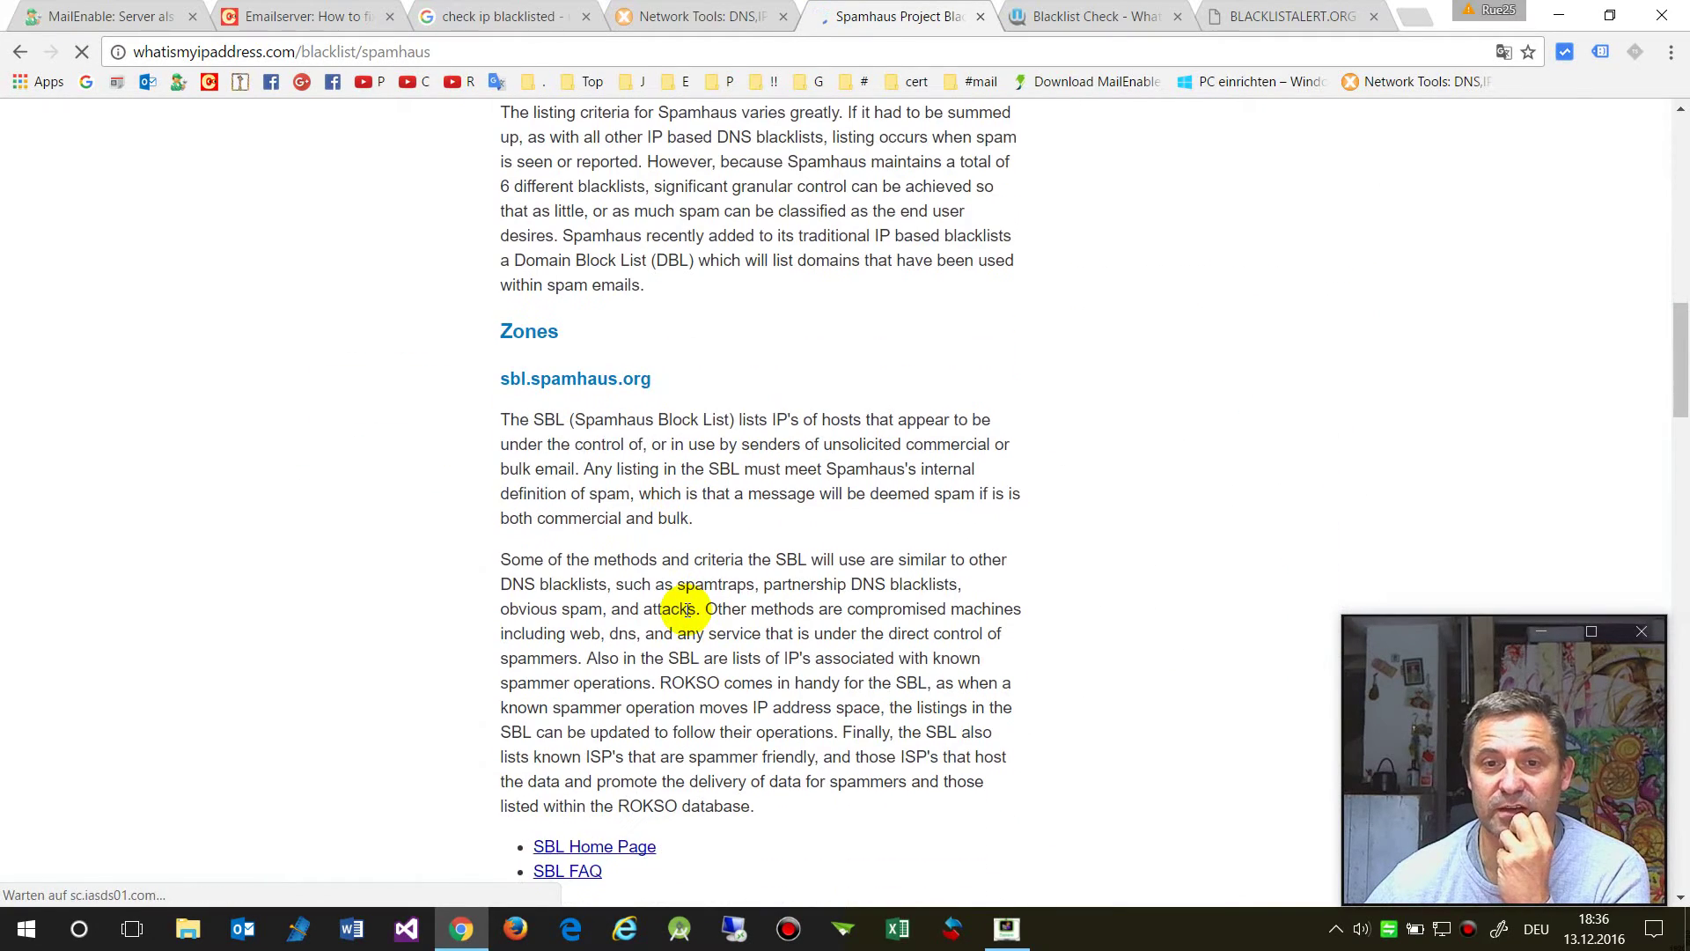
scroll(690, 607, "up", 15)
scroll(689, 614, "down", 6)
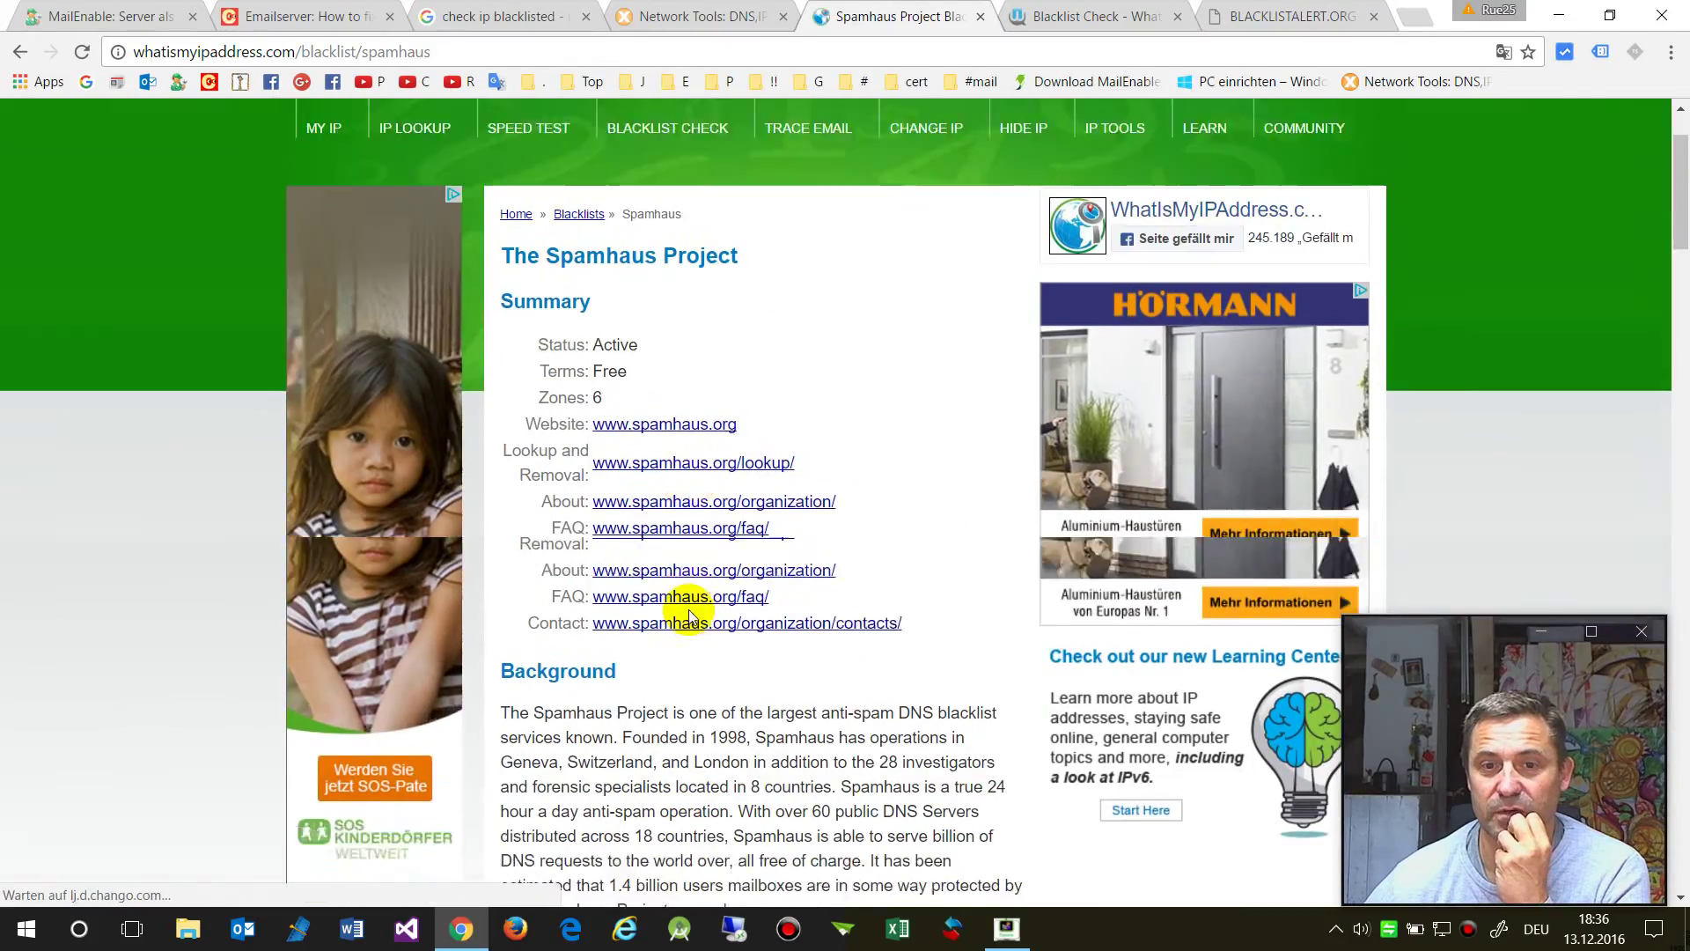
scroll(689, 609, "down", 5)
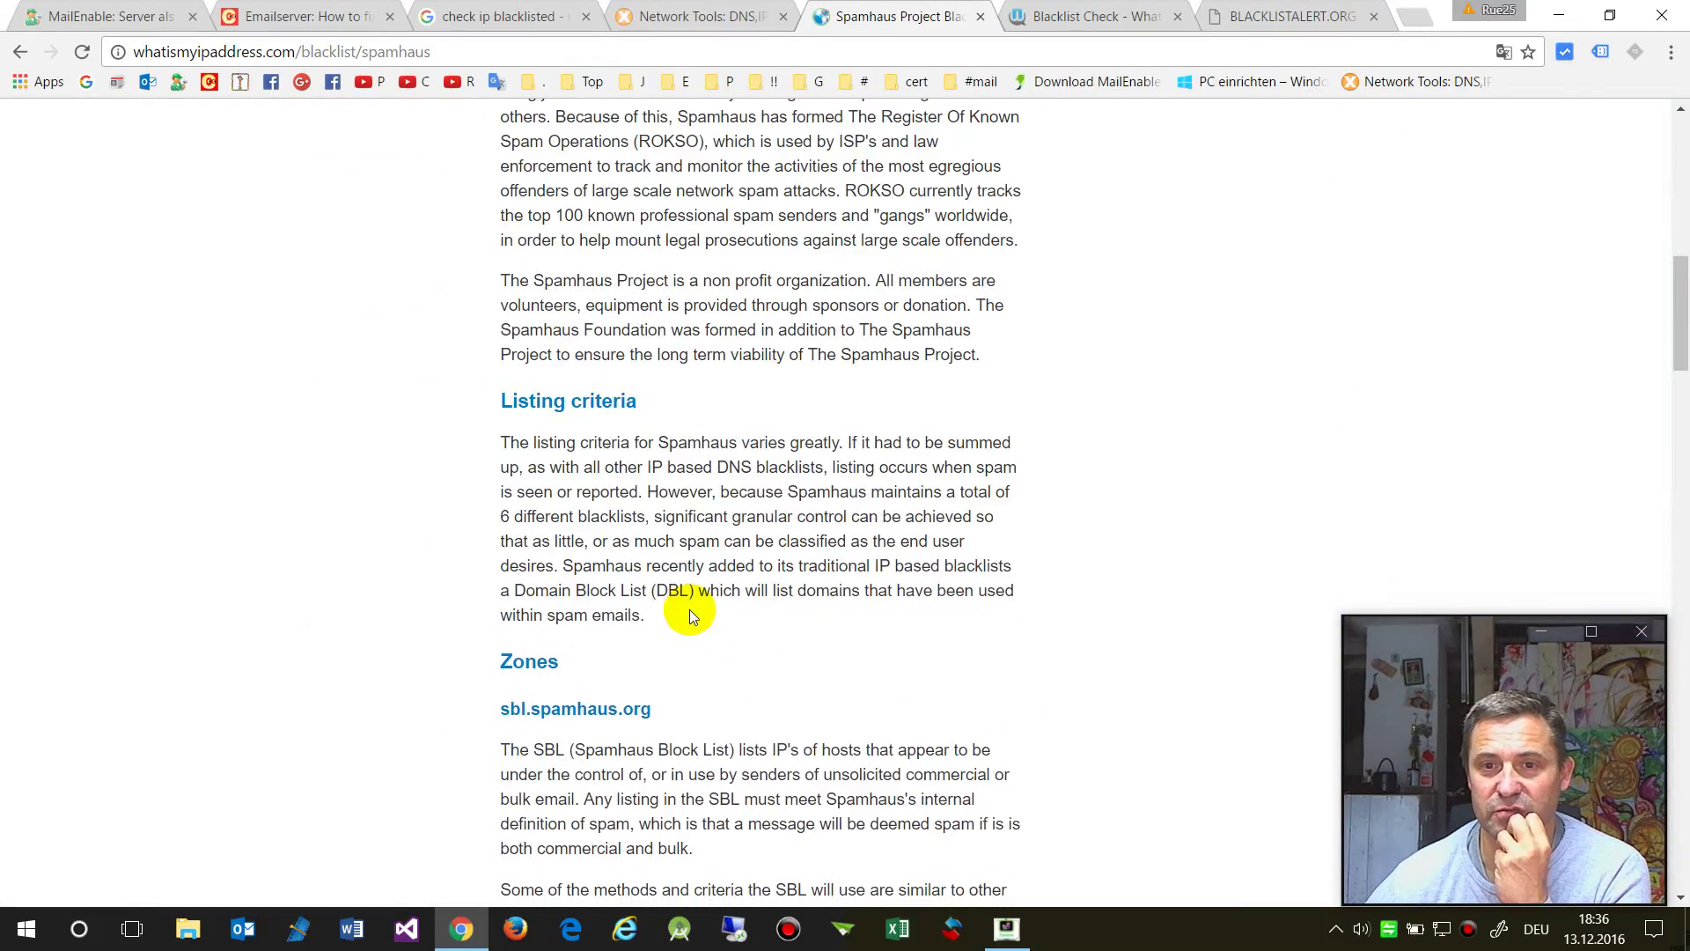
scroll(689, 609, "up", 5)
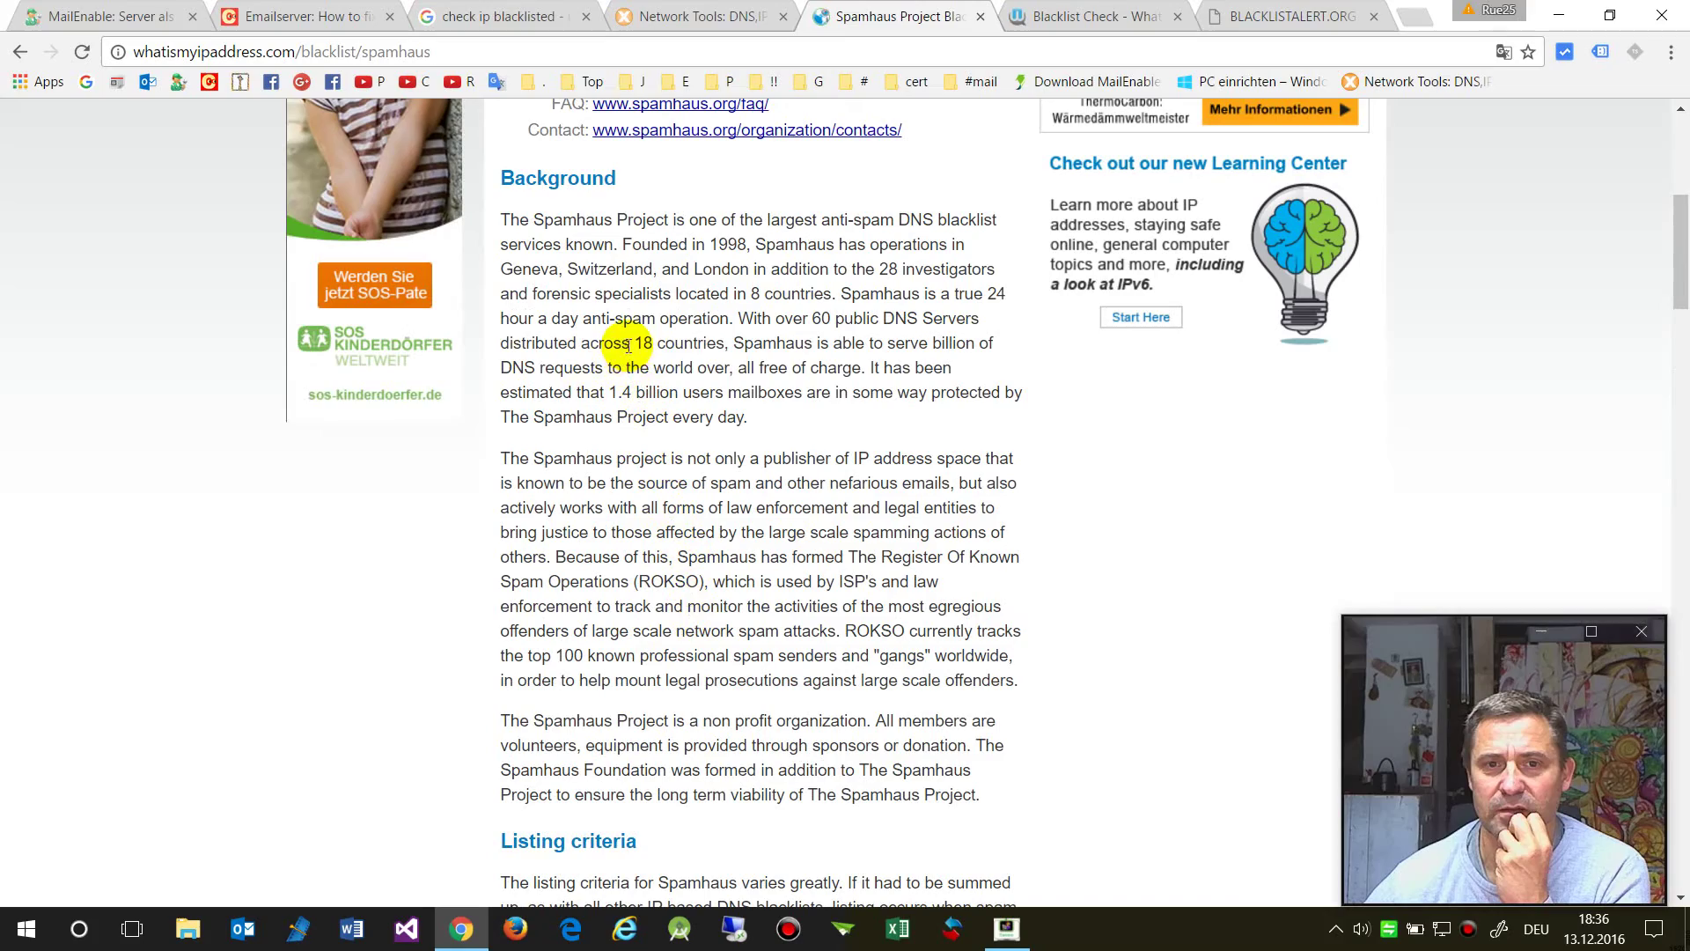
left_click_drag(634, 343, 722, 346)
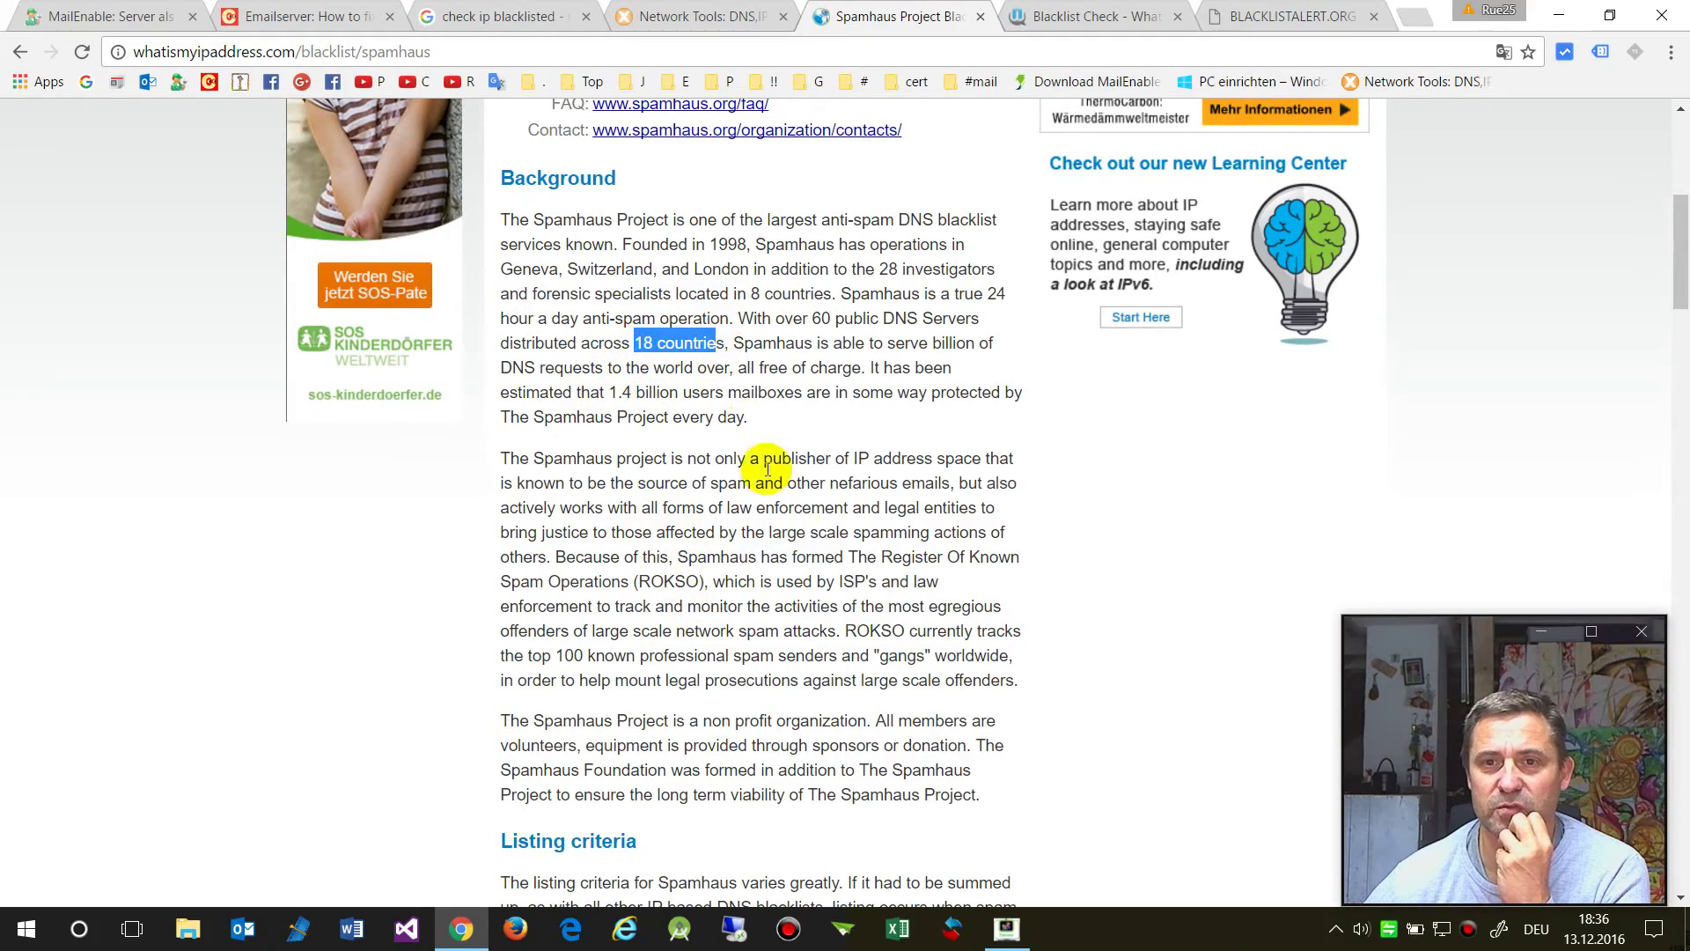
scroll(804, 571, "down", 15)
scroll(806, 566, "down", 15)
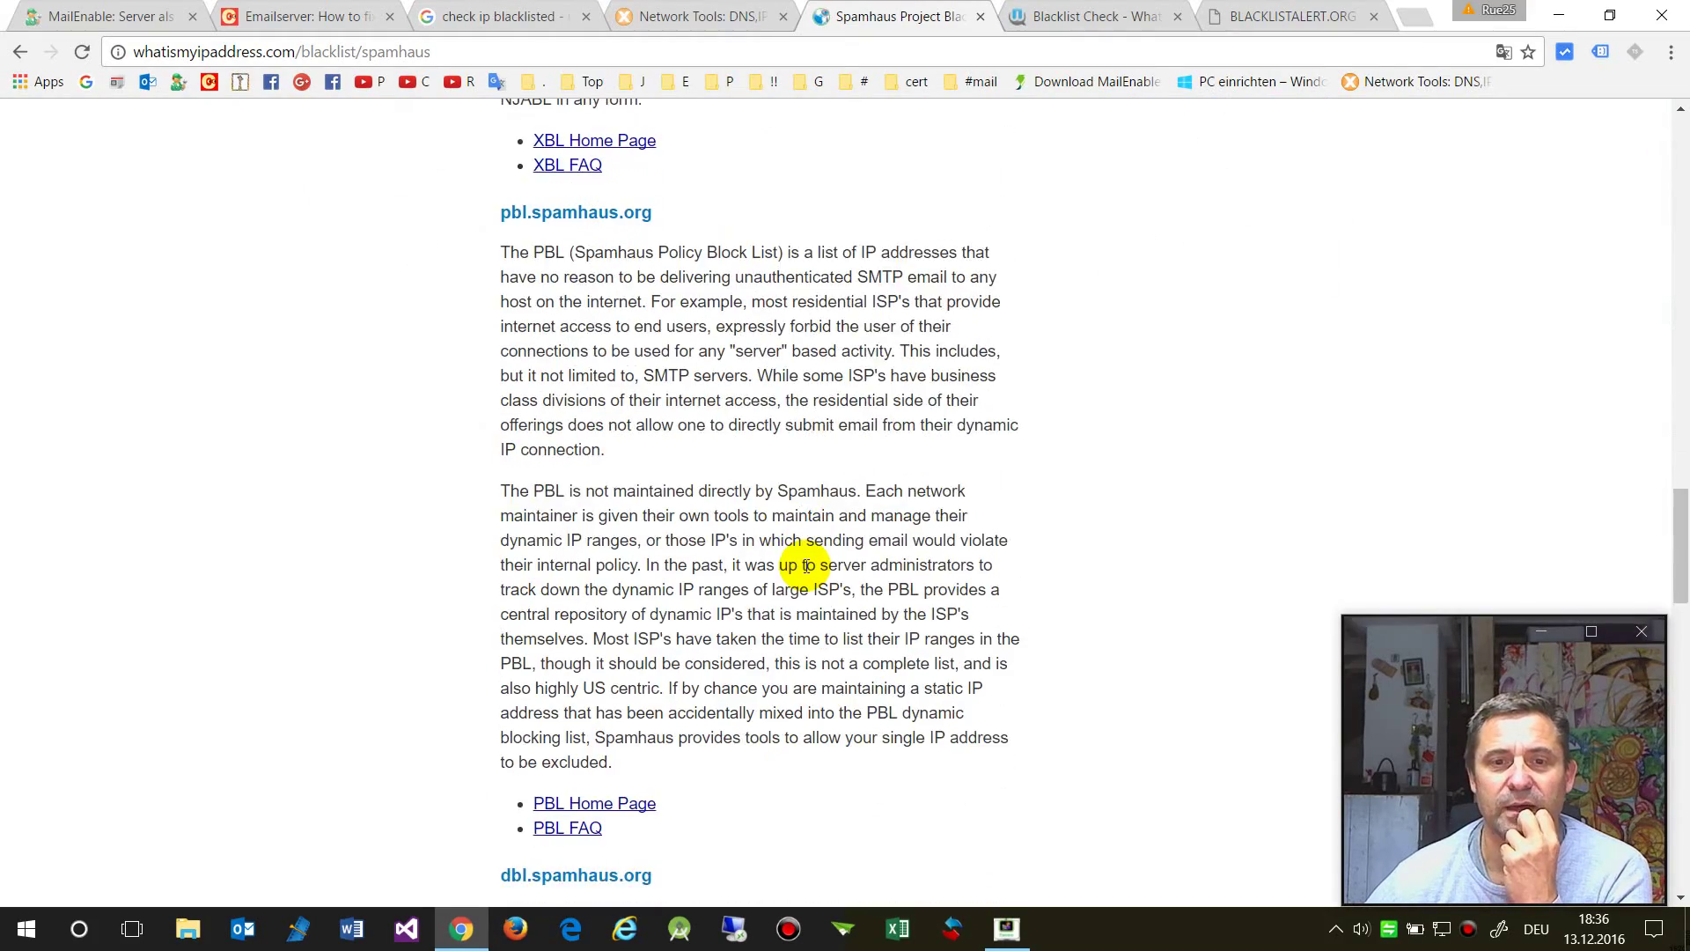
scroll(804, 566, "down", 5)
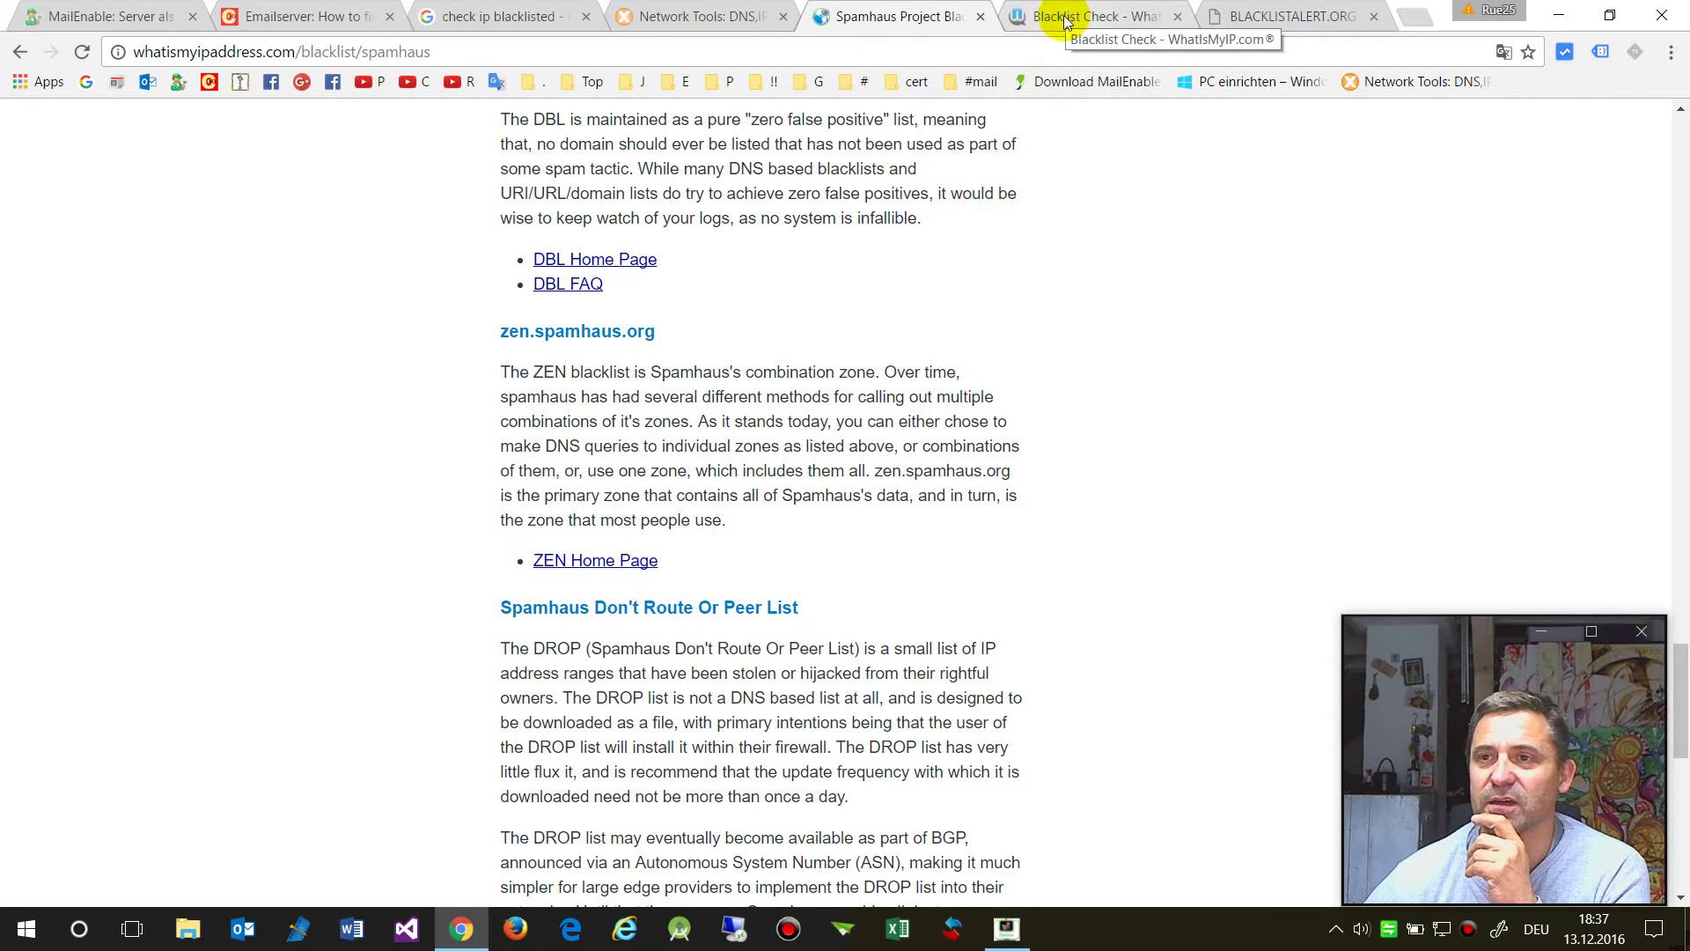
Step: From the MailEnable blog's Spam category, follow 'Prüfen auf Eintrag unter Spamhaus' to the Spamhaus lookup page
left_click(128, 16)
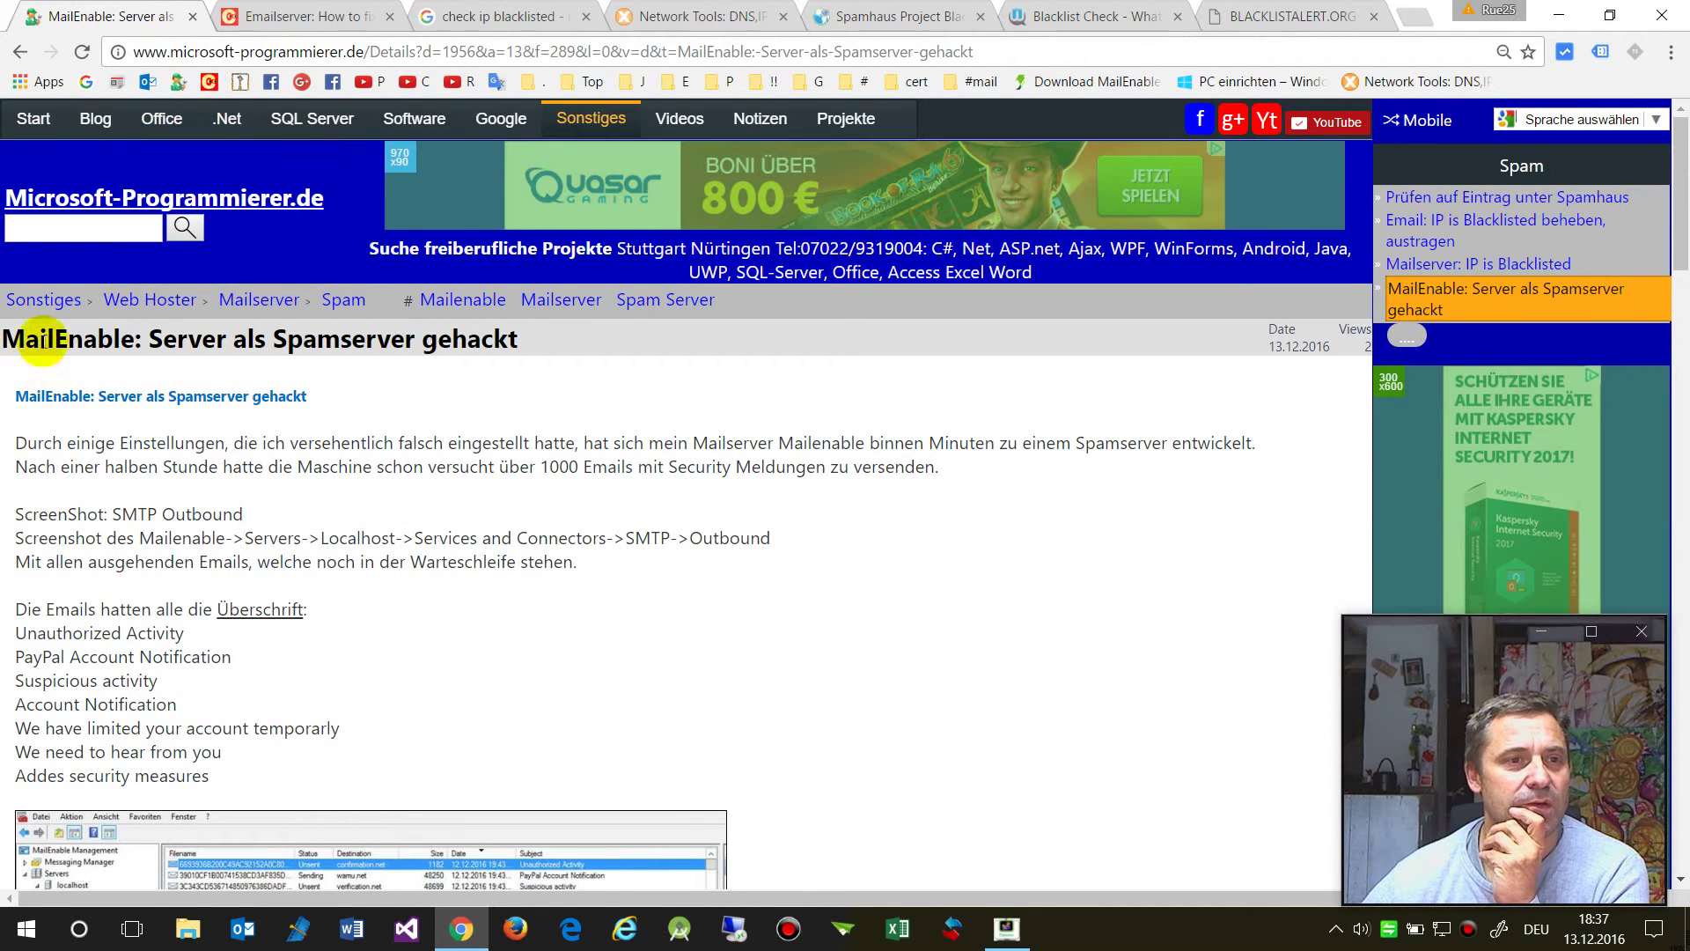
left_click(339, 300)
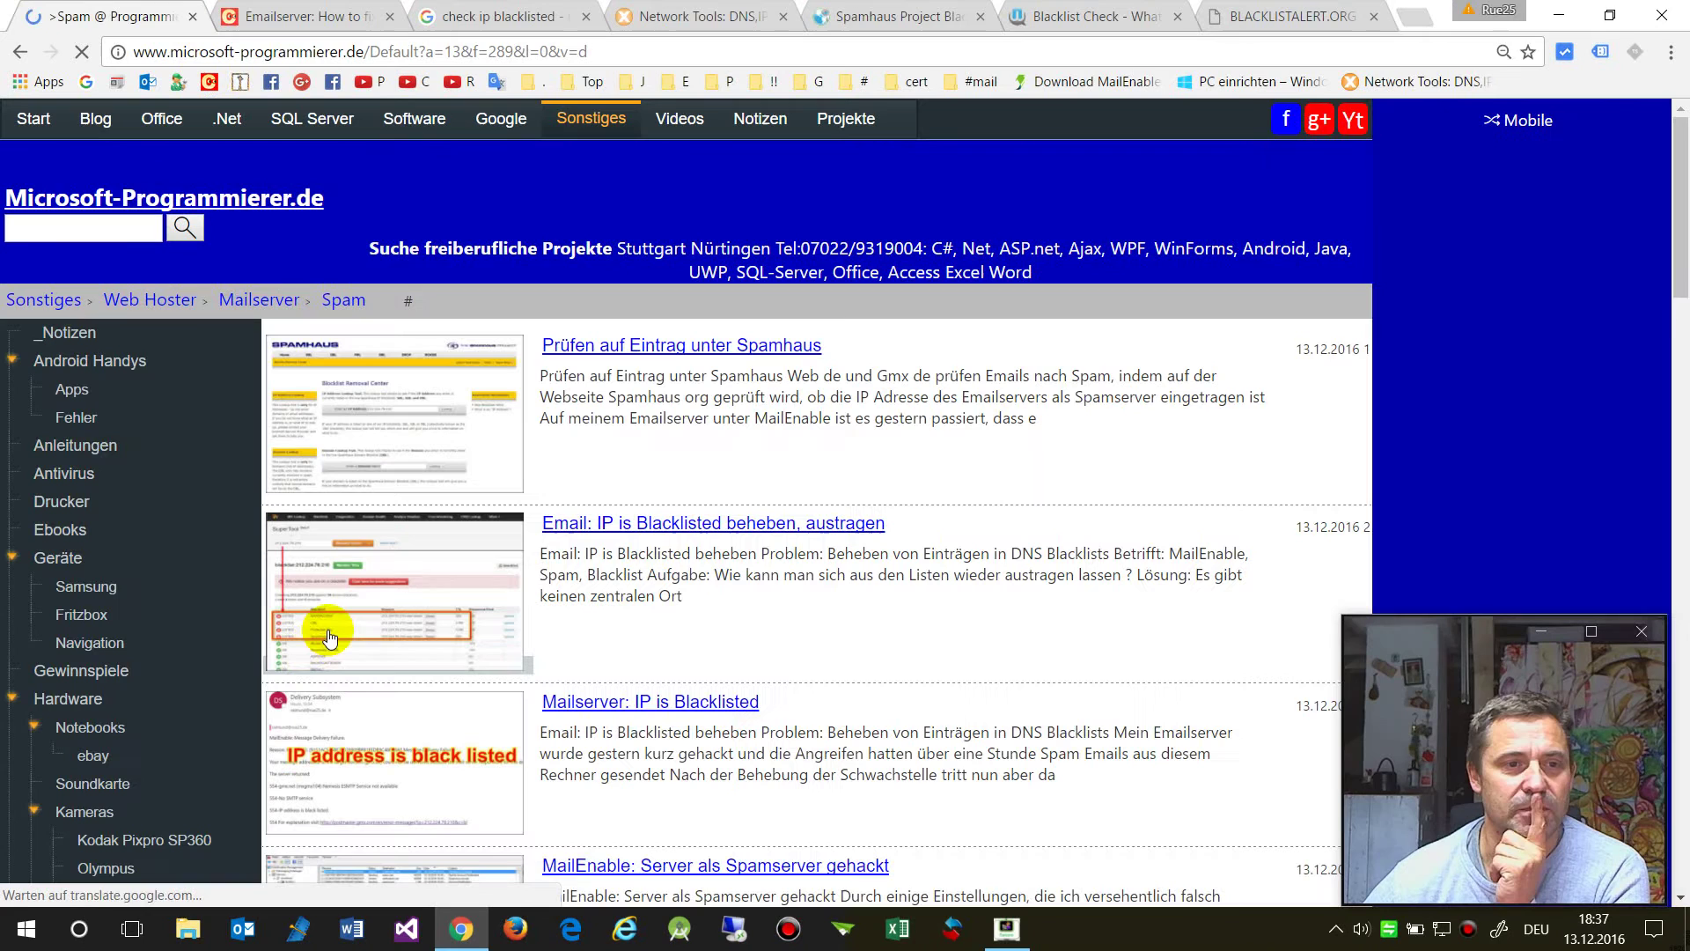
left_click(736, 345)
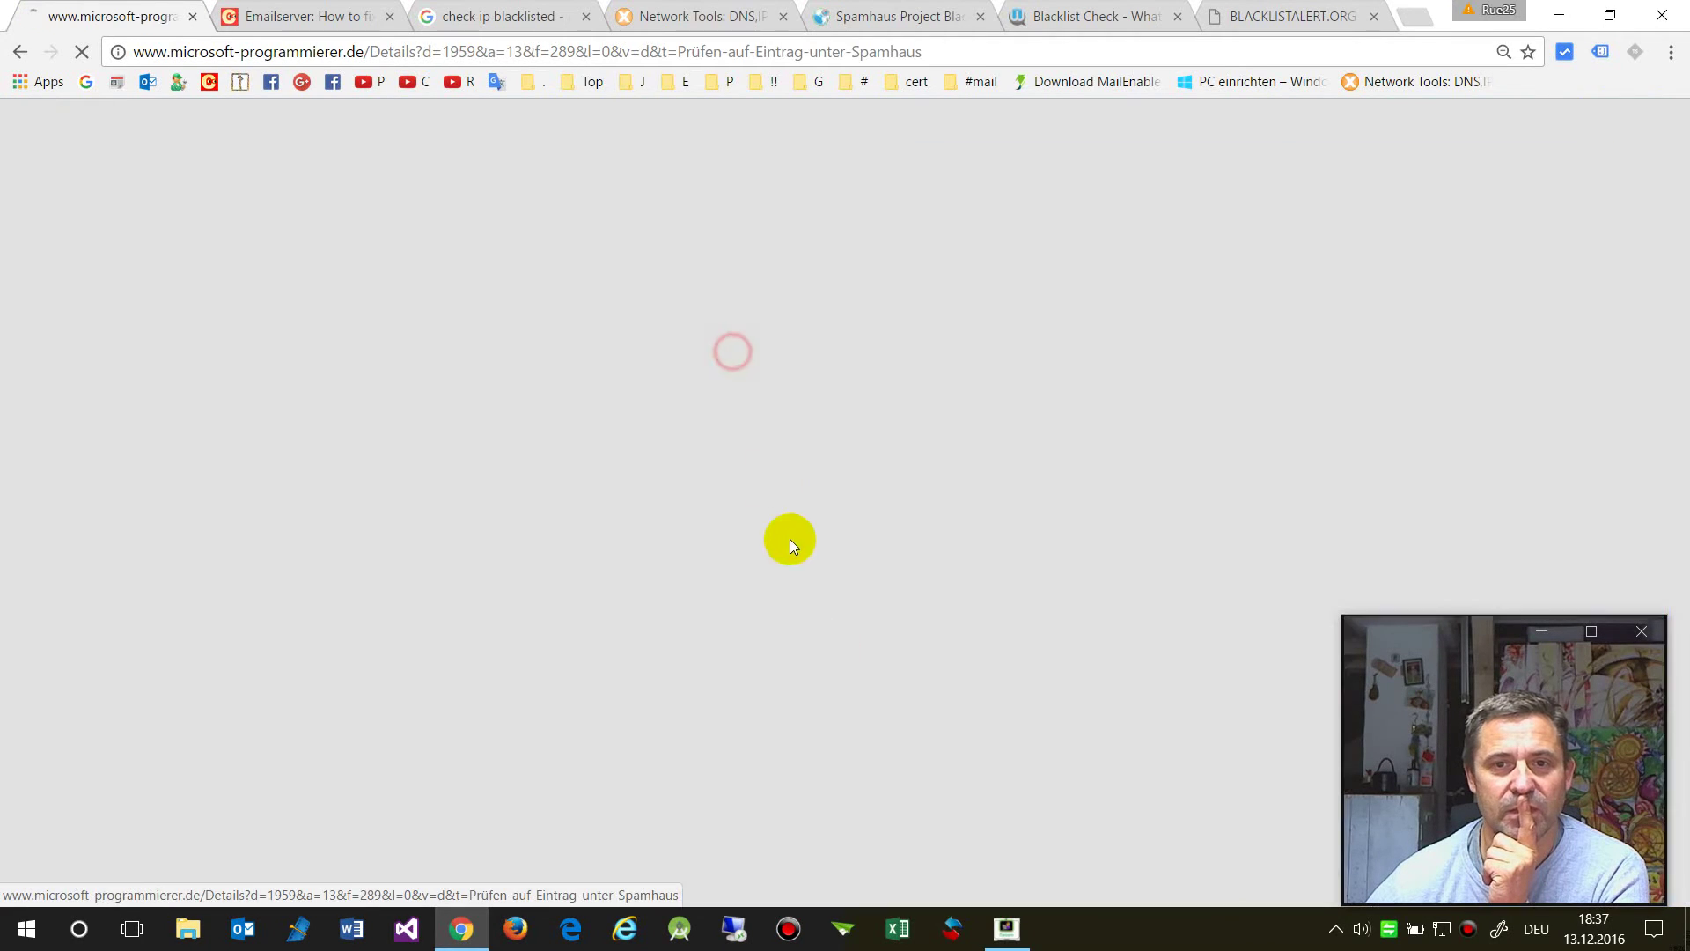
left_click(151, 609)
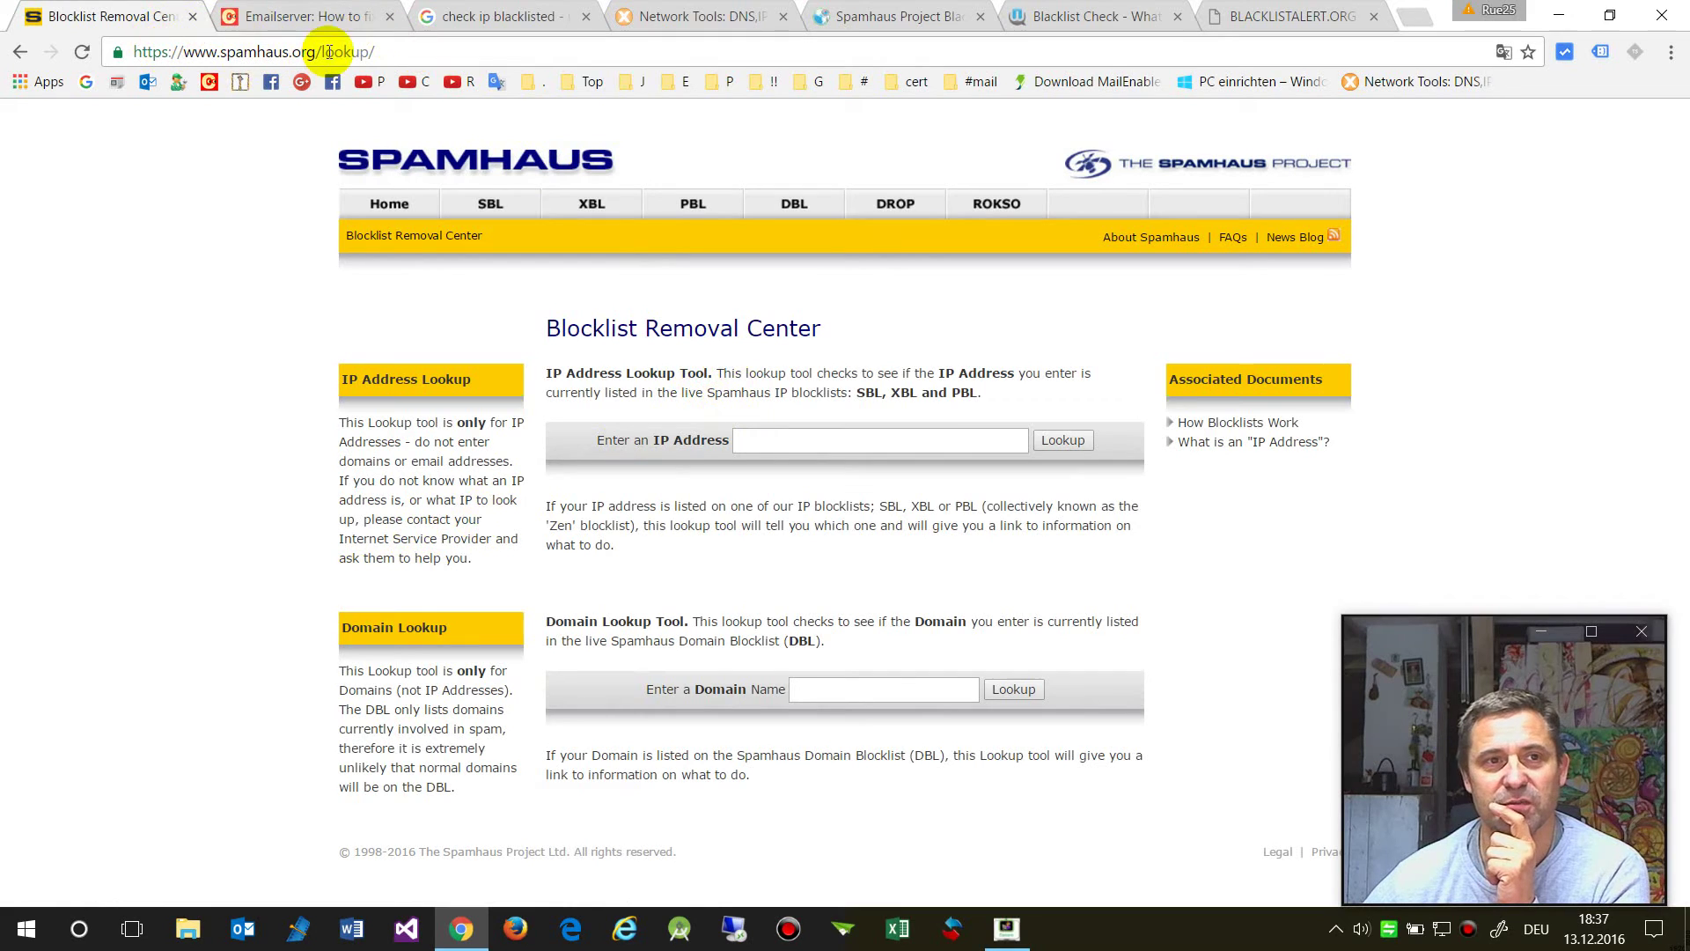
Step: Enter rue25.de in Spamhaus's Domain Lookup field using the autocomplete suggestion
left_click(798, 440)
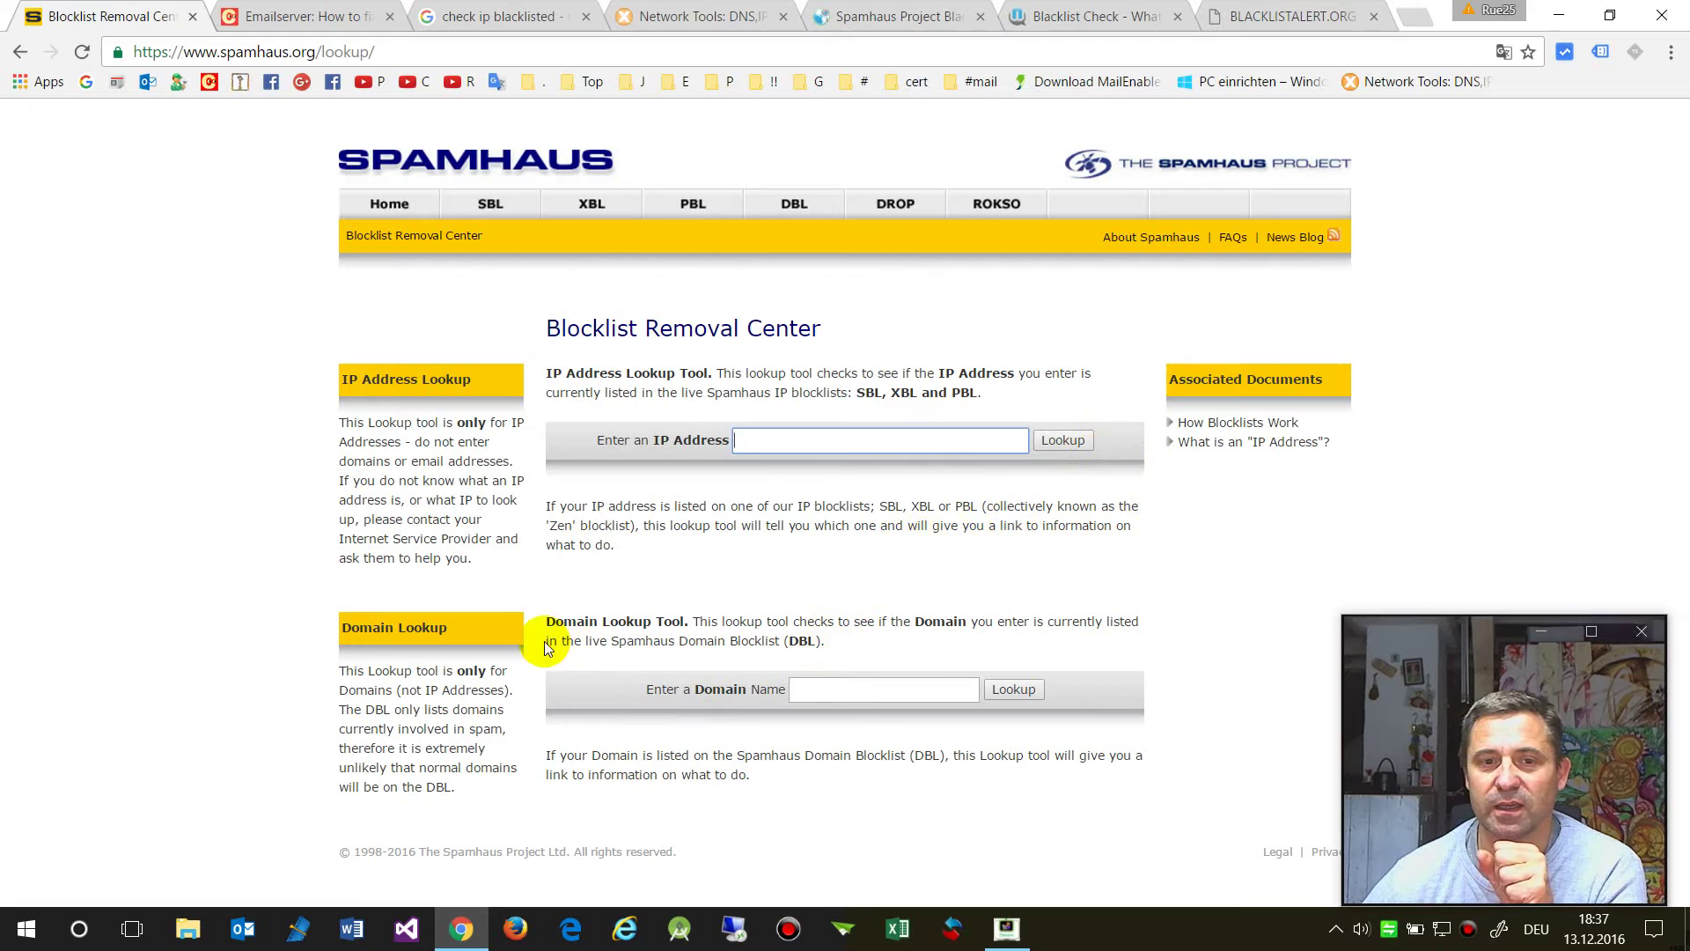
left_click(835, 689)
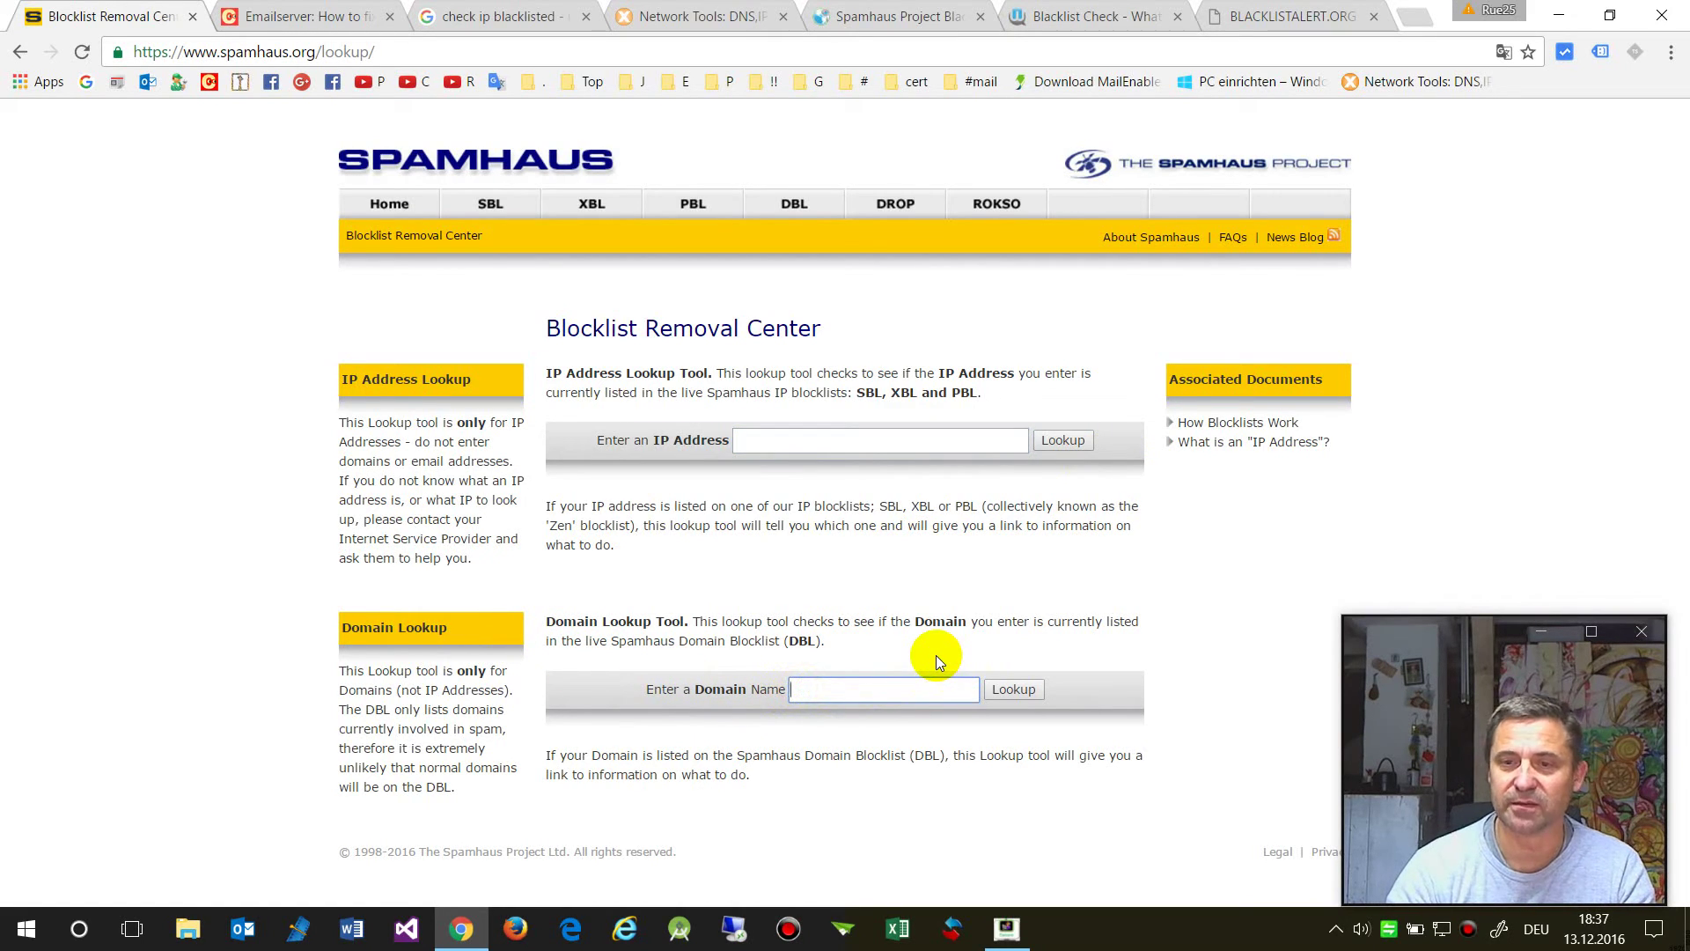
type("ru")
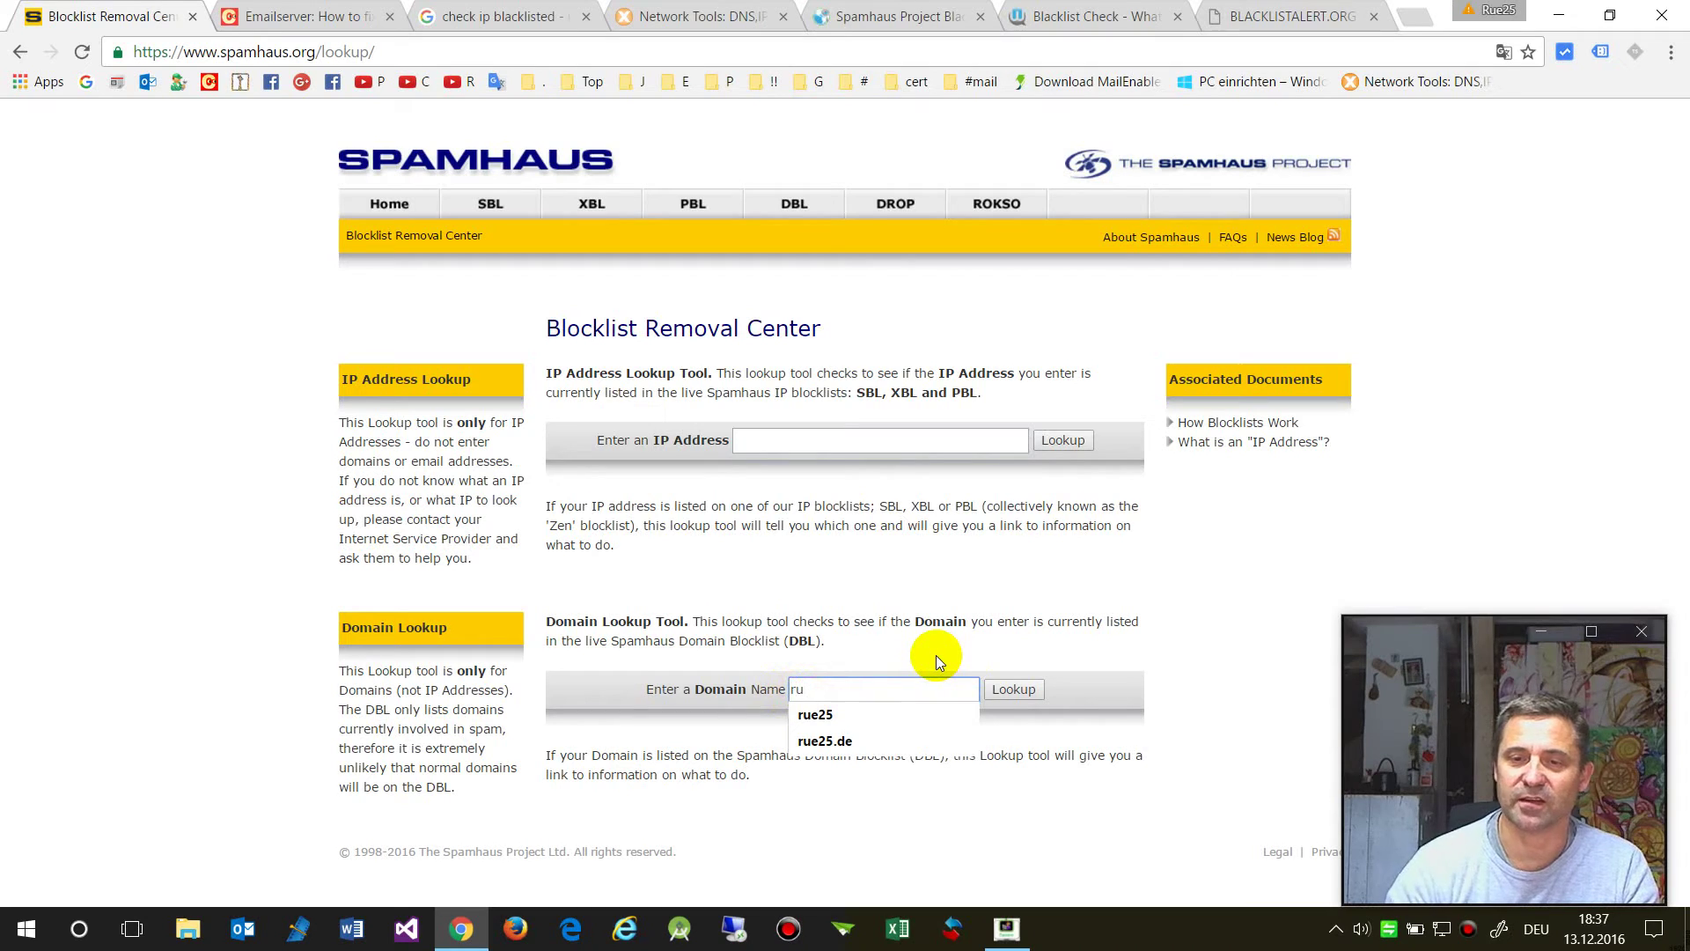
key("Down")
key("Down")
key("Return")
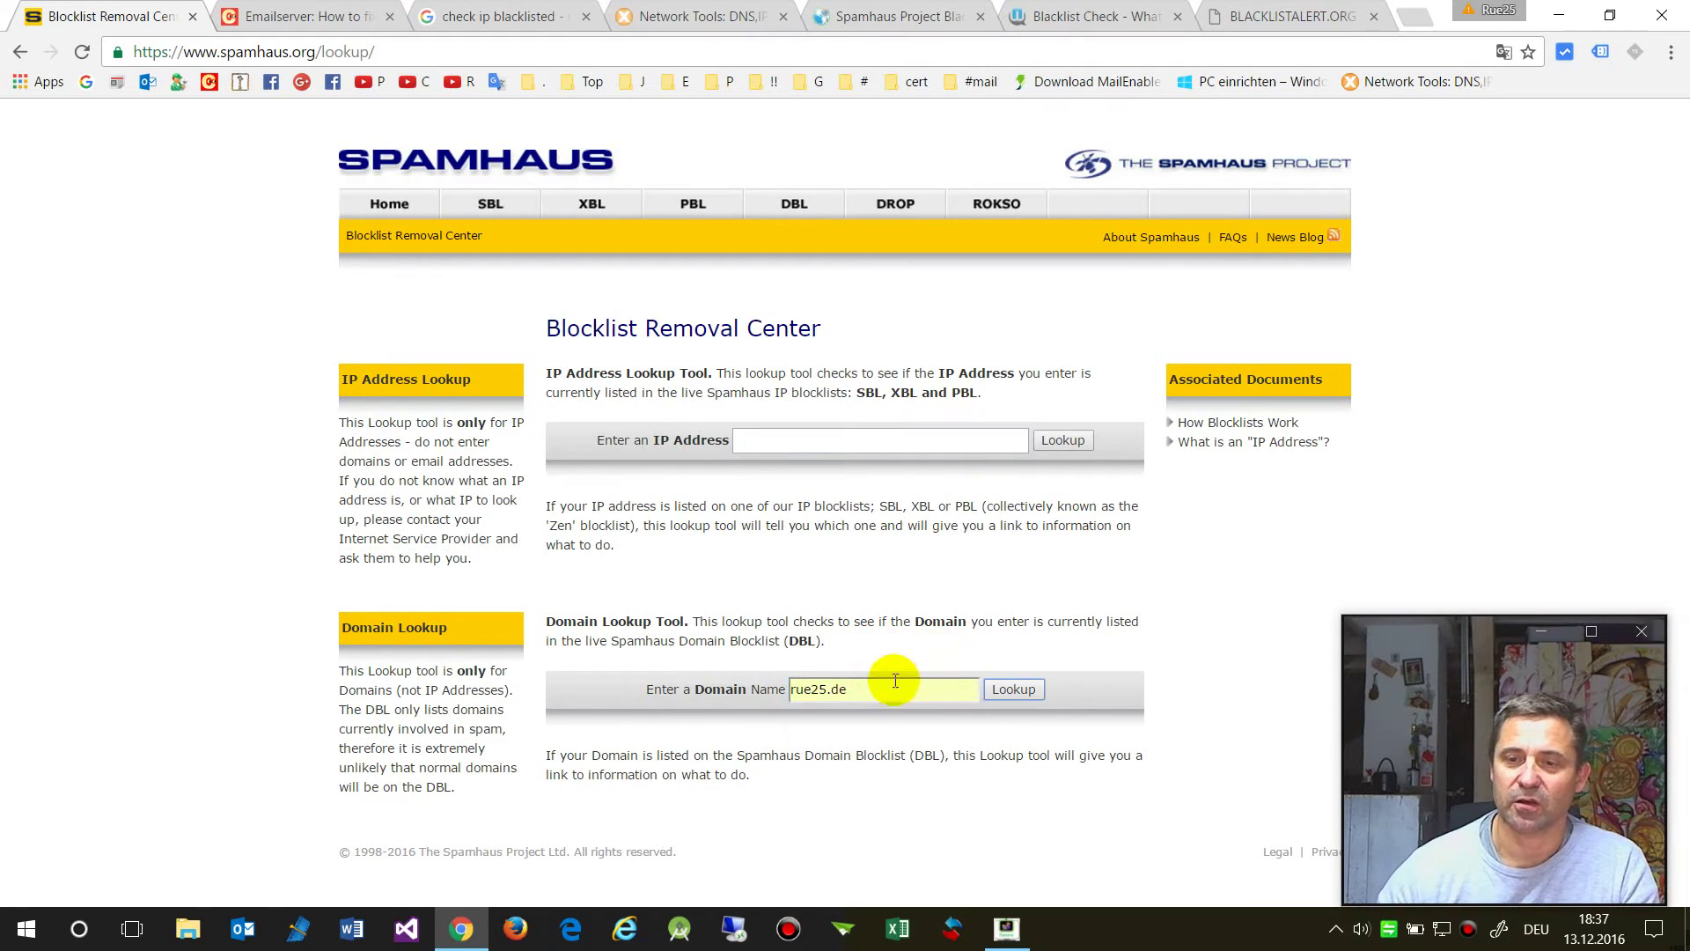
Step: Look up rue25.de against the Spamhaus DBL, which reports it not listed
left_click(1013, 690)
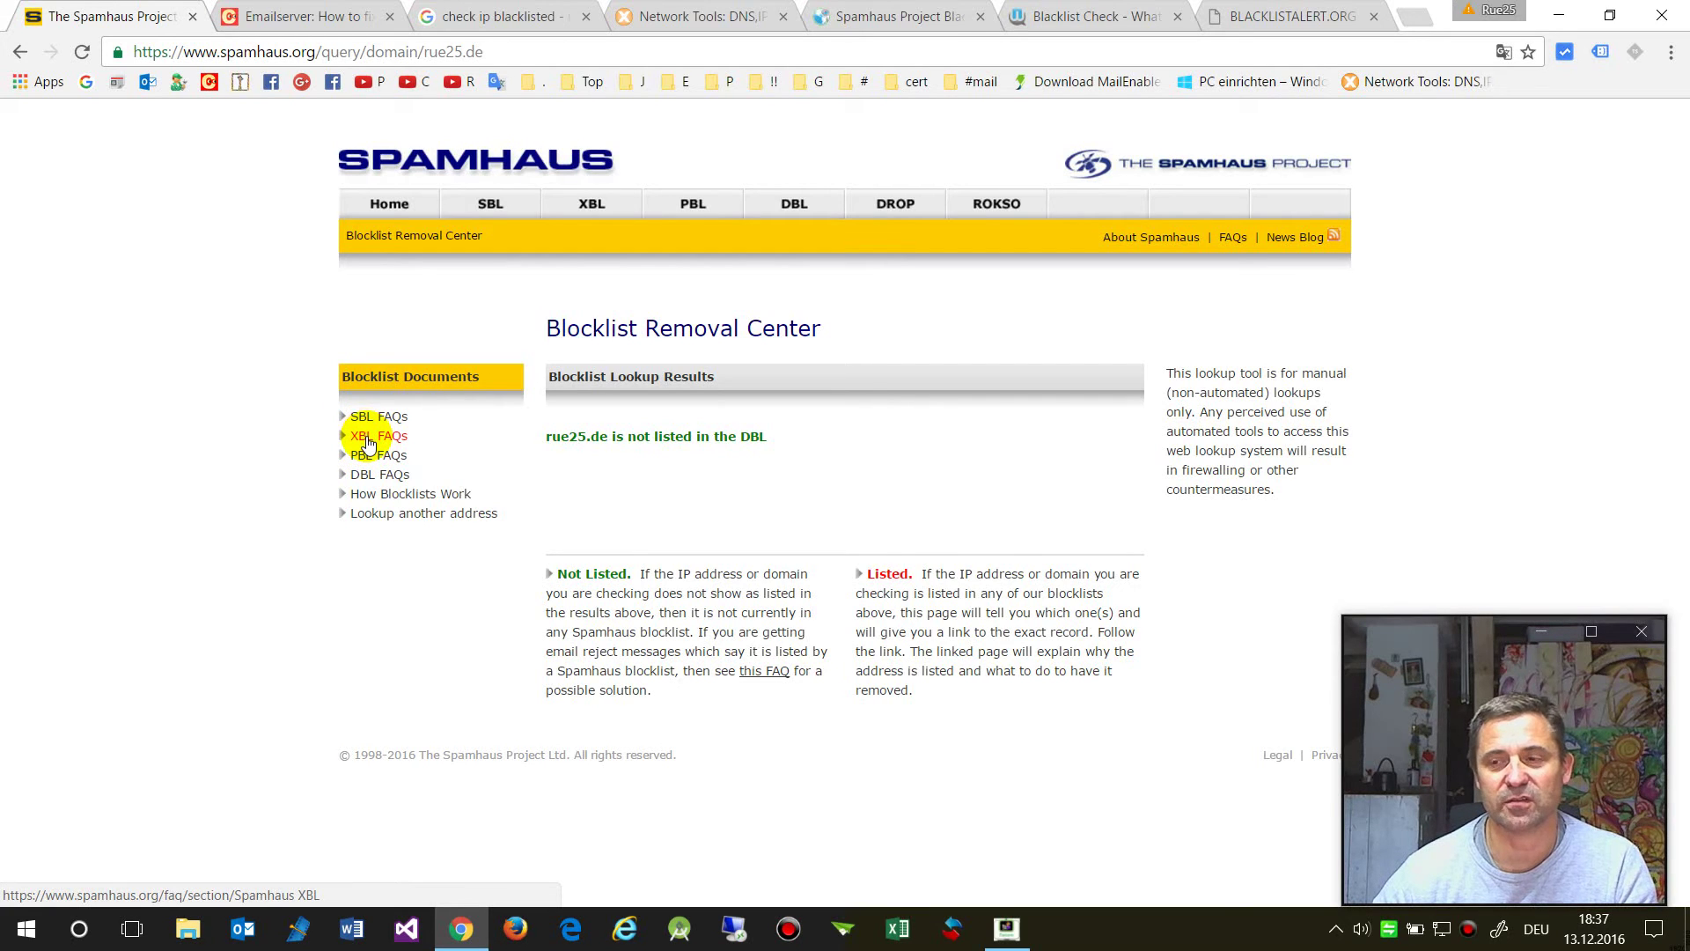
Step: Open Spamhaus's PBL Advisory page and read about dynamic IP ranges and self-service removal
left_click(691, 203)
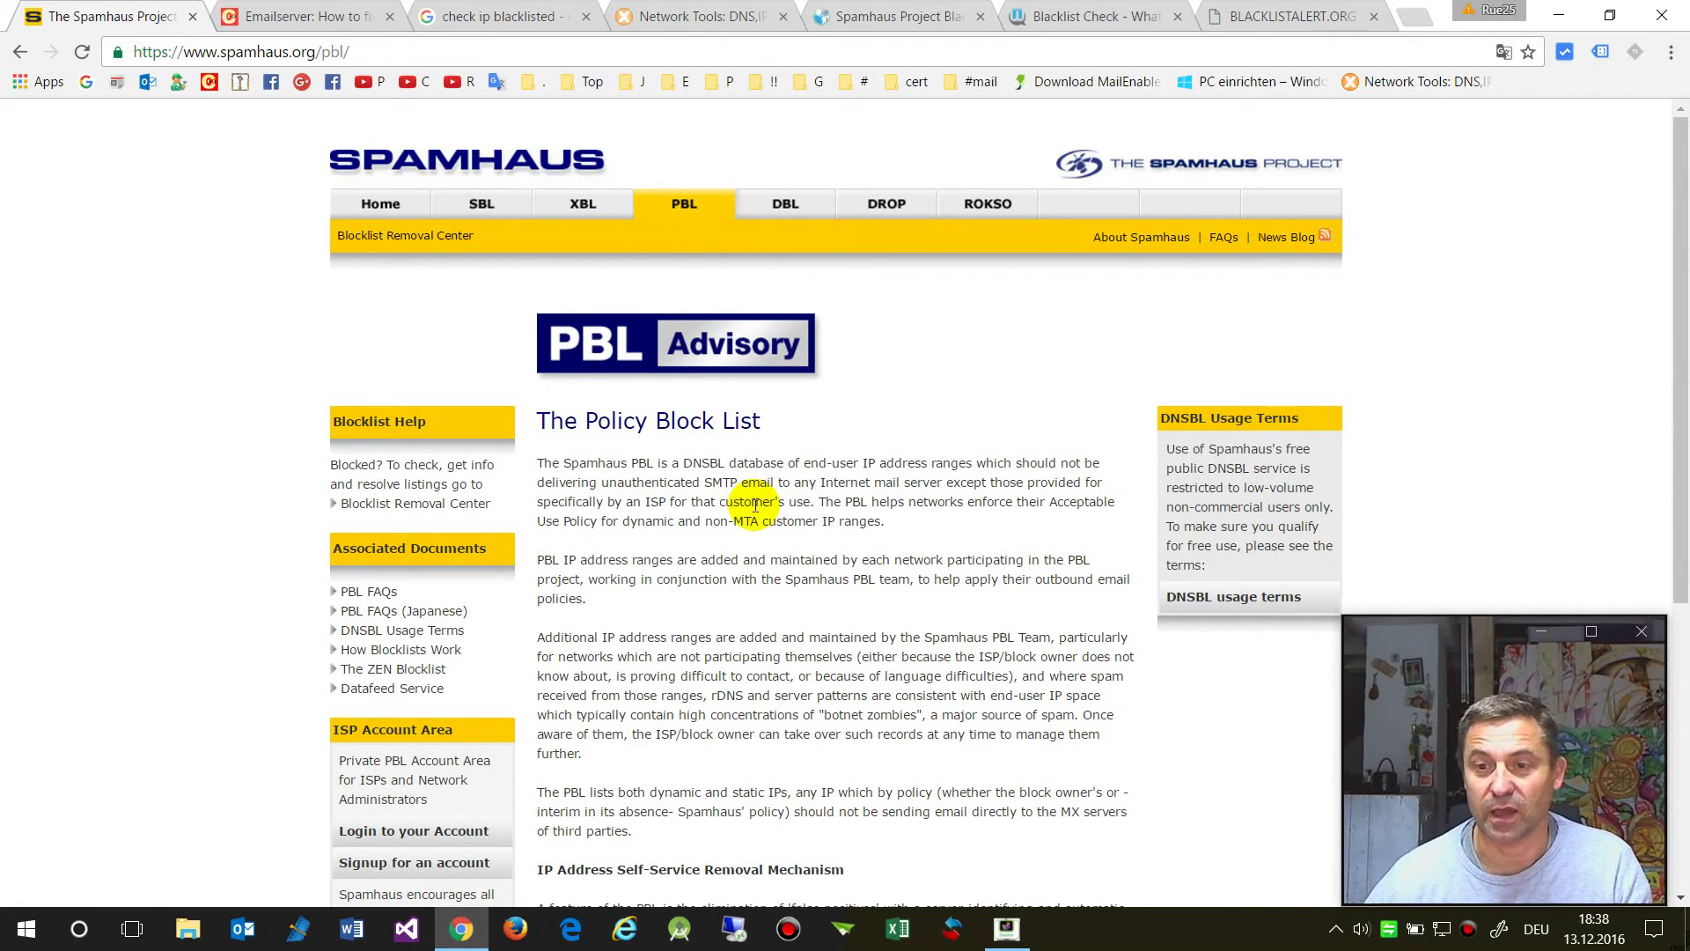
scroll(656, 740, "down", 1)
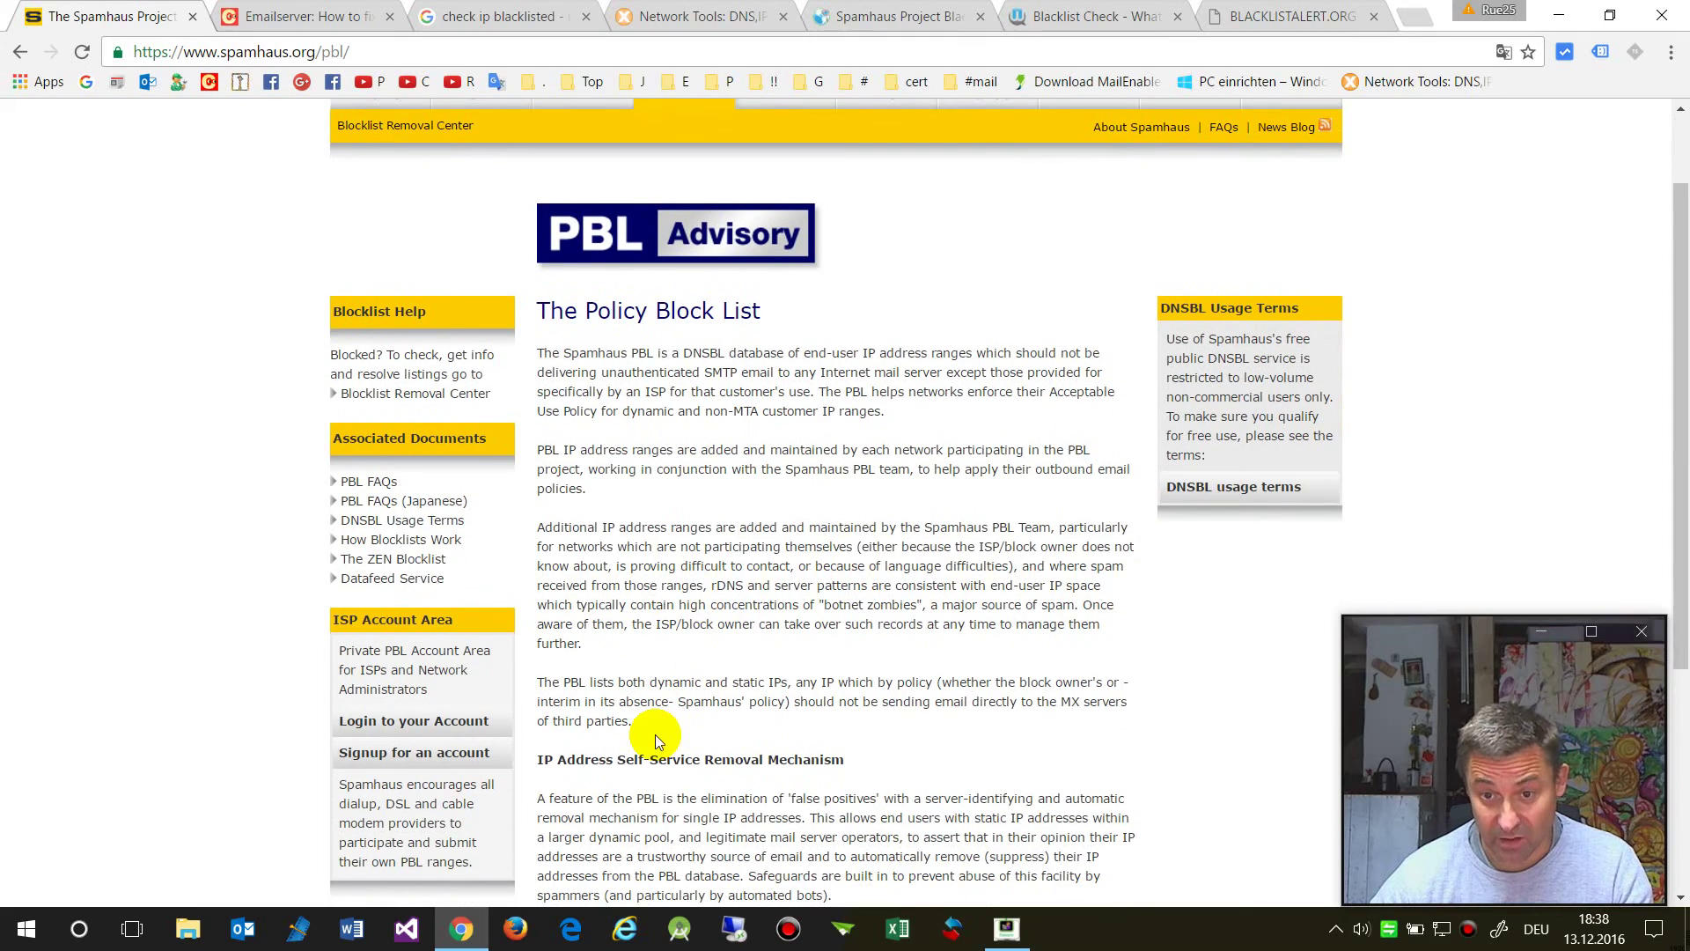
scroll(656, 739, "down", 3)
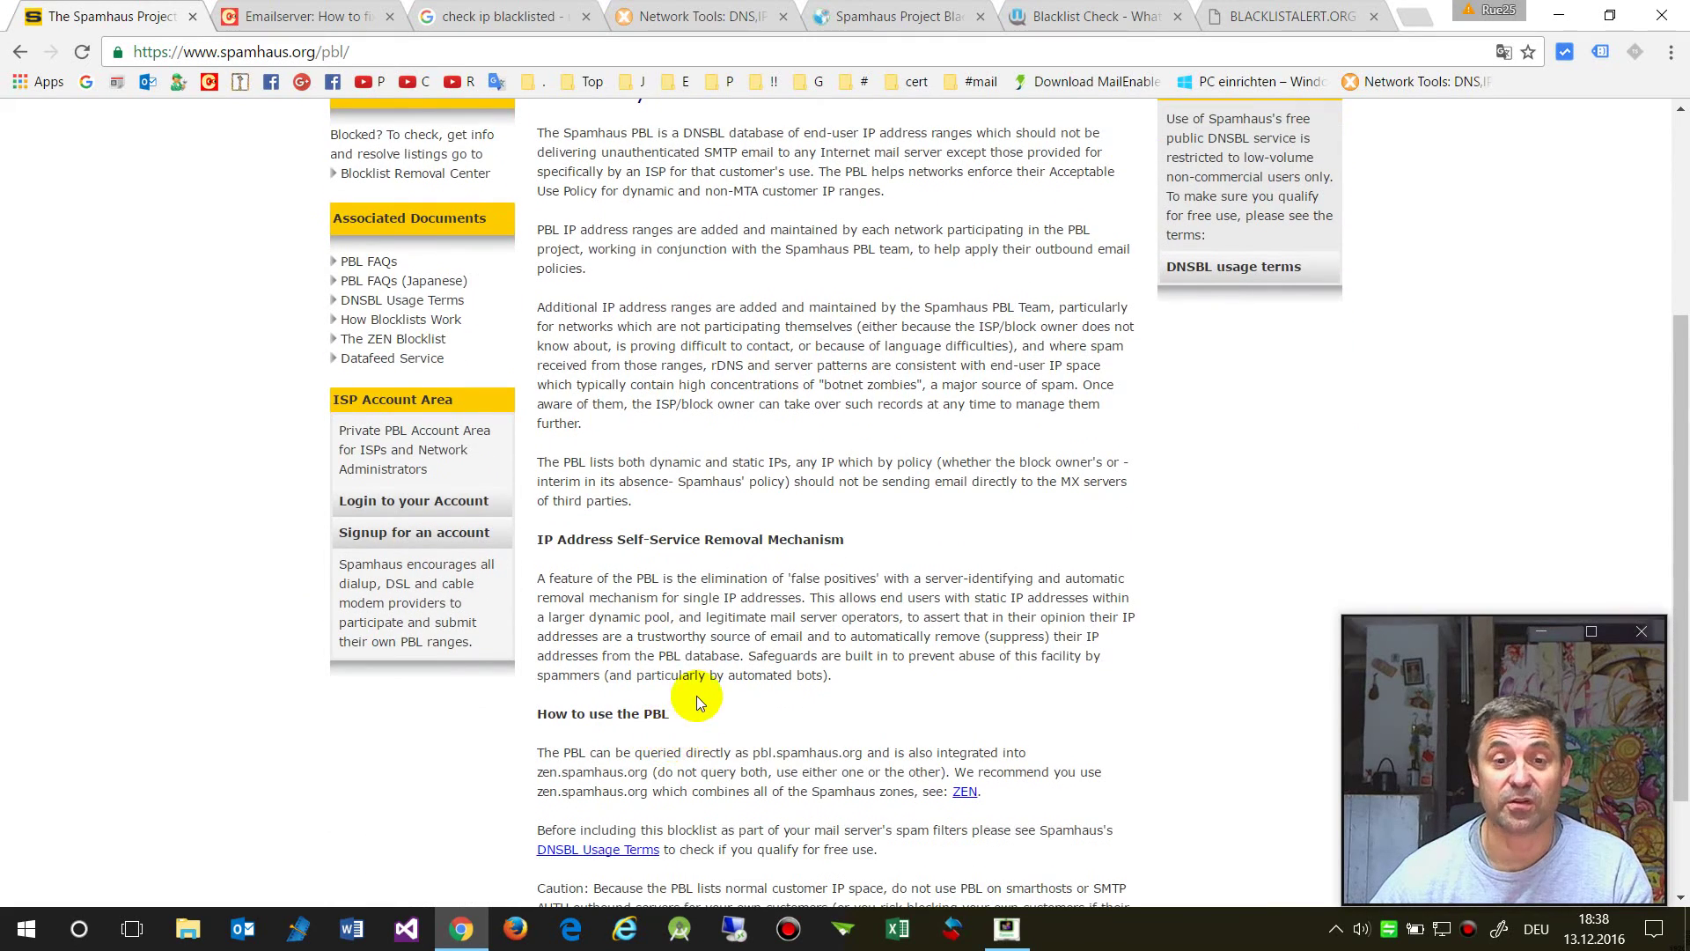
scroll(690, 797, "up", 3)
scroll(597, 344, "up", 1)
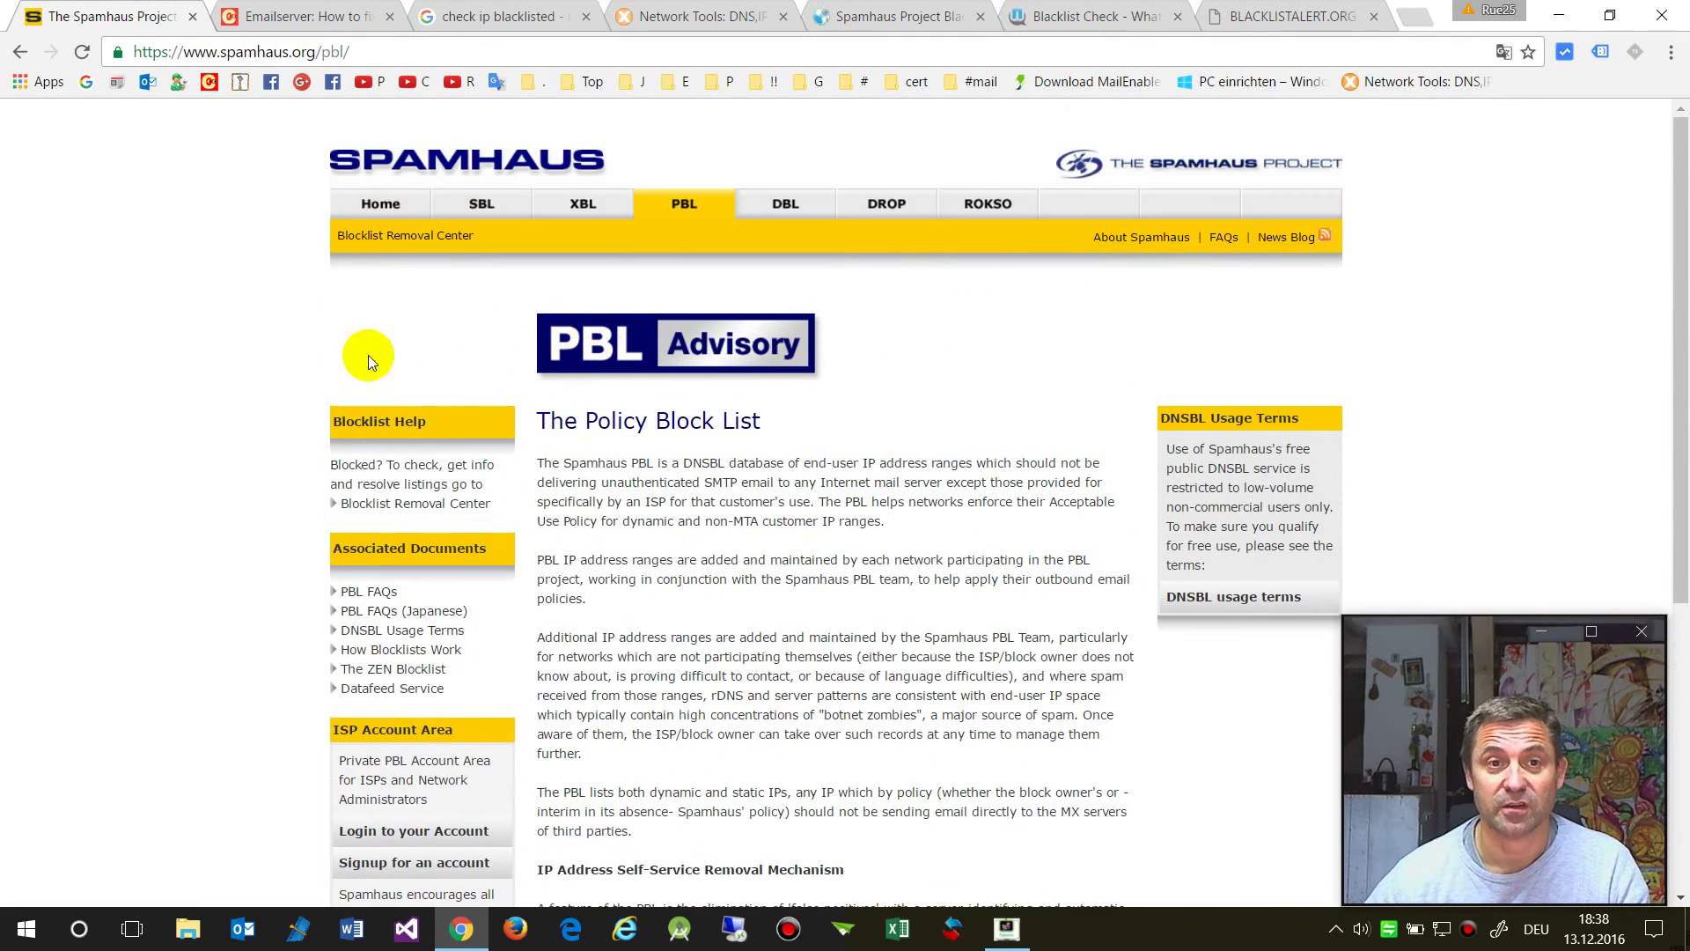